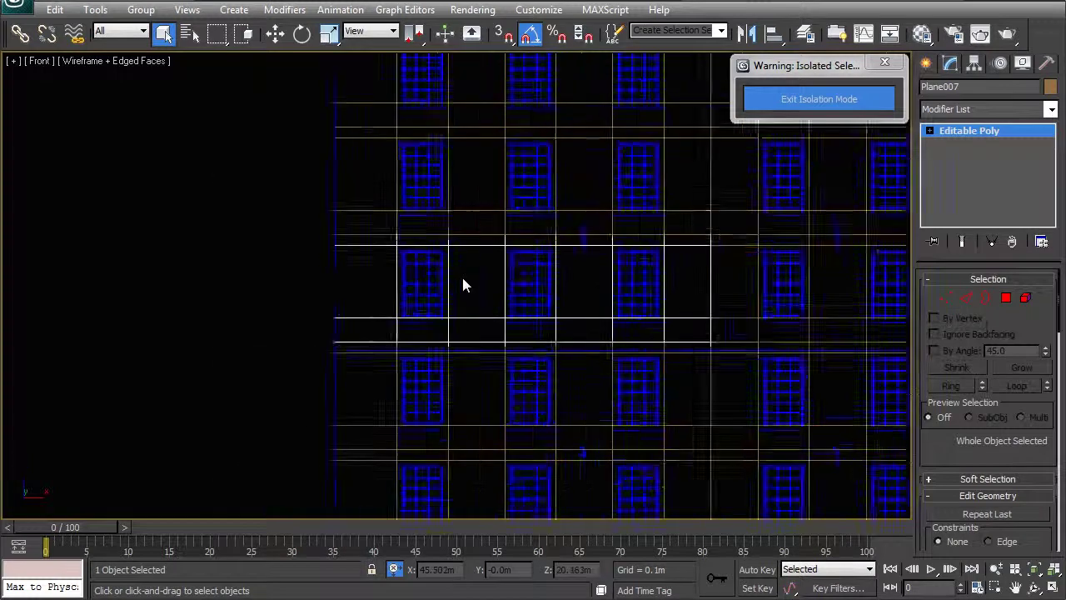
# - Offset the vertices along the left edges of the three window openings in Plane007 by 0.1 m in X
pyautogui.scroll(8, 510, 302)
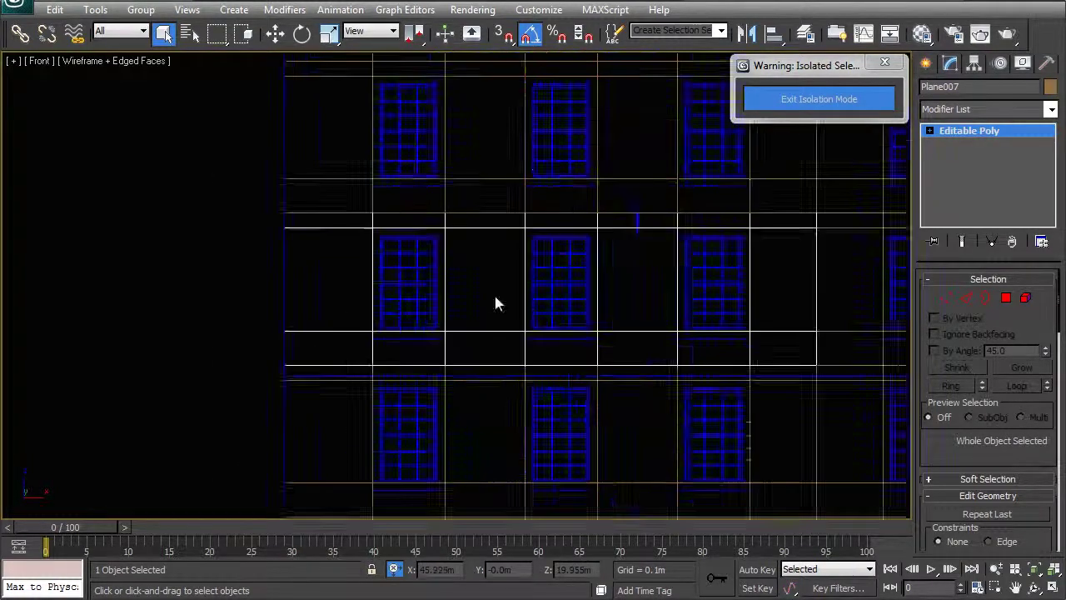
pyautogui.moveTo(367, 316); pyautogui.dragTo(478, 335, button='middle')
pyautogui.click(946, 297)
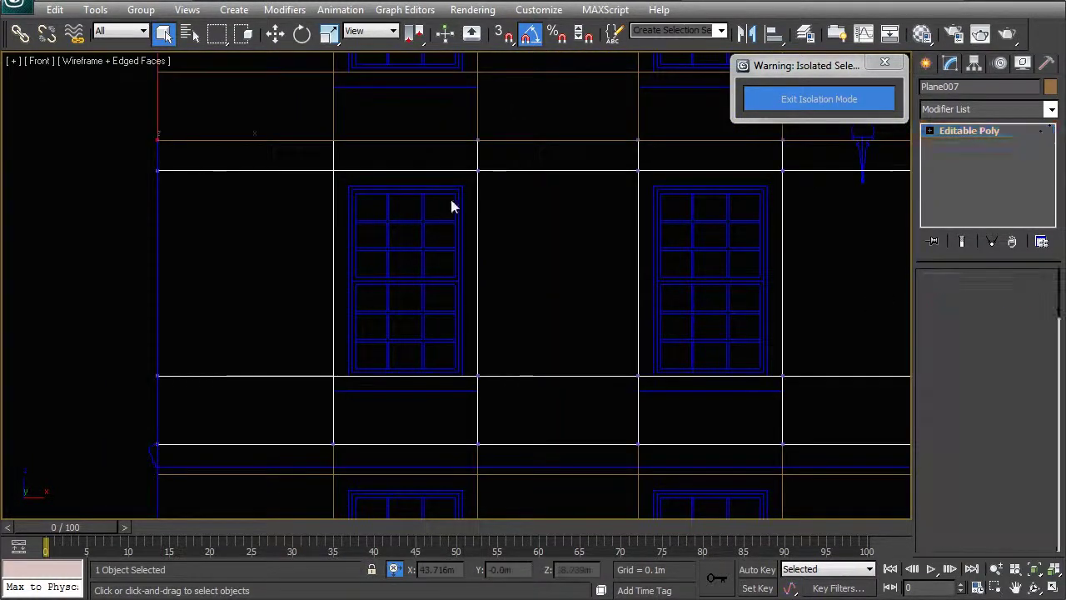
pyautogui.moveTo(317, 154); pyautogui.dragTo(354, 396)
pyautogui.scroll(-2, 441, 375)
pyautogui.keyDown('ctrl'); pyautogui.moveTo(481, 148); pyautogui.dragTo(536, 438); pyautogui.keyUp('ctrl')
pyautogui.keyDown('ctrl'); pyautogui.moveTo(700, 170); pyautogui.dragTo(744, 440); pyautogui.keyUp('ctrl')
pyautogui.press('w')
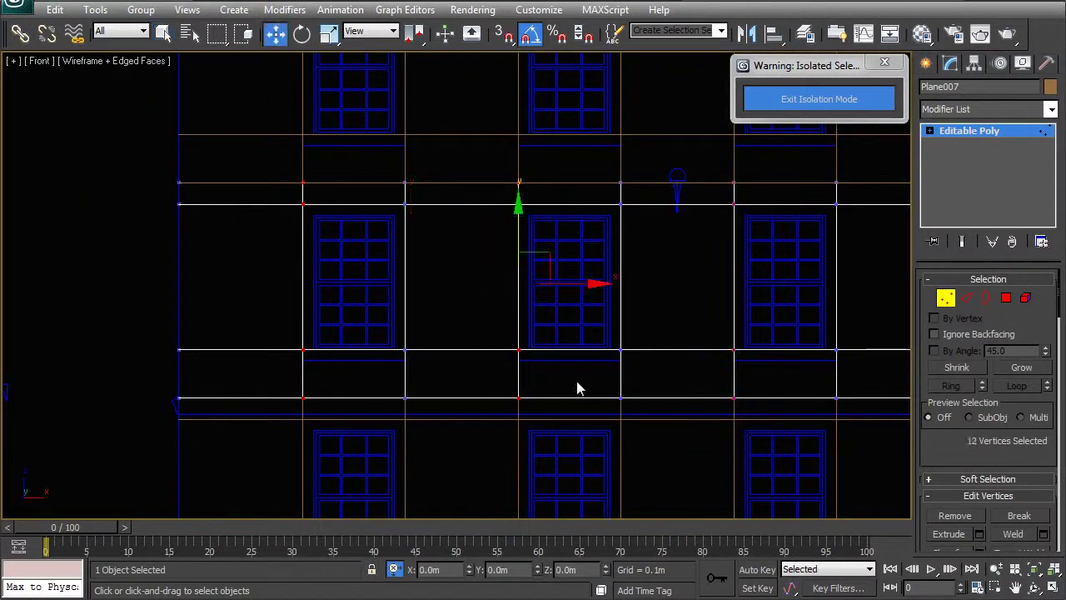
pyautogui.moveTo(628, 421); pyautogui.dragTo(588, 421, button='middle')
pyautogui.click(442, 570)
pyautogui.write('0.1')
pyautogui.press('Return')
# - Offset the vertices along the right edges of the same three window openings by -0.1 m in X
pyautogui.moveTo(321, 156); pyautogui.dragTo(425, 434)
pyautogui.keyDown('ctrl'); pyautogui.moveTo(567, 162); pyautogui.dragTo(605, 463); pyautogui.keyUp('ctrl')
pyautogui.keyDown('ctrl'); pyautogui.moveTo(817, 165); pyautogui.dragTo(789, 446); pyautogui.keyUp('ctrl')
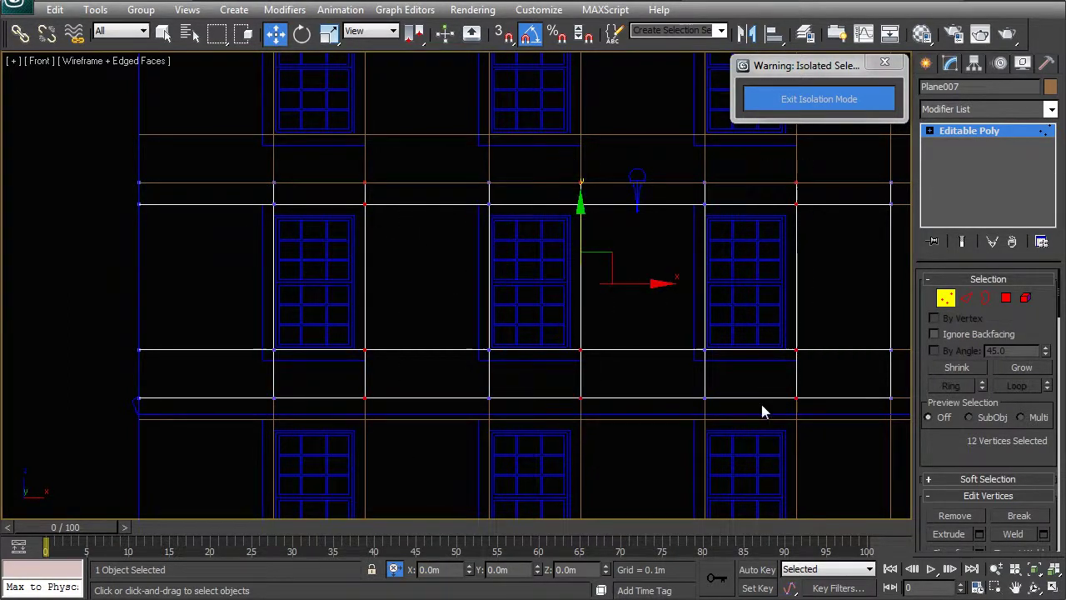
pyautogui.click(430, 570)
pyautogui.write('-0.1')
pyautogui.press('Return')
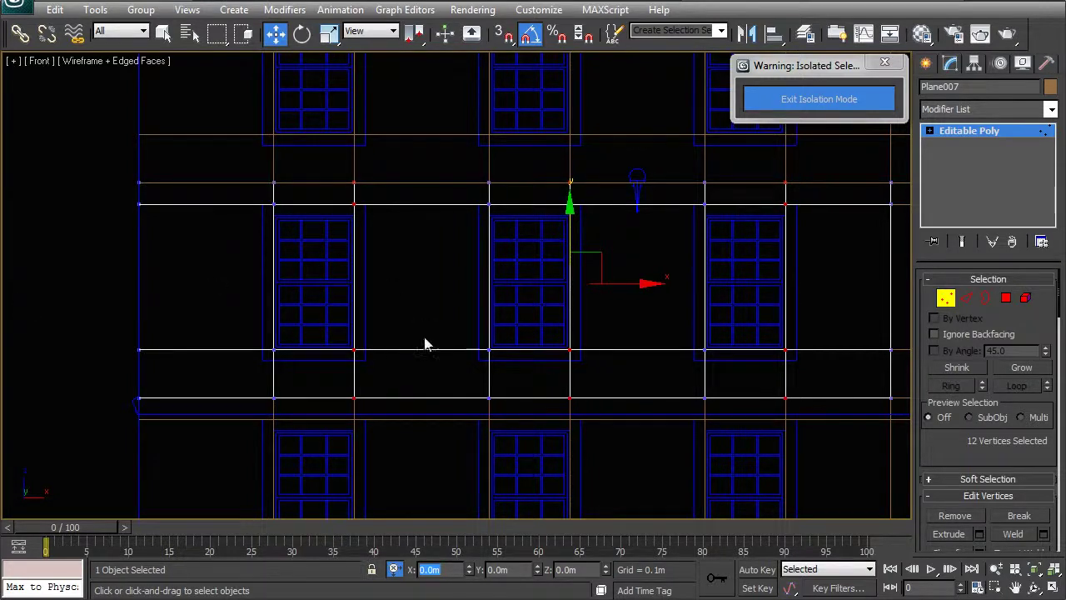
# - Offset the vertex row along the tops of the window openings by -0.1 m in Y, leave vertex editing and deselect the plane
pyautogui.scroll(2, 470, 326)
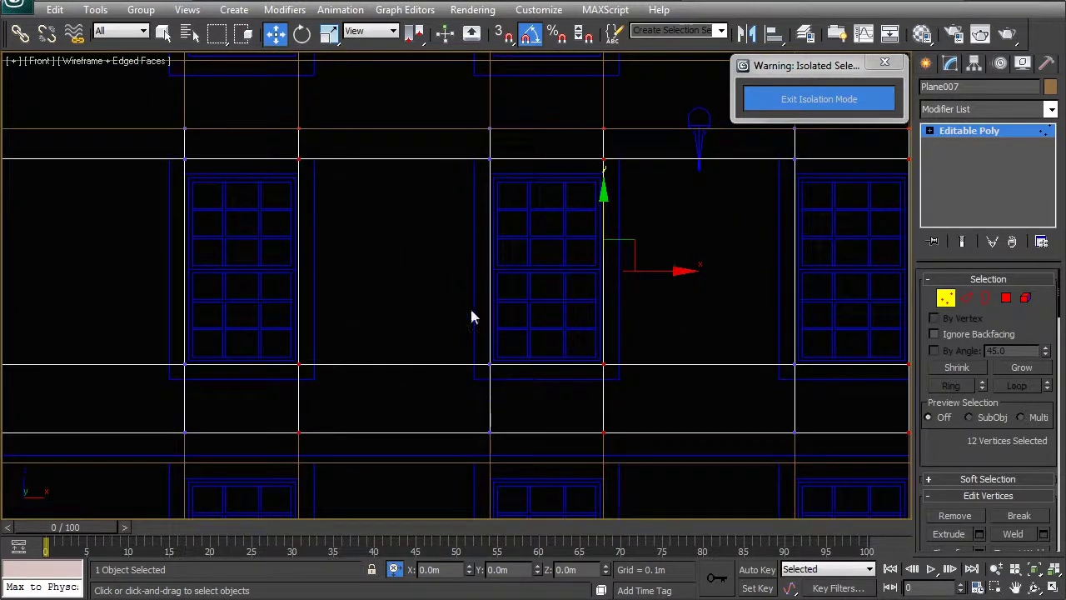
pyautogui.scroll(-1, 447, 301)
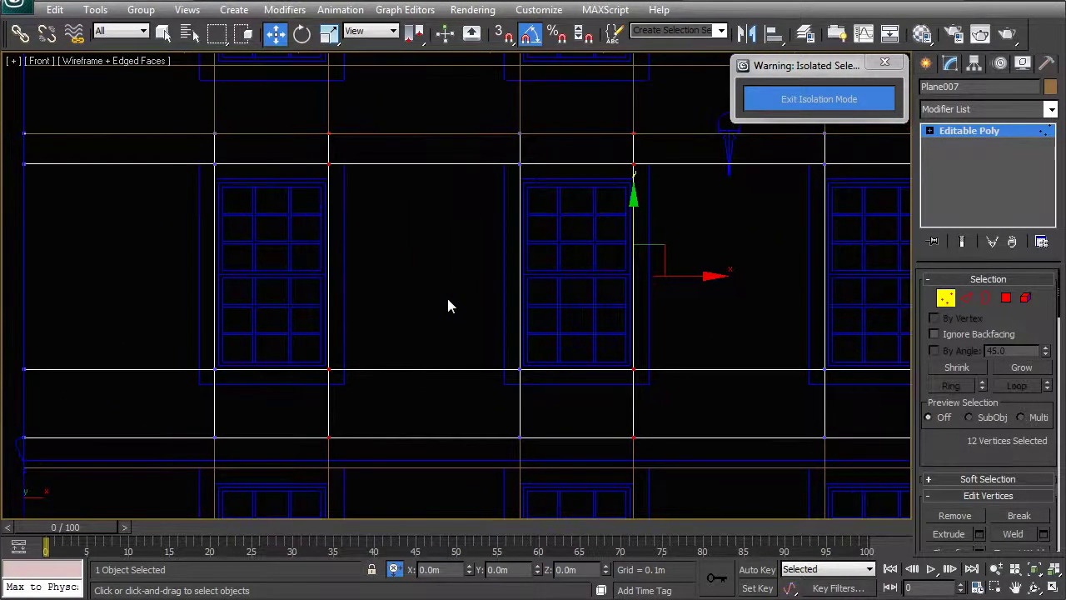
pyautogui.scroll(-3, 447, 295)
pyautogui.moveTo(234, 212); pyautogui.dragTo(788, 245)
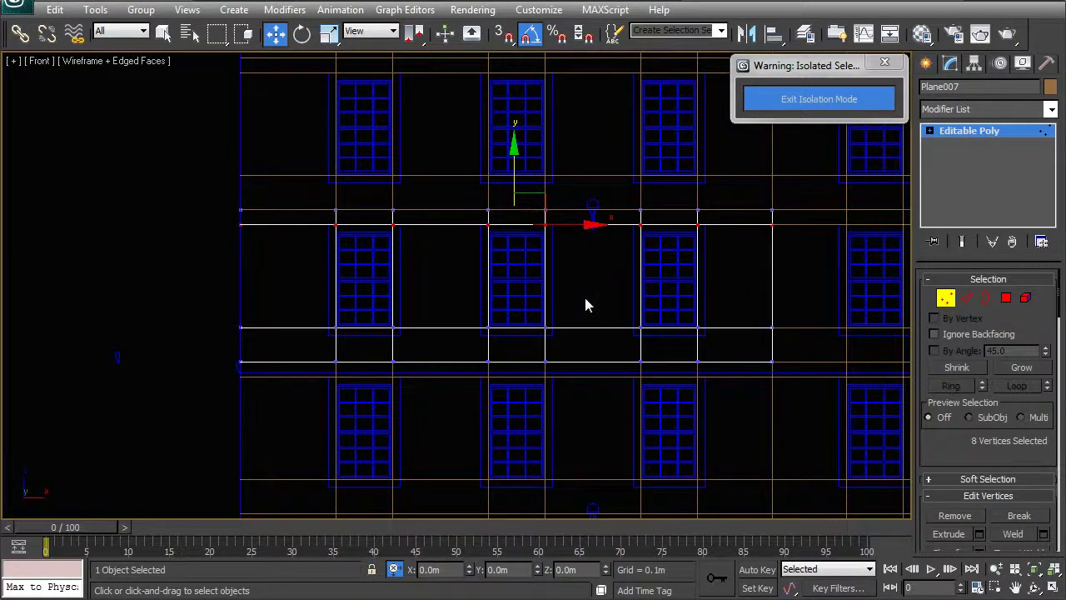
pyautogui.scroll(2, 566, 306)
pyautogui.click(498, 569)
pyautogui.write('-0.1')
pyautogui.press('Return')
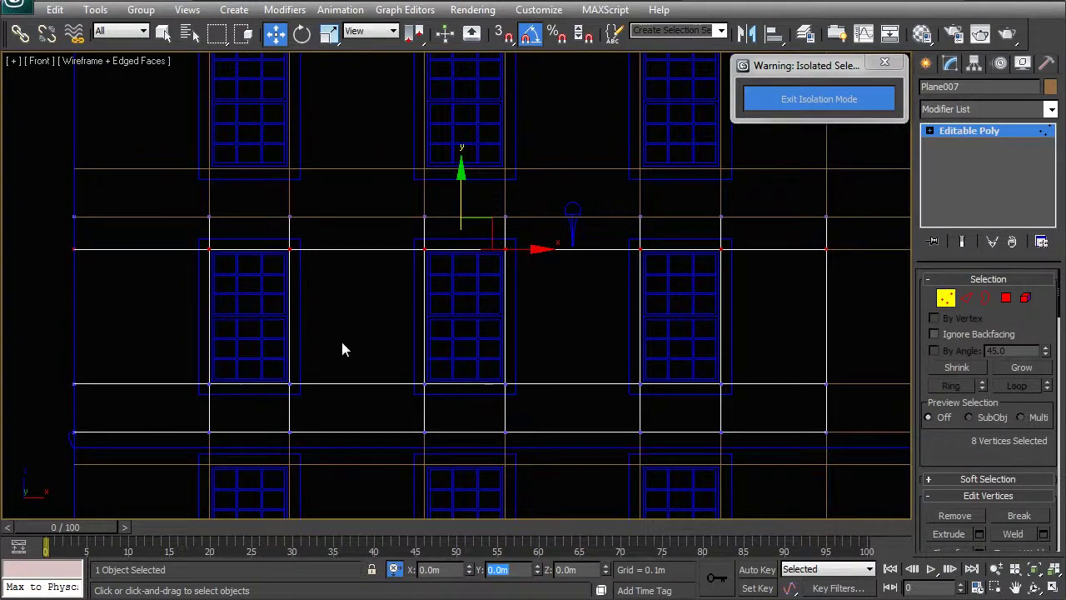
pyautogui.scroll(-1, 340, 341)
pyautogui.rightClick(341, 303)
pyautogui.click(317, 295)
pyautogui.scroll(-2, 346, 300)
pyautogui.click(191, 297)
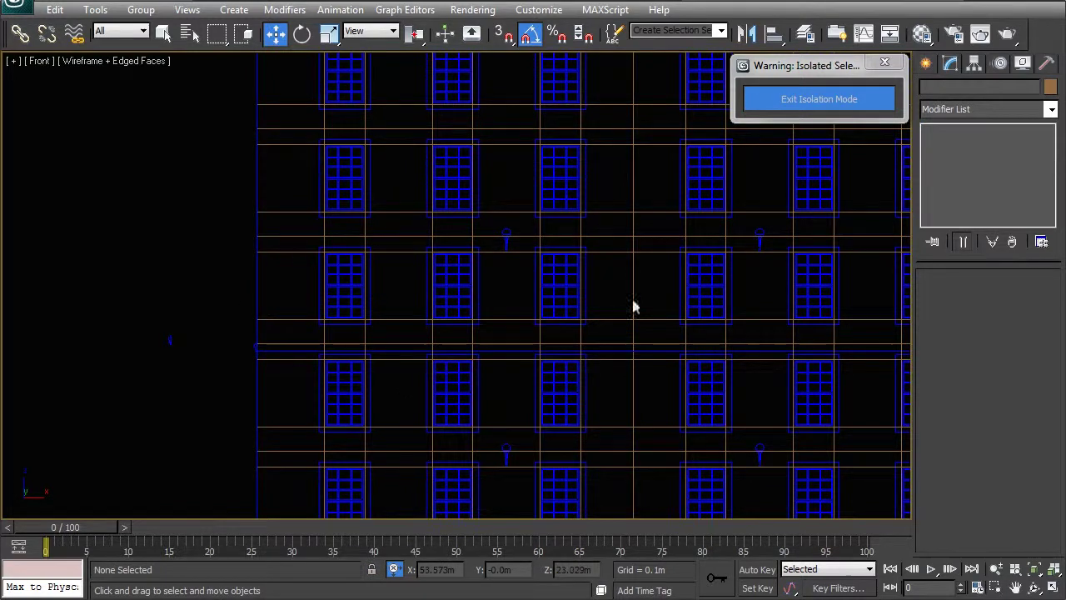
# - Examine the wall planes across all floors of the facade and around the arched entrance against the window outlines
pyautogui.click(633, 268)
pyautogui.scroll(-3, 550, 325)
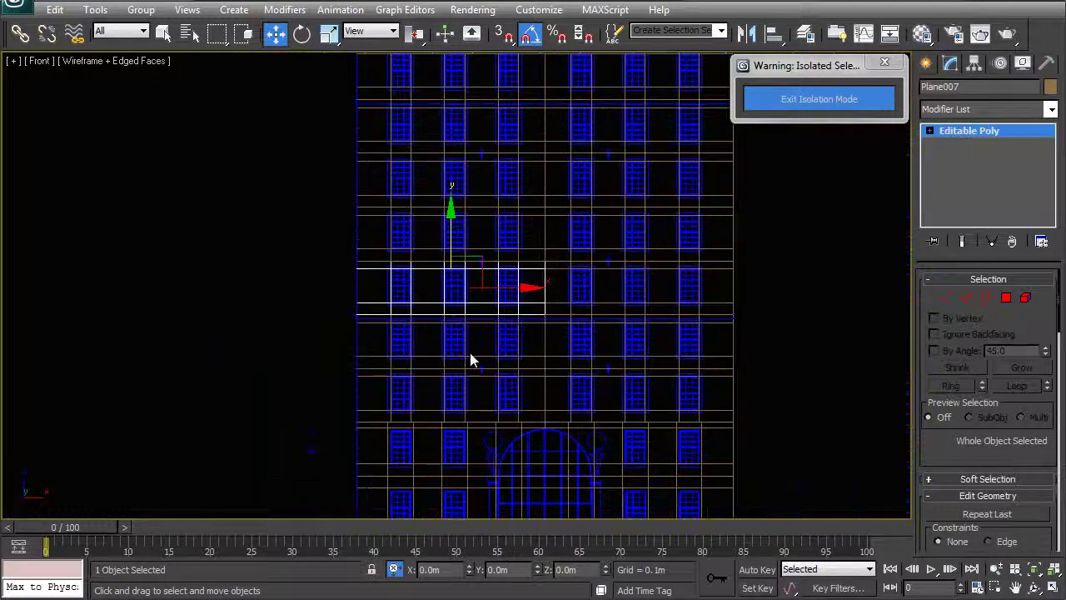
pyautogui.moveTo(459, 436); pyautogui.dragTo(485, 275, button='middle')
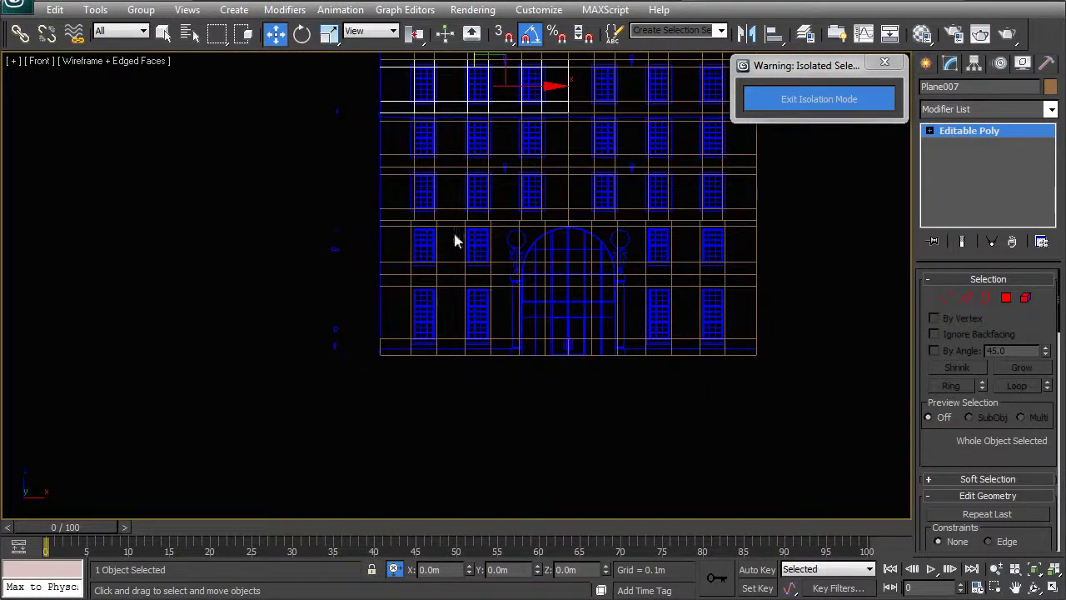
pyautogui.scroll(-3, 482, 466)
pyautogui.moveTo(453, 60); pyautogui.dragTo(458, 212, button='middle')
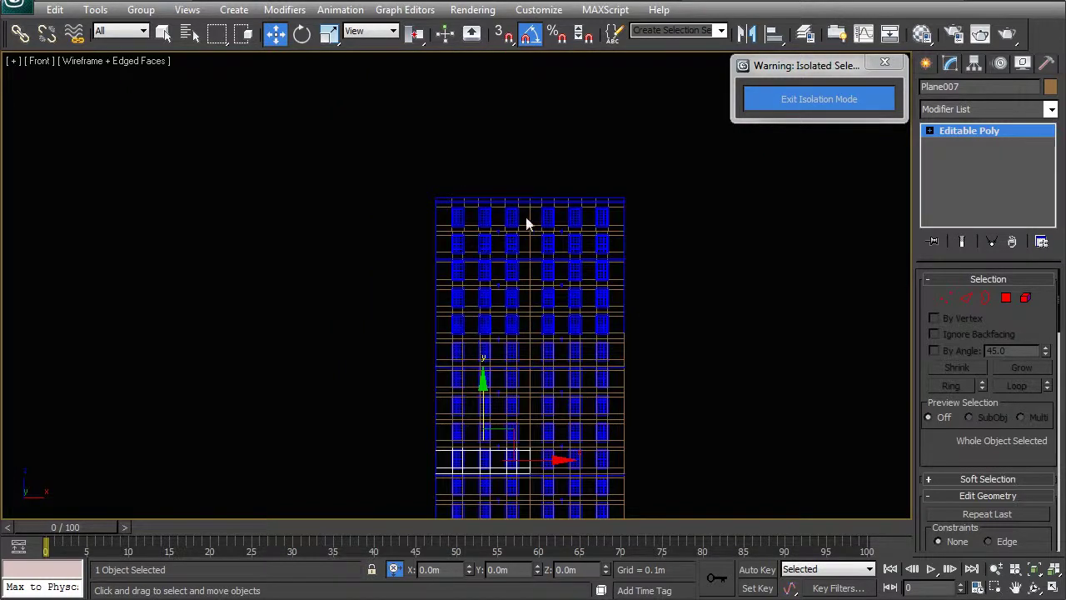
pyautogui.scroll(5, 485, 222)
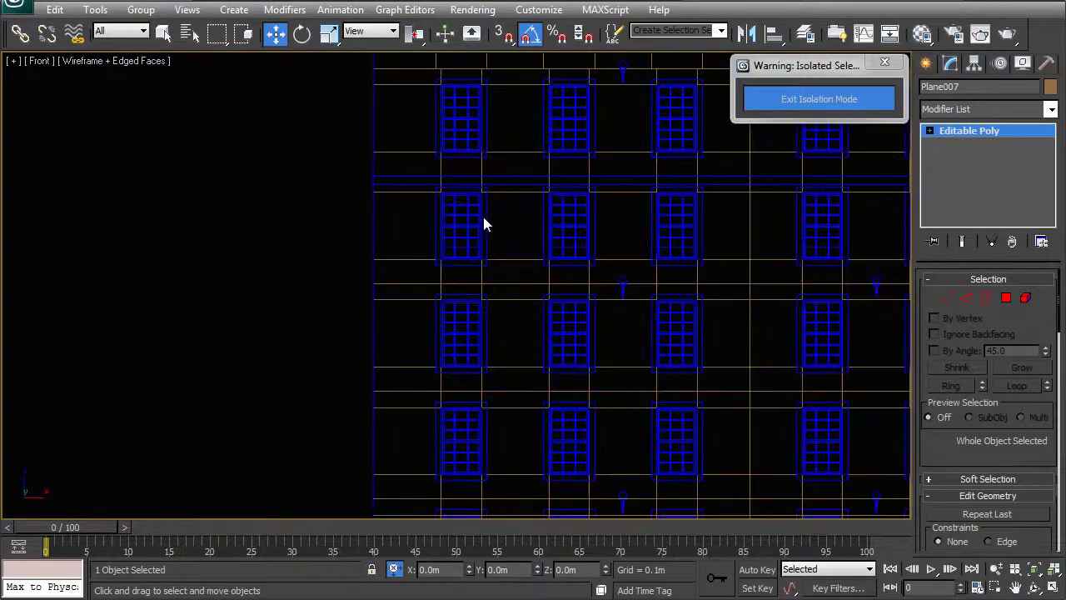
pyautogui.scroll(-2, 485, 223)
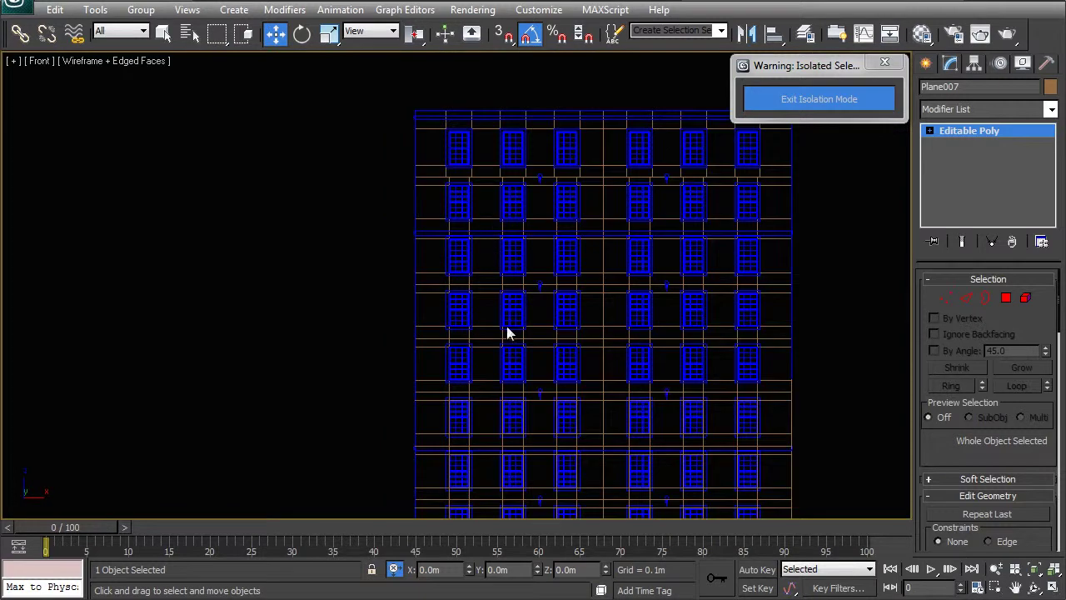
pyautogui.scroll(-3, 467, 333)
pyautogui.click(353, 323)
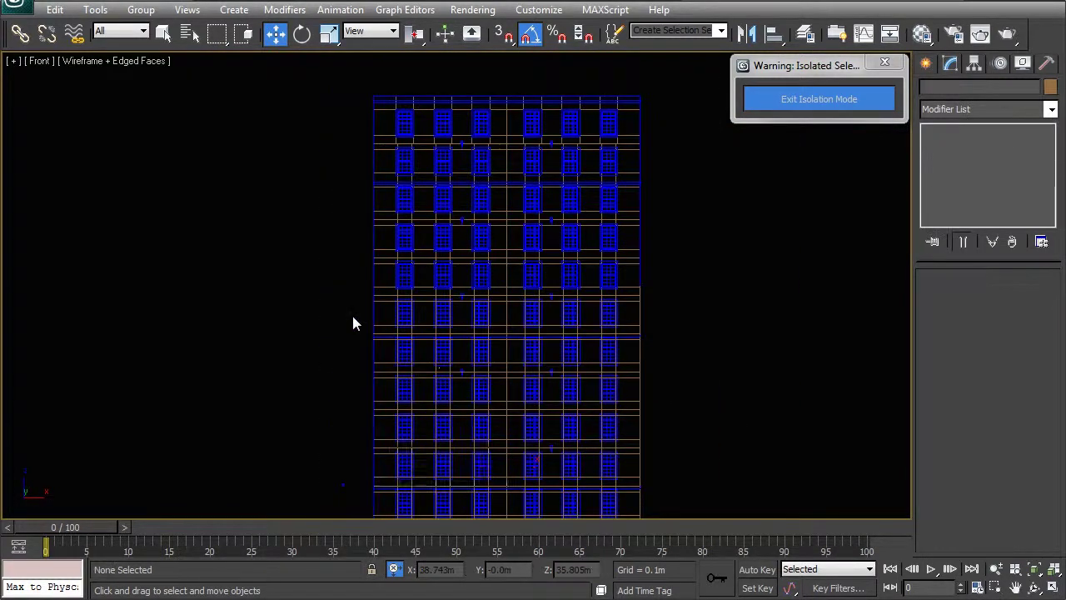
pyautogui.scroll(-1, 353, 323)
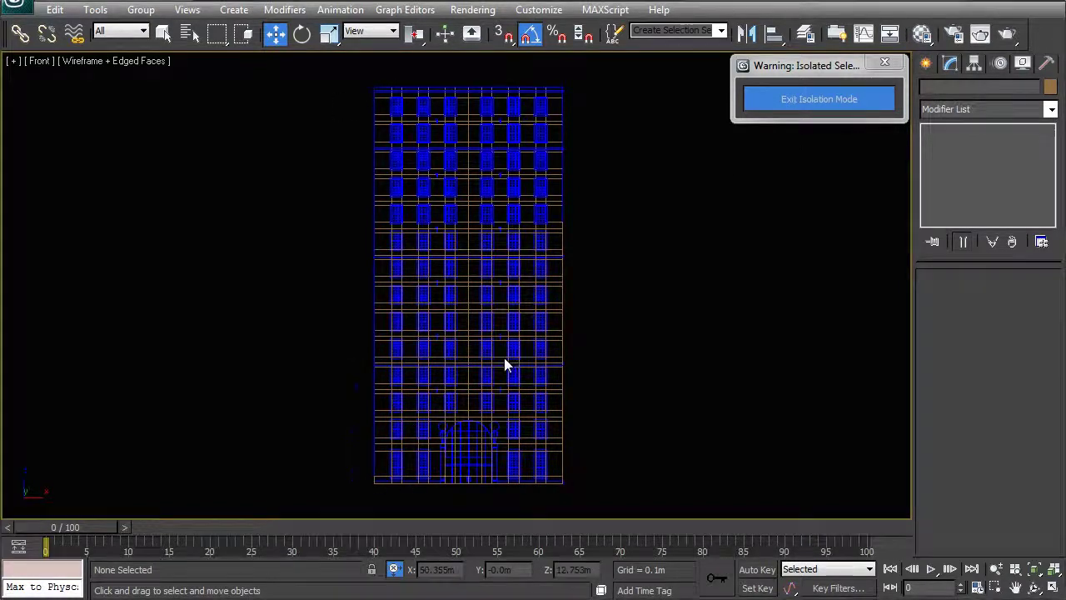
pyautogui.scroll(5, 511, 366)
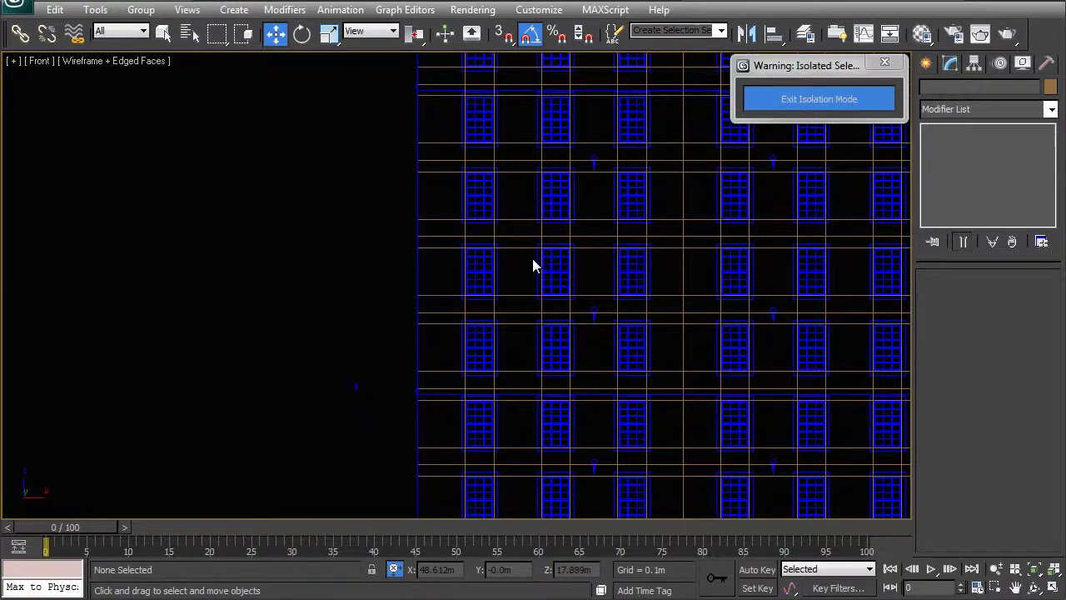
pyautogui.scroll(4, 533, 265)
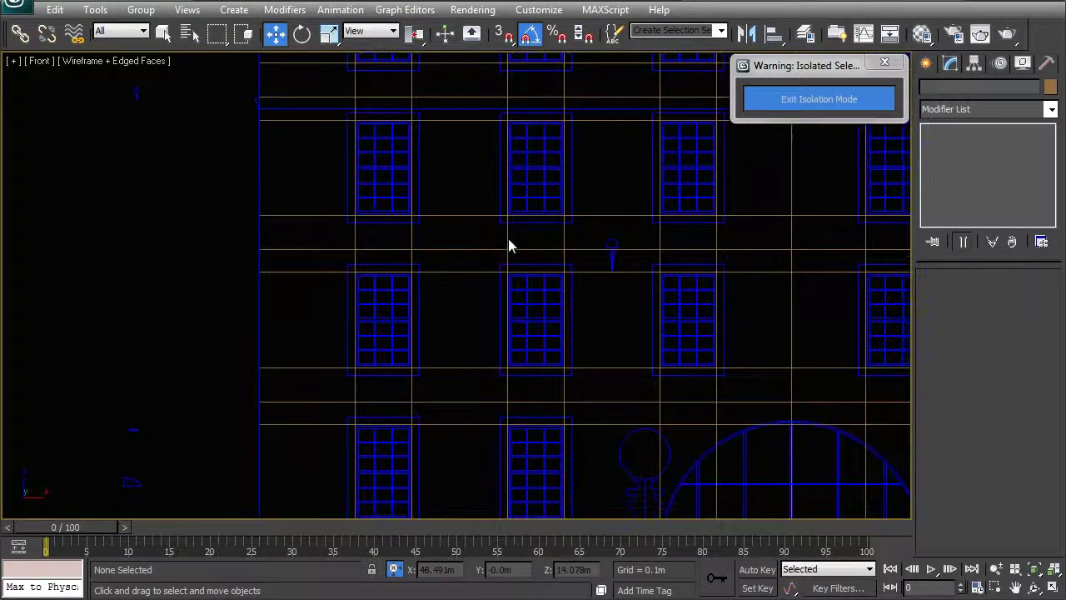
pyautogui.click(587, 310)
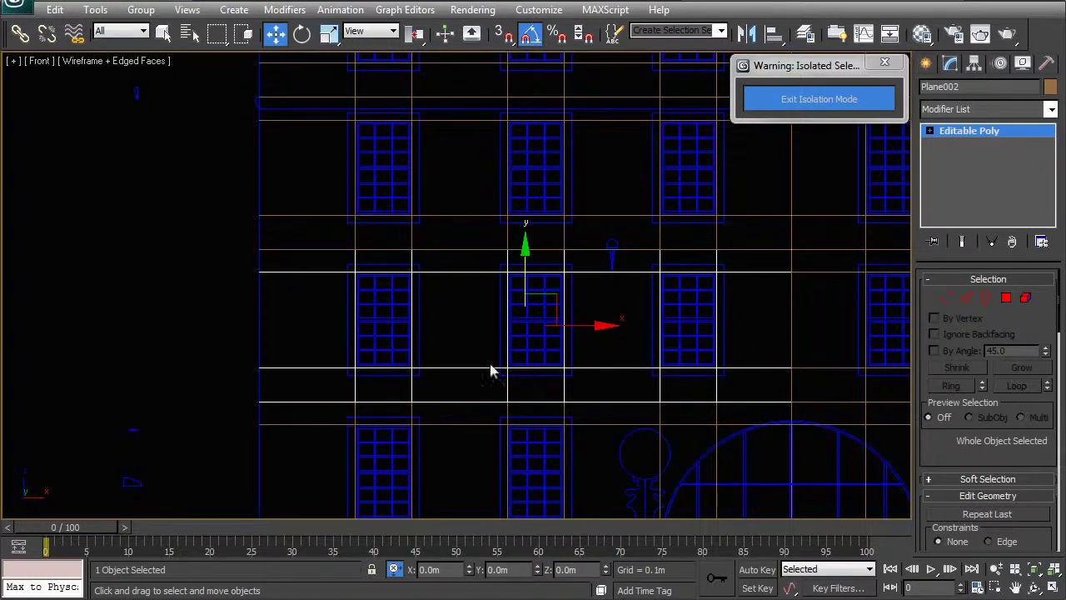
pyautogui.scroll(-4, 486, 367)
pyautogui.scroll(3, 486, 367)
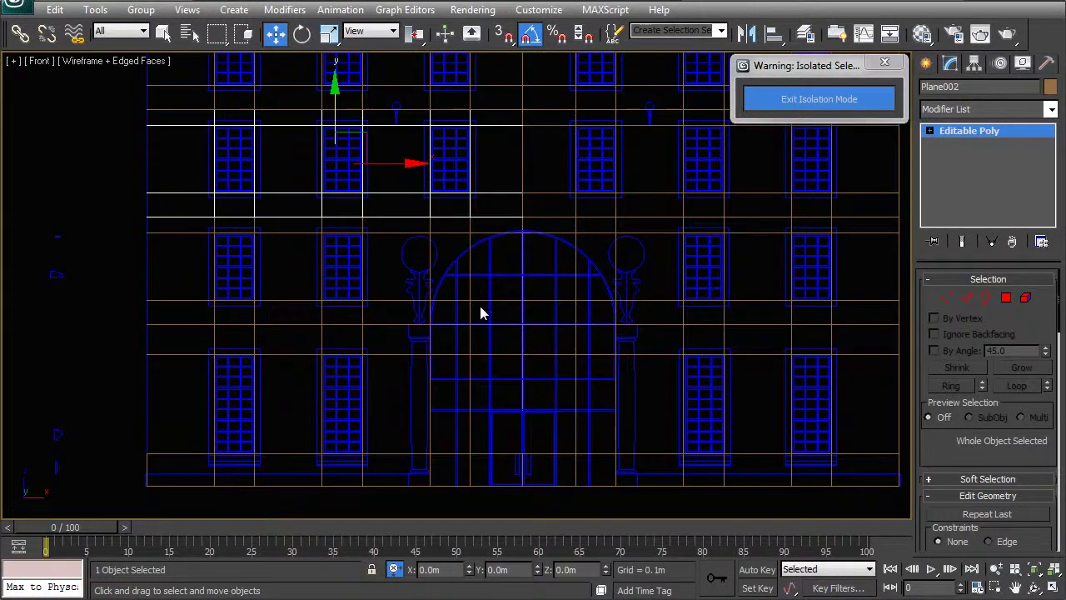
pyautogui.click(457, 310)
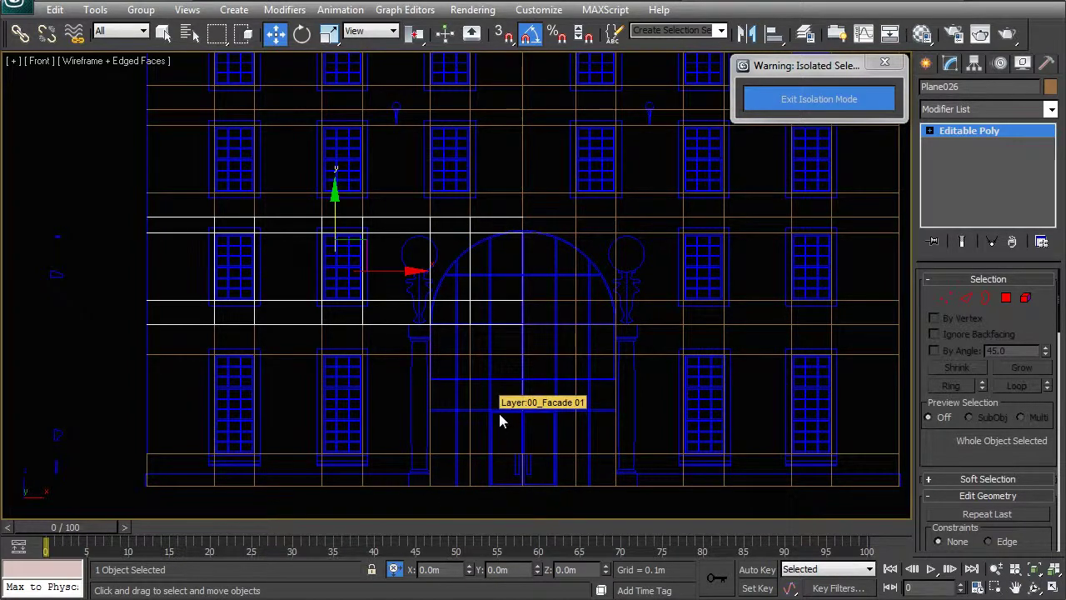
# - Delete the two lower-floor wall planes on the right half of the facade, beside the arched entrance
pyautogui.moveTo(612, 286); pyautogui.dragTo(597, 301, button='middle')
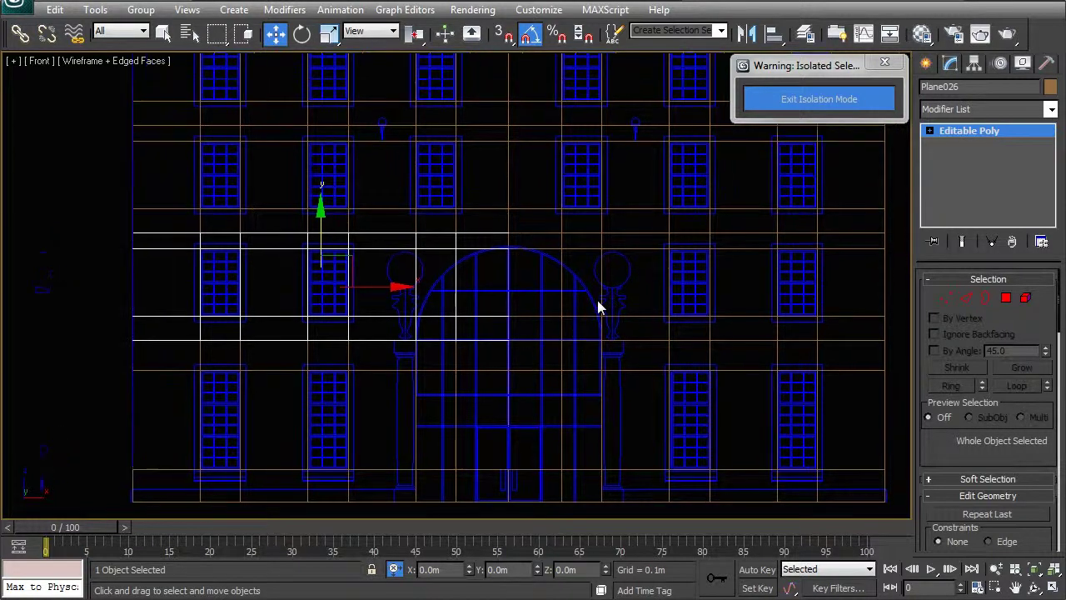
pyautogui.click(650, 339)
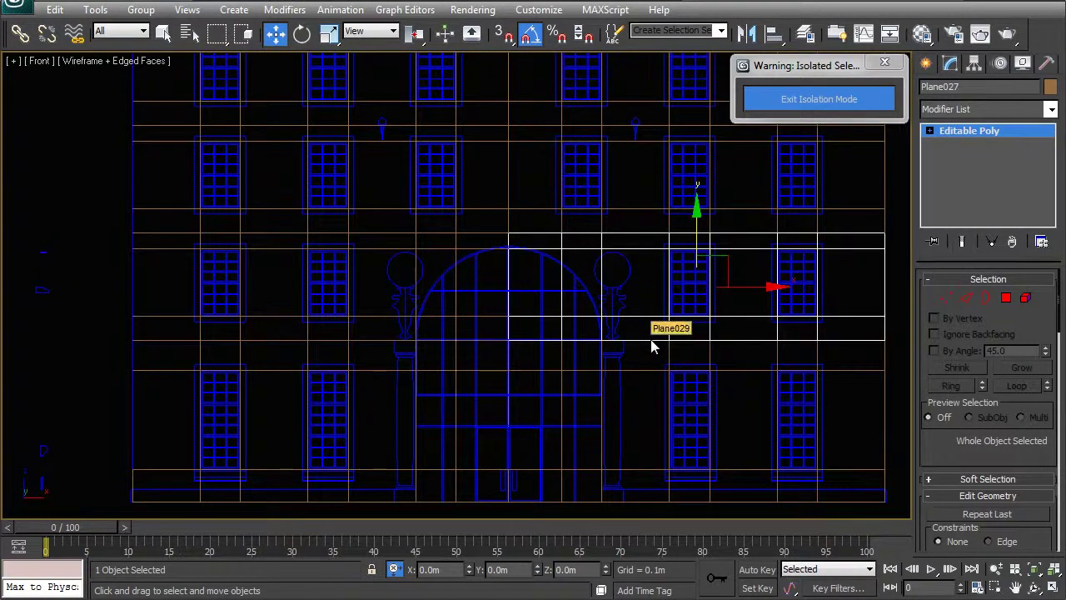
pyautogui.keyDown('ctrl'); pyautogui.click(669, 363); pyautogui.keyUp('ctrl')
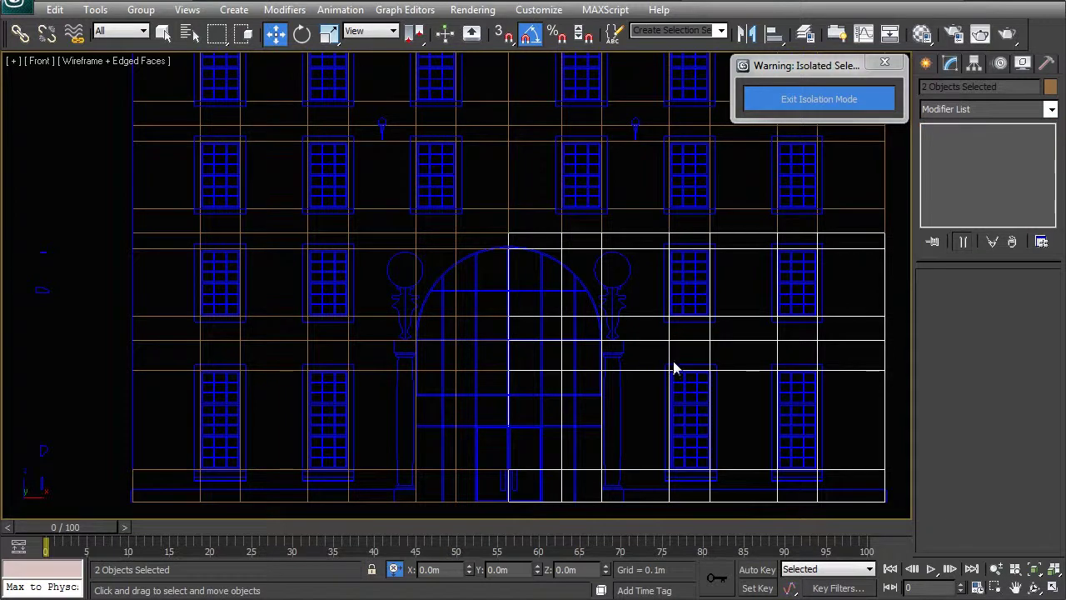
pyautogui.press('Delete')
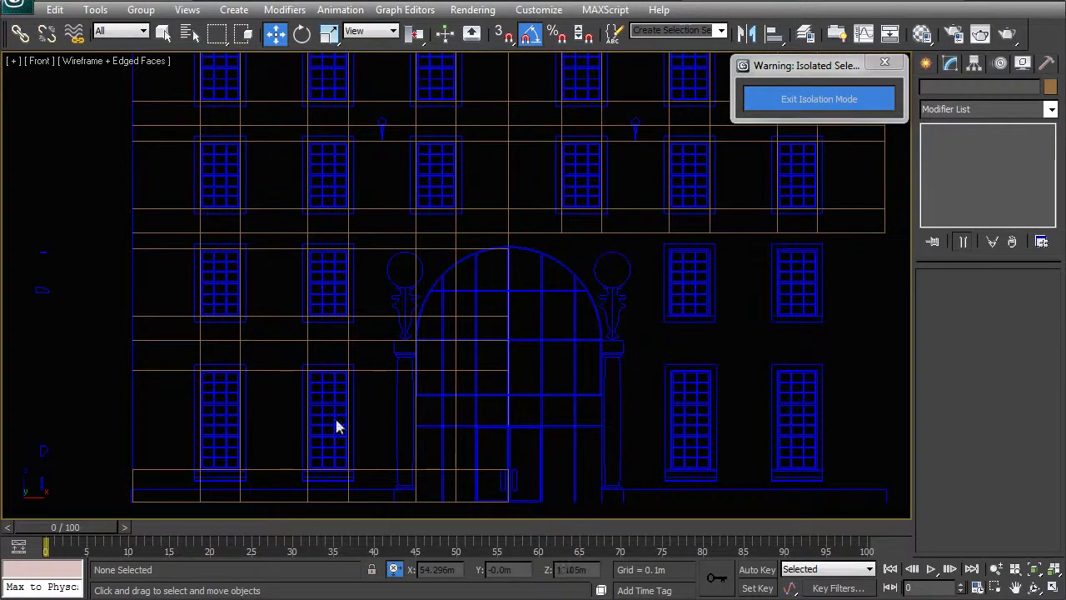
# - Select Plane026, the wall plane crossing the upper part of the entrance arch, and hide all other objects
pyautogui.scroll(1, 474, 362)
pyautogui.scroll(1, 528, 350)
pyautogui.click(573, 308)
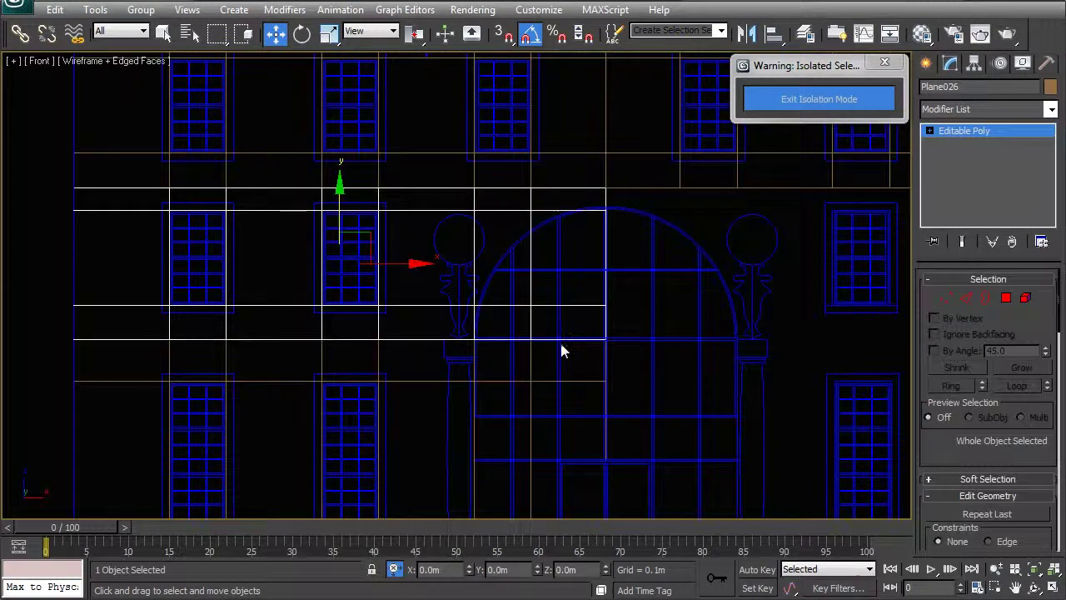
pyautogui.scroll(1, 572, 343)
pyautogui.scroll(1, 533, 383)
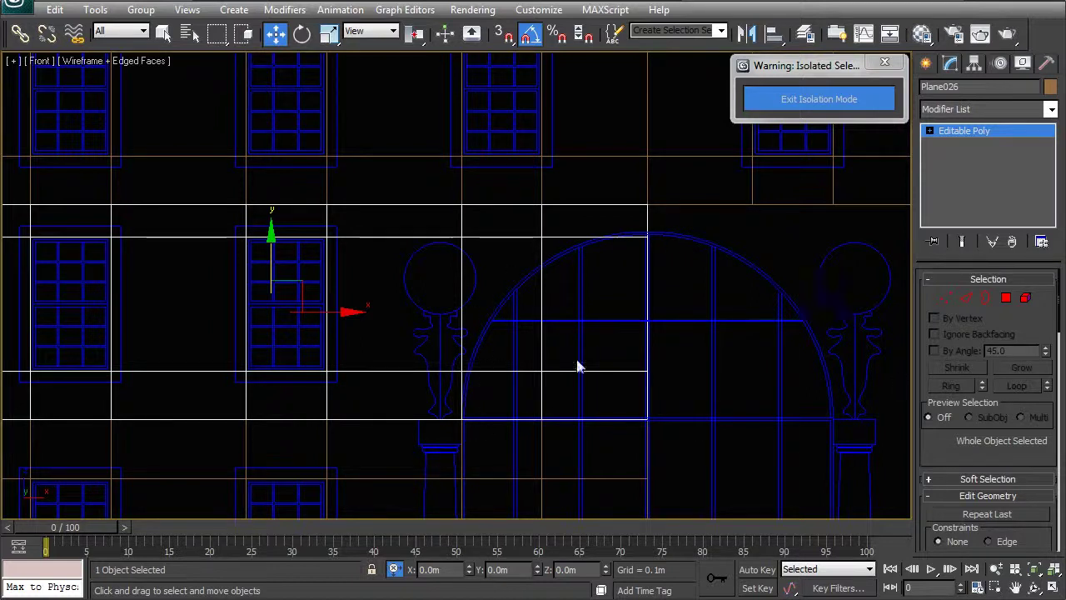
pyautogui.moveTo(882, 335); pyautogui.dragTo(821, 327, button='middle')
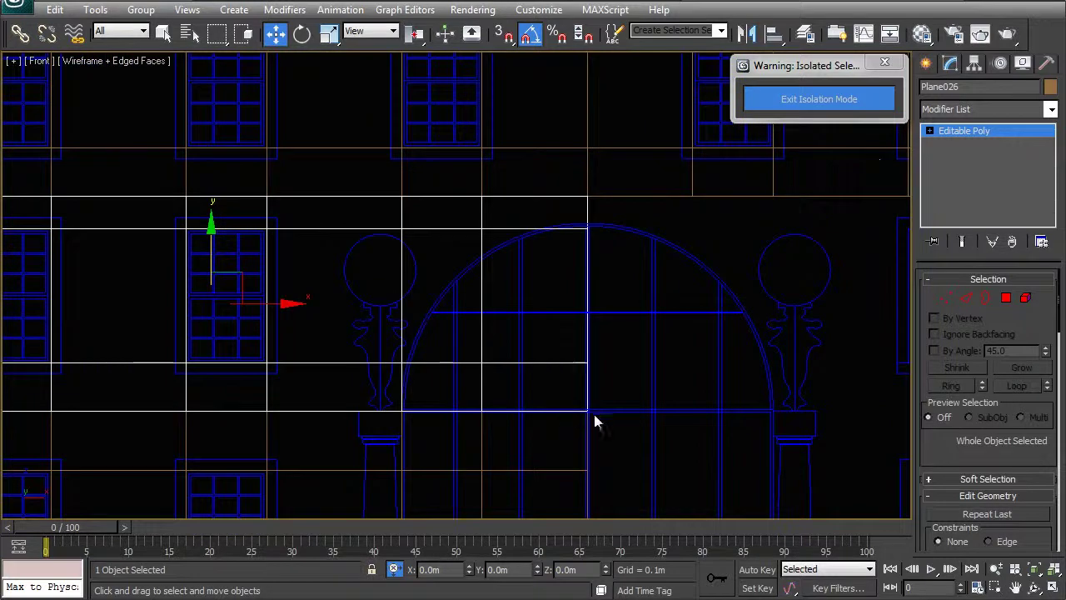
pyautogui.rightClick(488, 354)
pyautogui.click(550, 328)
pyautogui.moveTo(770, 300); pyautogui.dragTo(506, 303, button='middle')
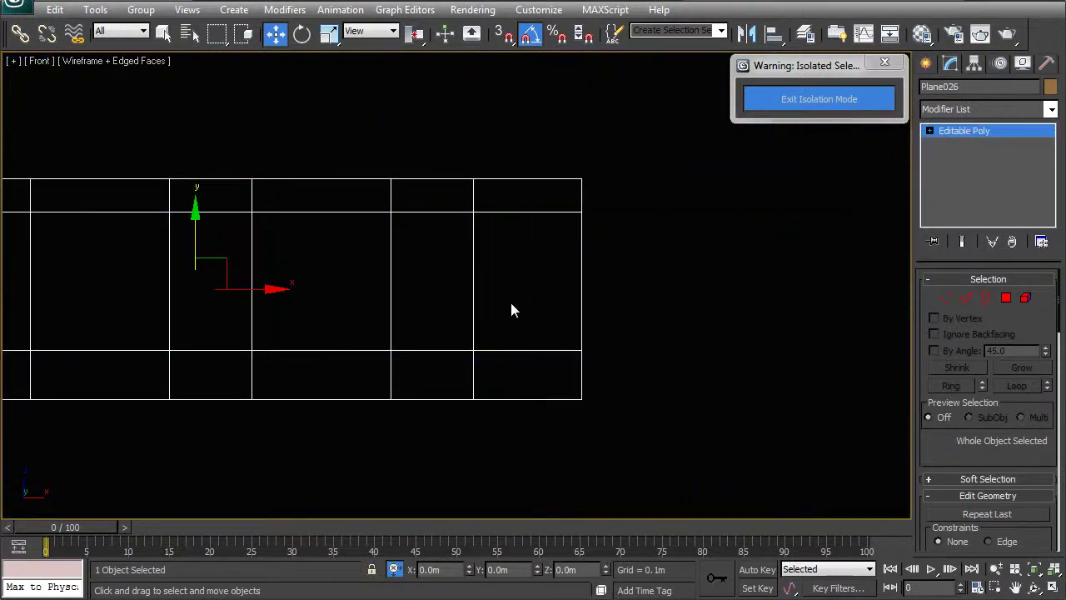
# - With 3D snapping on, draw a circle of about 3.46 m radius centred on the plane's lower-right corner, snapped to the arch-side vertex
pyautogui.scroll(2, 505, 303)
pyautogui.click(926, 64)
pyautogui.click(952, 90)
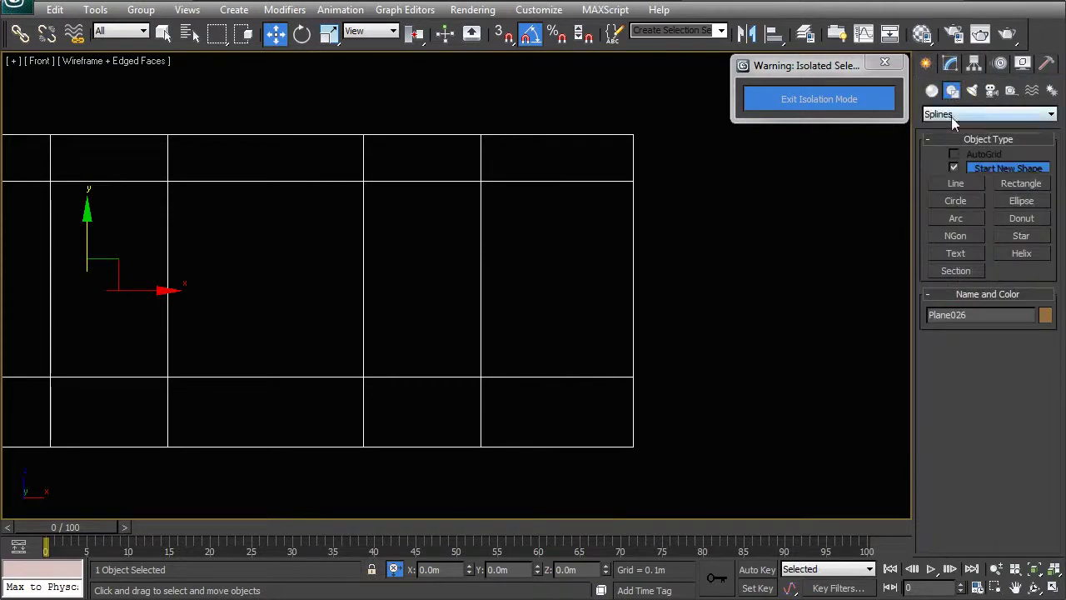
pyautogui.click(957, 202)
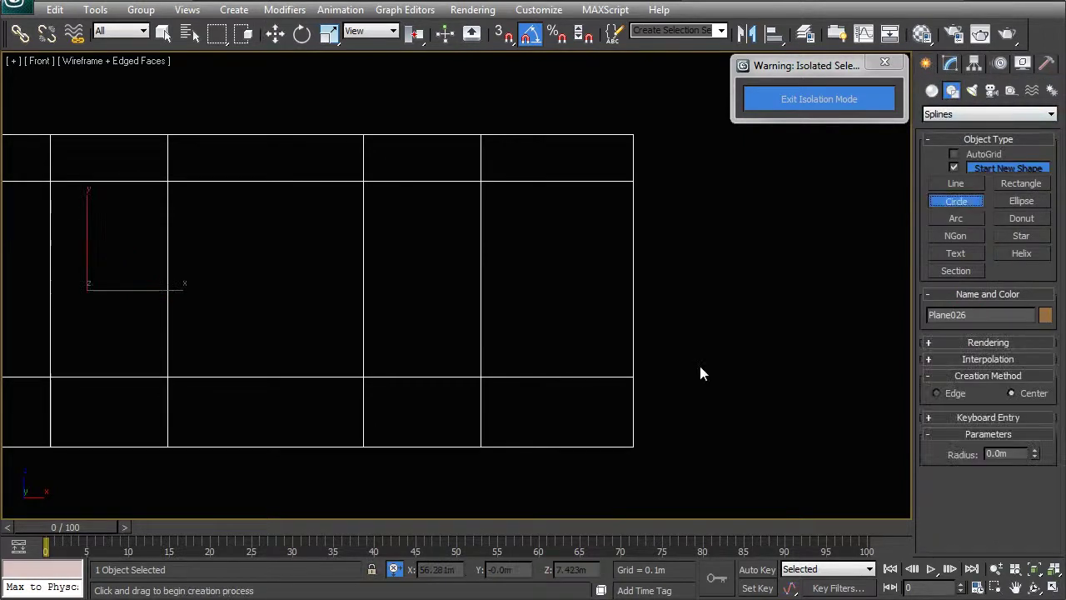
pyautogui.click(504, 34)
pyautogui.moveTo(634, 446); pyautogui.dragTo(366, 447)
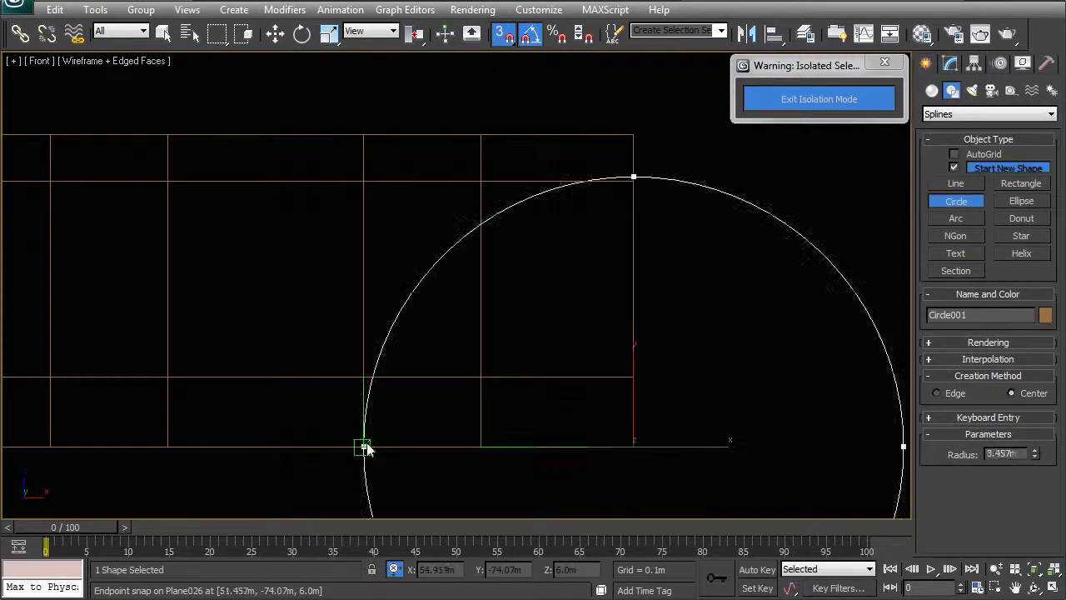
# - Move Plane026's right-edge vertex on the second row straight up to just above the top of the circle
pyautogui.rightClick(606, 211)
pyautogui.click(550, 187)
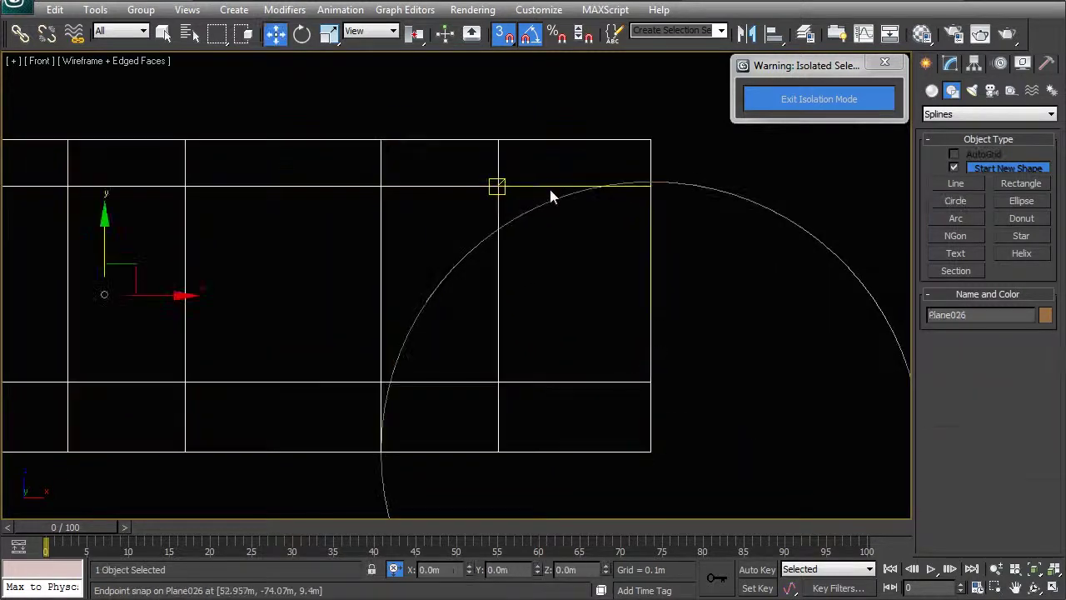
pyautogui.click(950, 64)
pyautogui.click(949, 299)
pyautogui.moveTo(702, 226); pyautogui.dragTo(613, 261, button='middle')
pyautogui.scroll(3, 613, 259)
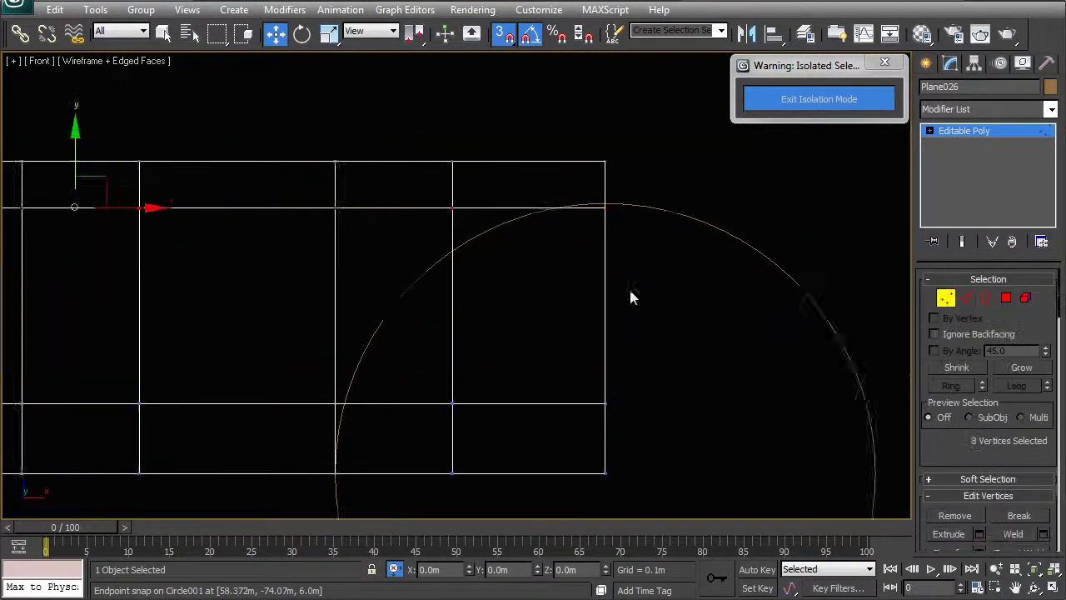
pyautogui.moveTo(685, 252); pyautogui.dragTo(602, 152)
pyautogui.moveTo(602, 162); pyautogui.dragTo(539, 209, button='middle')
pyautogui.press('s')
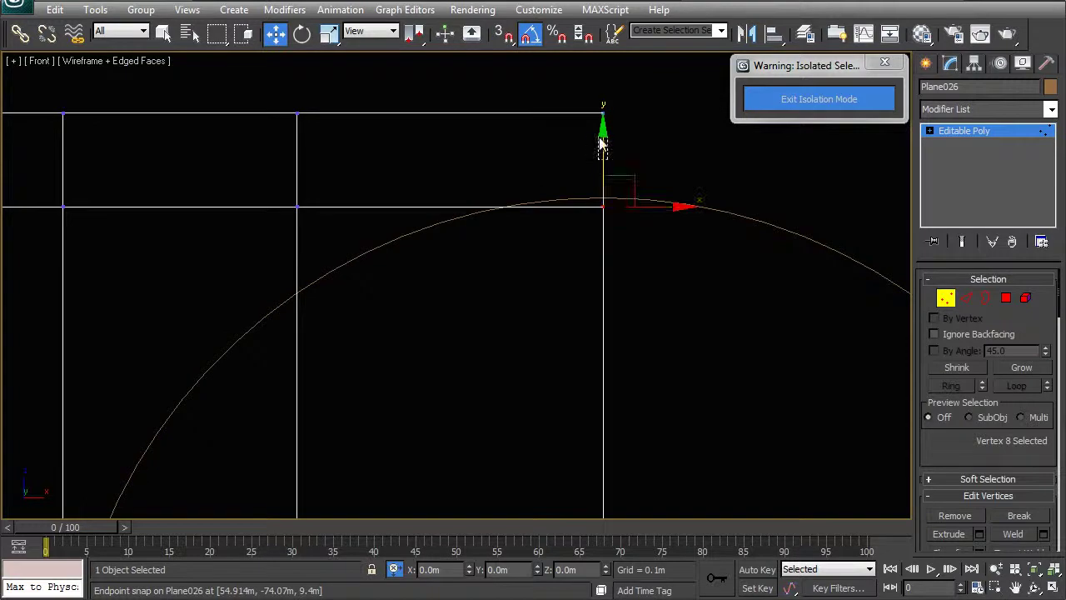
pyautogui.moveTo(629, 246); pyautogui.dragTo(576, 185)
pyautogui.moveTo(602, 147); pyautogui.dragTo(603, 126)
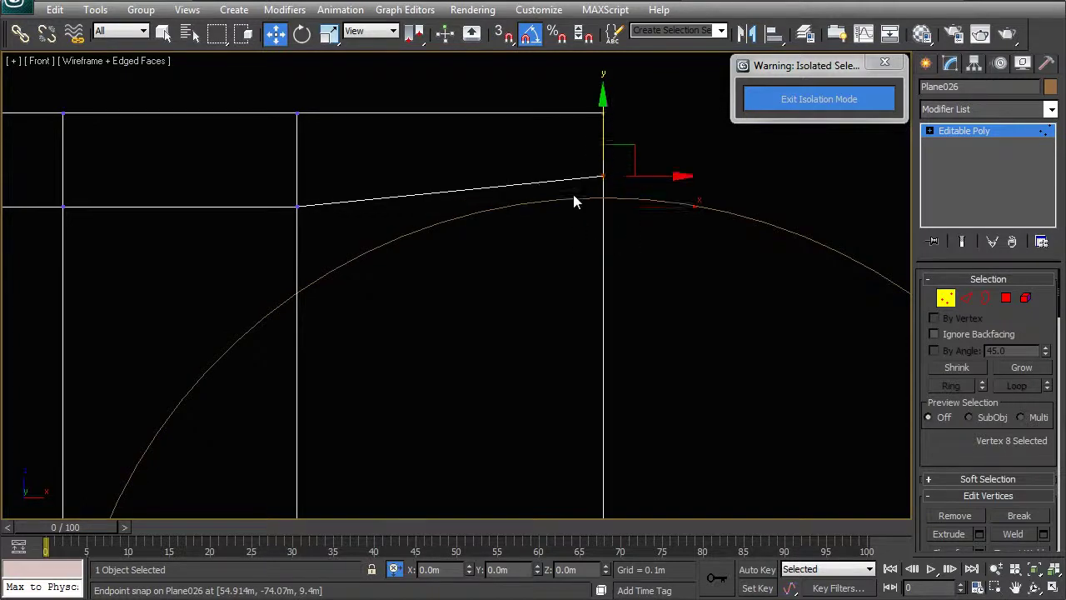
pyautogui.scroll(-3, 575, 277)
pyautogui.rightClick(510, 229)
pyautogui.click(463, 221)
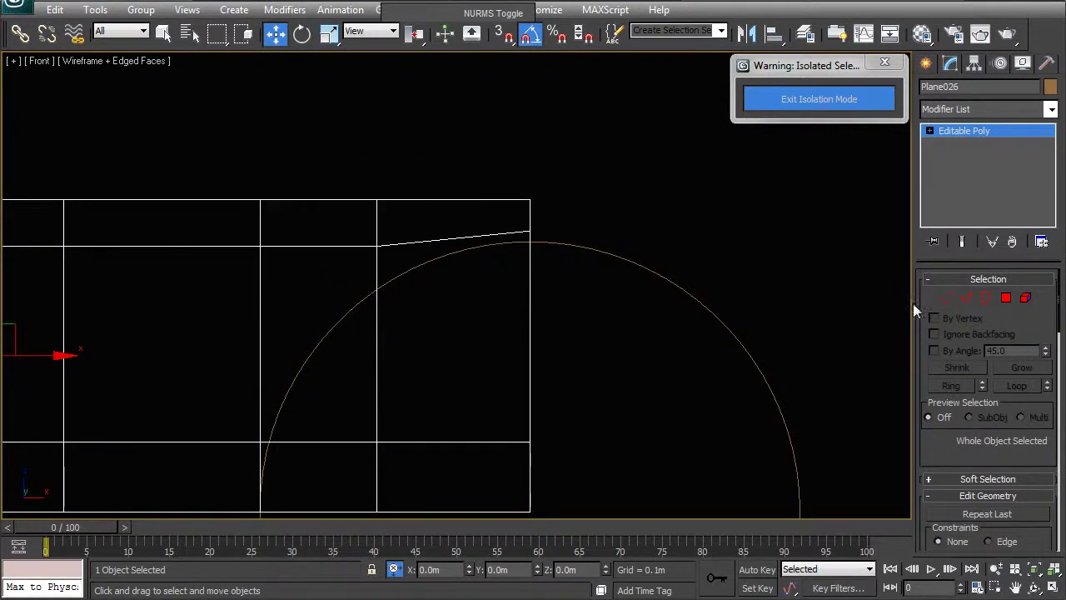
# - In the perspective view, apply an Extrude modifier to the circle and display the scene shaded
pyautogui.press('p')
pyautogui.keyDown('alt'); pyautogui.moveTo(633, 250); pyautogui.dragTo(609, 257, button='middle'); pyautogui.keyUp('alt')
pyautogui.click(611, 254)
pyautogui.click(977, 110)
pyautogui.write('ex')
pyautogui.press('Return')
pyautogui.moveTo(590, 278)
pyautogui.keyDown('alt'); pyautogui.mouseDown(button='middle')
pyautogui.moveTo(533, 350)
pyautogui.moveTo(539, 320)
pyautogui.moveTo(478, 287)
pyautogui.moveTo(549, 270)
pyautogui.moveTo(670, 287)
pyautogui.moveTo(542, 290)
pyautogui.mouseUp(button='middle'); pyautogui.keyUp('alt')
pyautogui.press('F3')
# - Cut the extruded circle's outline into Plane026 using a Boolean compound object with the Cut Refine operation
pyautogui.click(386, 239)
pyautogui.keyDown('alt'); pyautogui.moveTo(386, 239); pyautogui.dragTo(481, 253, button='middle'); pyautogui.keyUp('alt')
pyautogui.scroll(3, 481, 253)
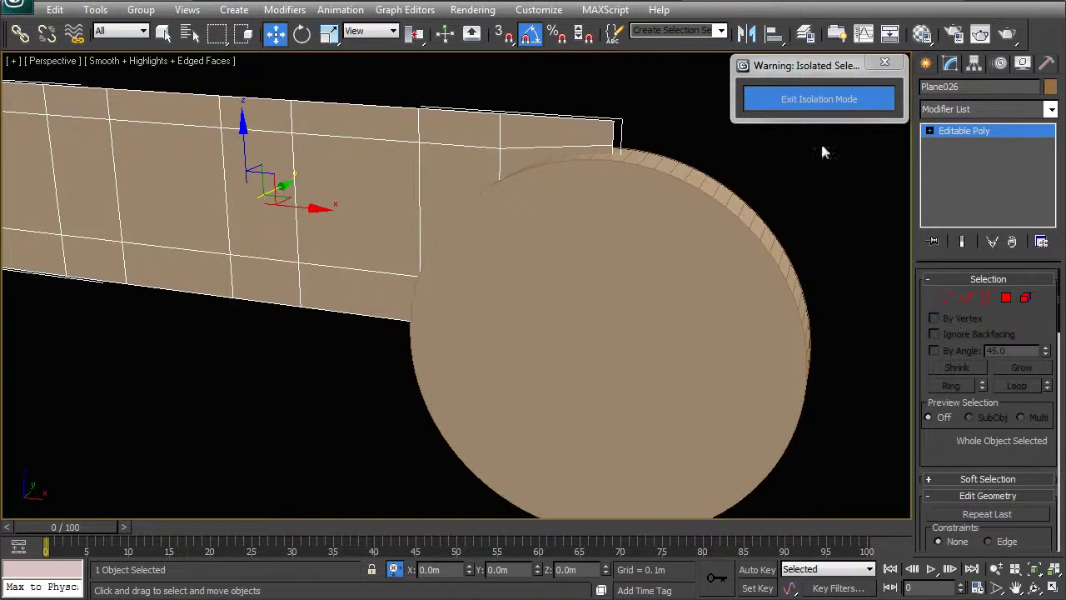
pyautogui.click(922, 66)
pyautogui.click(932, 90)
pyautogui.click(944, 113)
pyautogui.click(945, 147)
pyautogui.click(952, 221)
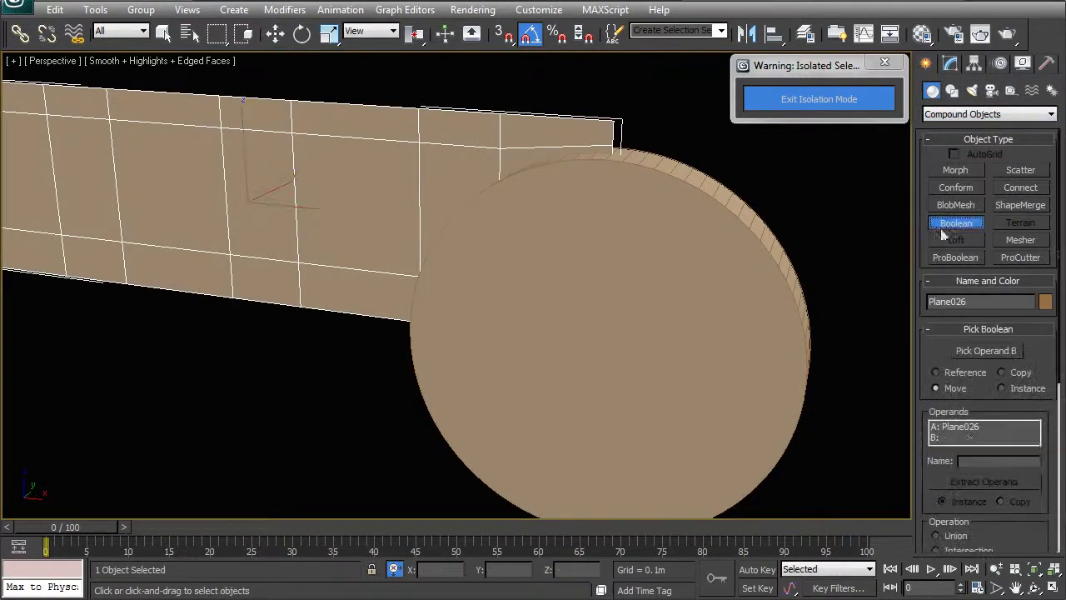
pyautogui.scroll(-3, 995, 389)
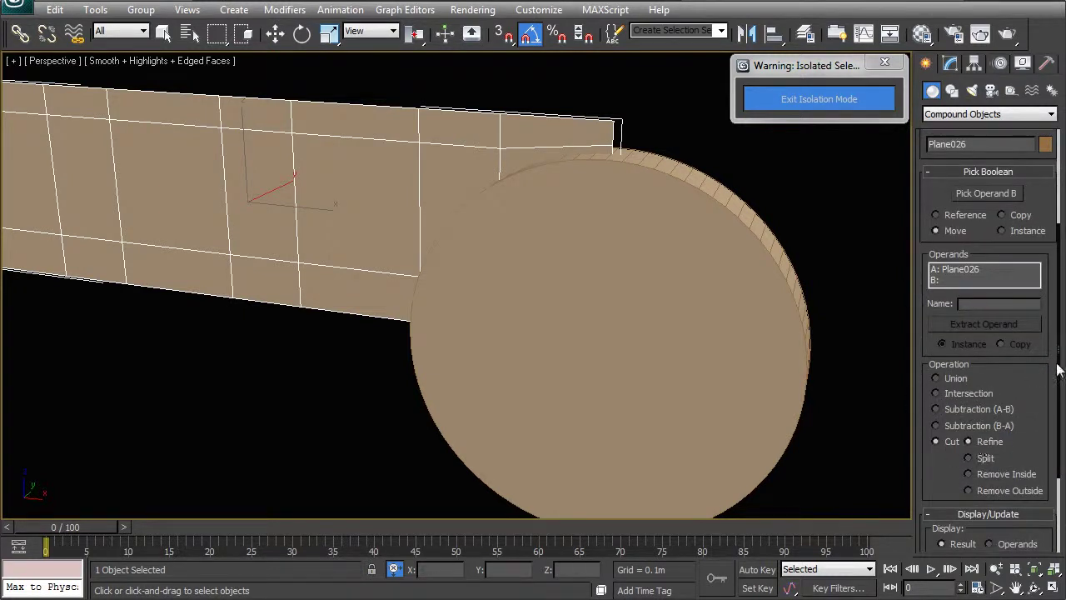
pyautogui.click(986, 192)
pyautogui.click(716, 234)
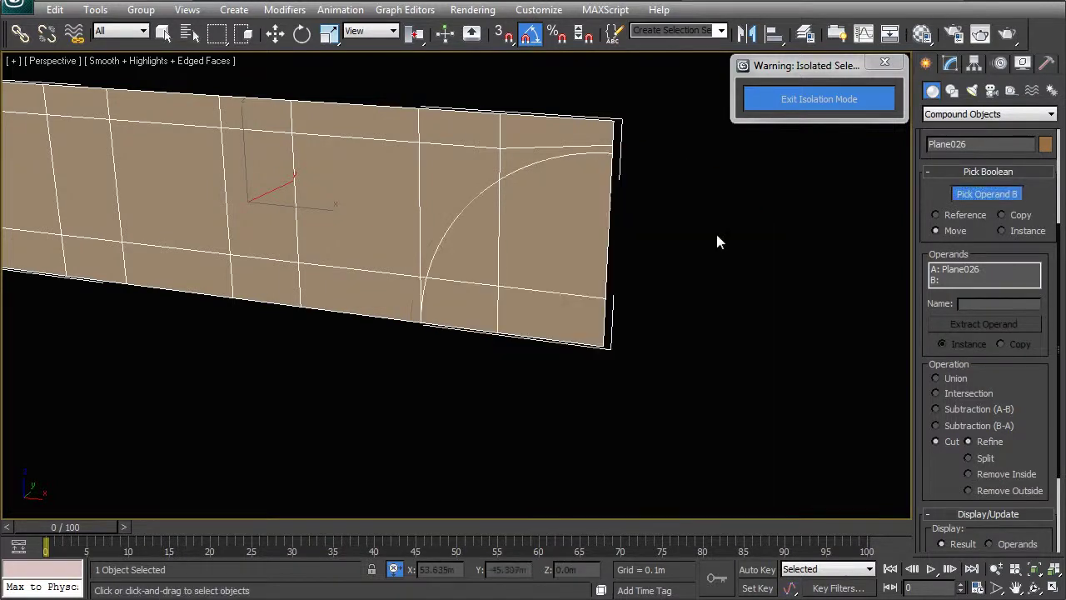
pyautogui.press('w')
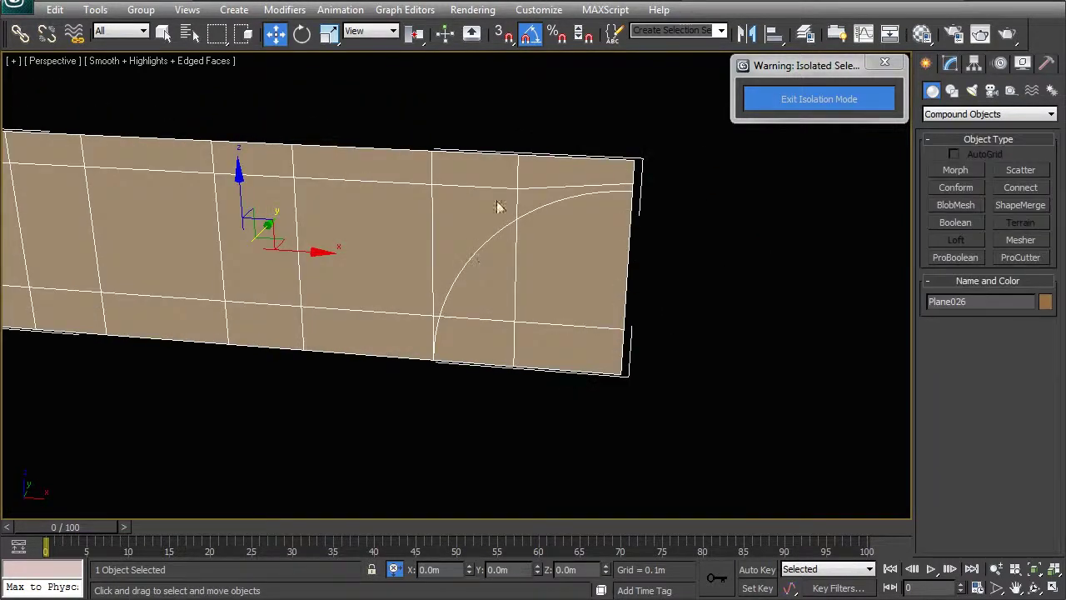
# - Convert the Boolean result on Plane026 to Editable Poly
pyautogui.rightClick(462, 272)
pyautogui.moveTo(513, 426)
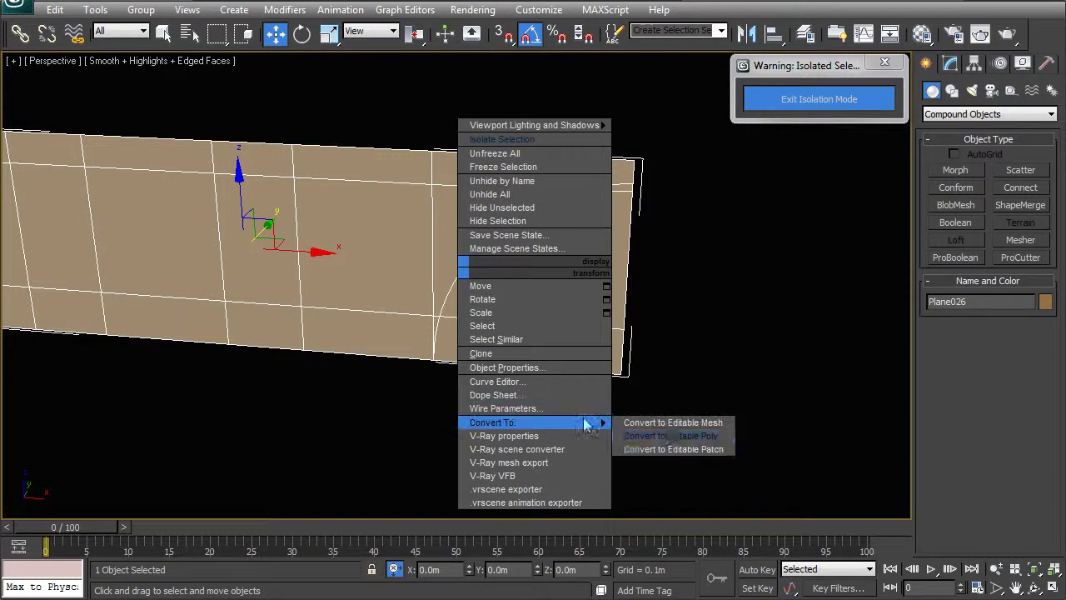
pyautogui.click(666, 440)
# - Detach the quarter-circle polygons inside the arch outline from Plane026 as Object004
pyautogui.click(1006, 298)
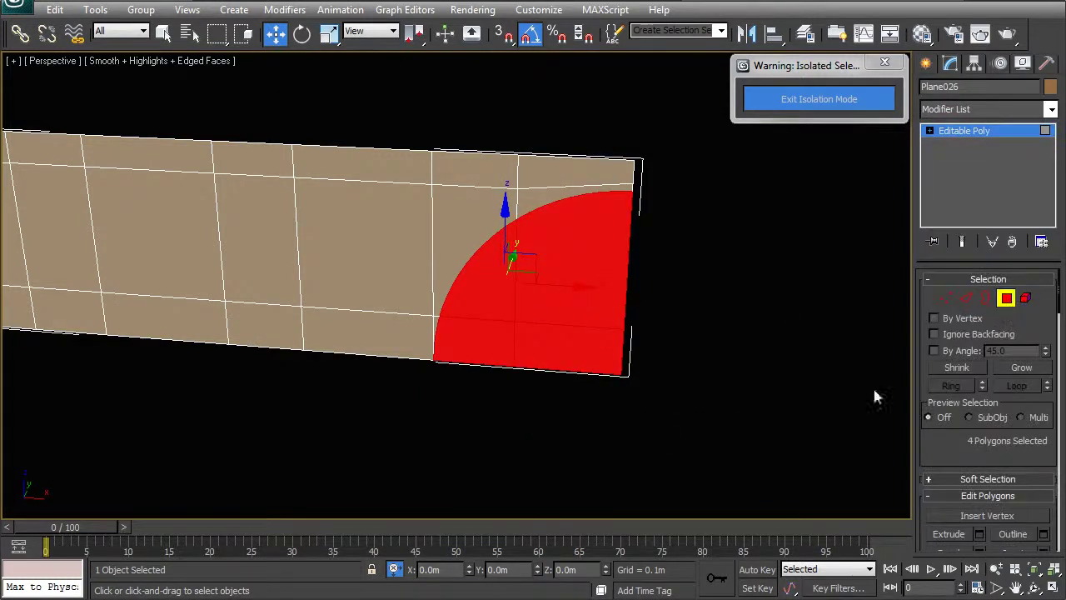
pyautogui.moveTo(1060, 298); pyautogui.dragTo(1059, 327)
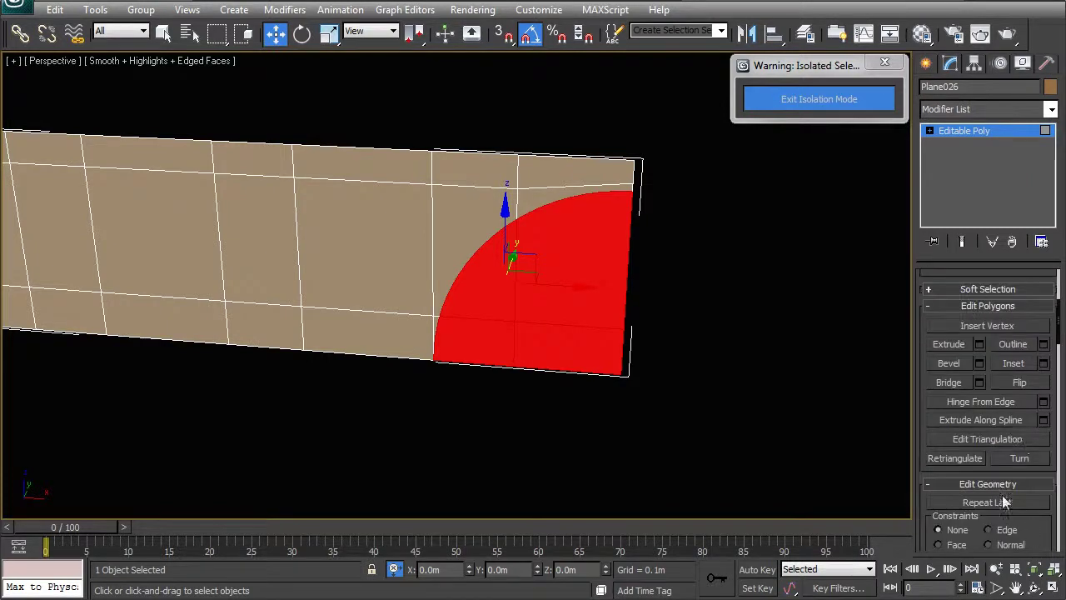
pyautogui.scroll(-4, 1004, 450)
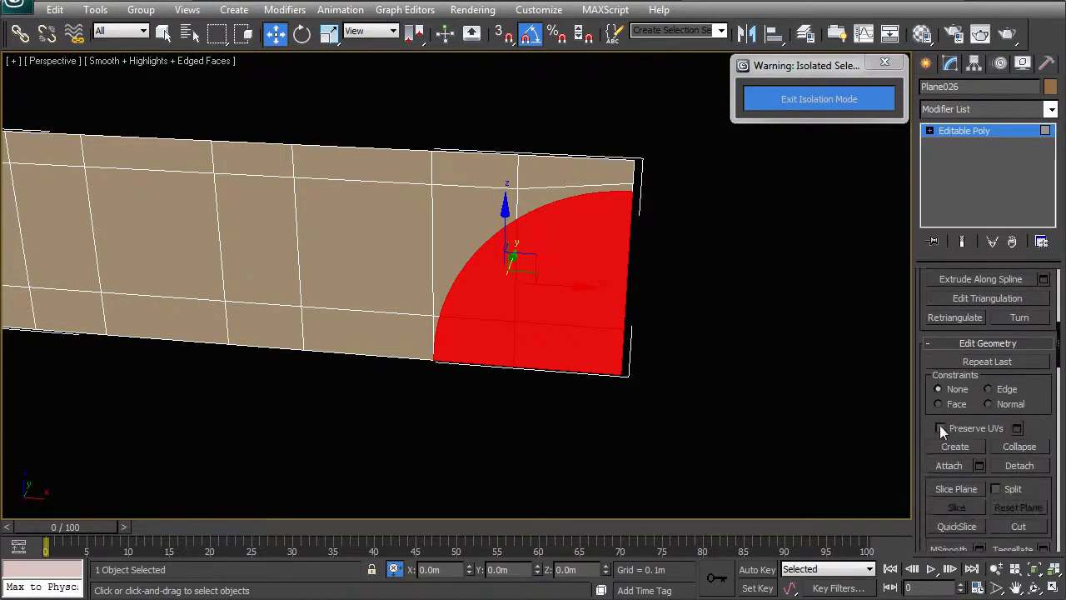
pyautogui.click(1012, 466)
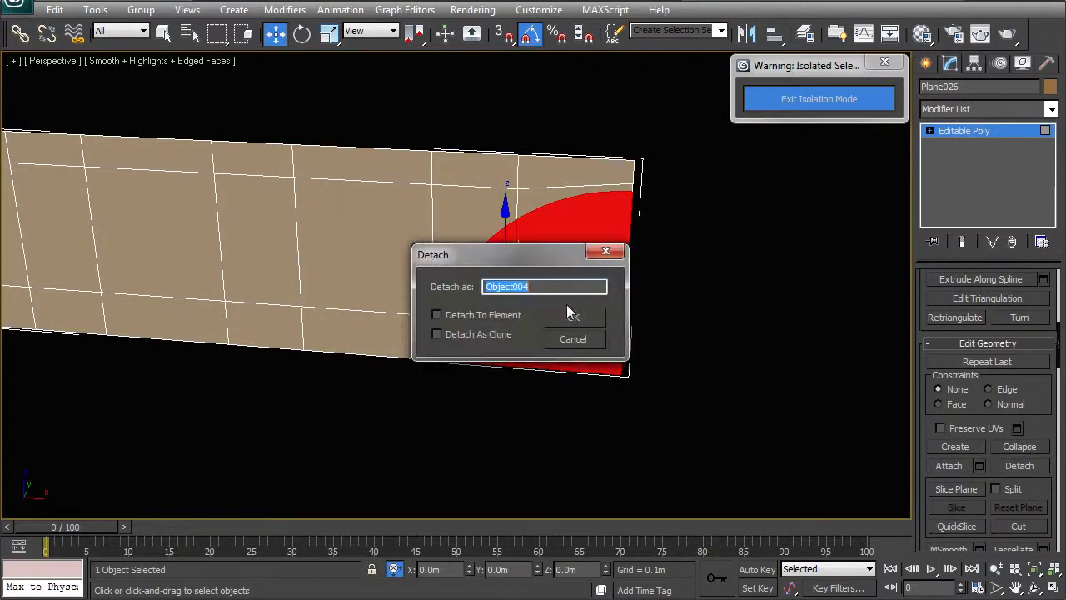
pyautogui.click(566, 319)
pyautogui.rightClick(544, 300)
pyautogui.click(518, 279)
pyautogui.click(718, 294)
pyautogui.click(561, 264)
# - Target-weld Plane026's raised right-edge vertex onto the top vertex of the arch curve
pyautogui.click(438, 248)
pyautogui.moveTo(584, 229); pyautogui.dragTo(490, 281, button='middle')
pyautogui.scroll(5, 491, 288)
pyautogui.press('1')
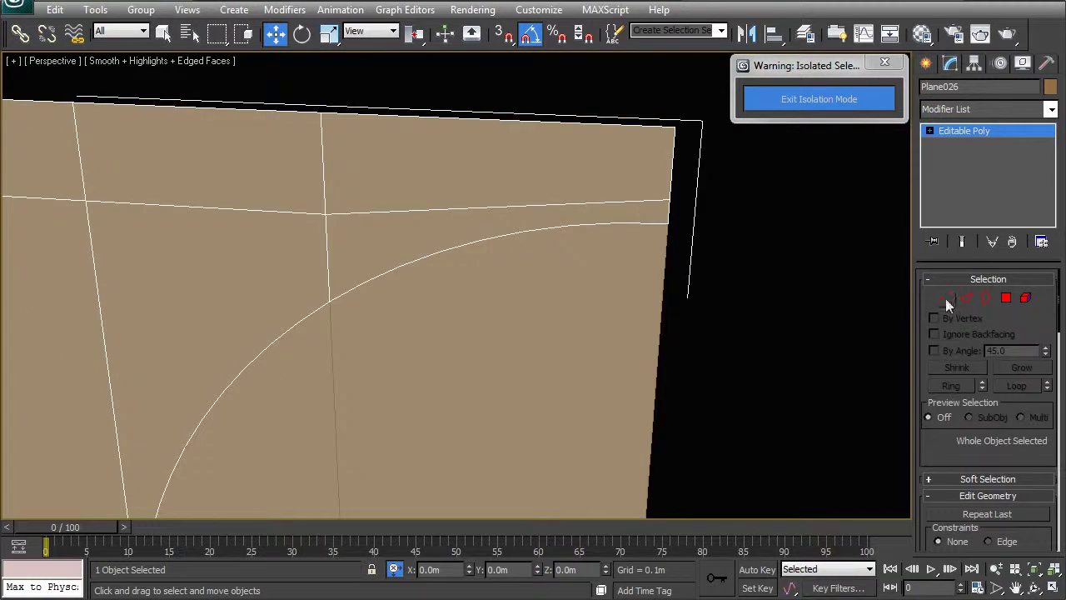
pyautogui.rightClick(704, 207)
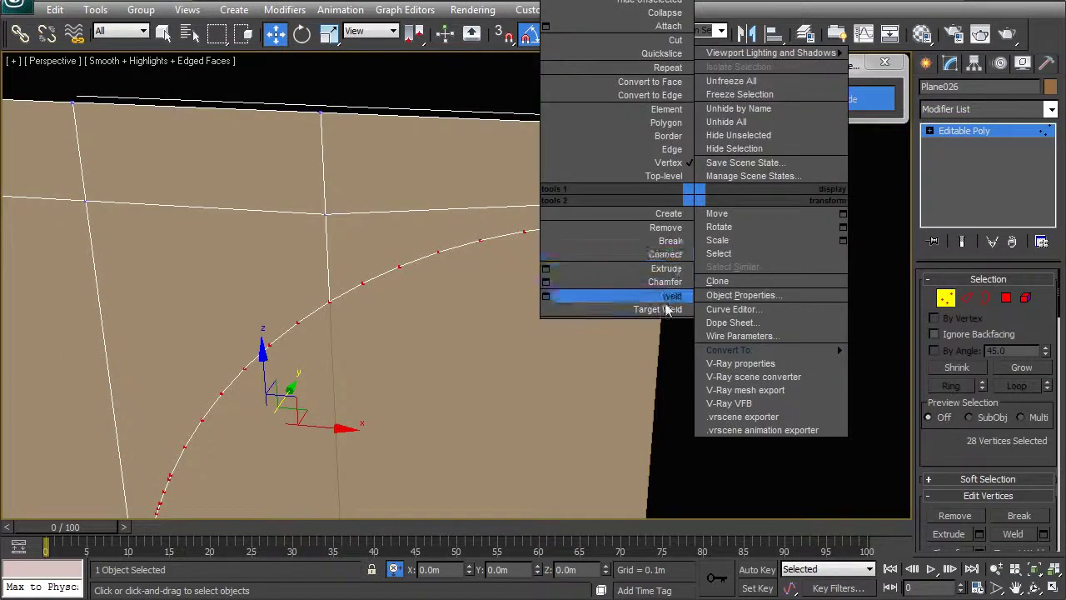
pyautogui.click(655, 298)
pyautogui.click(667, 224)
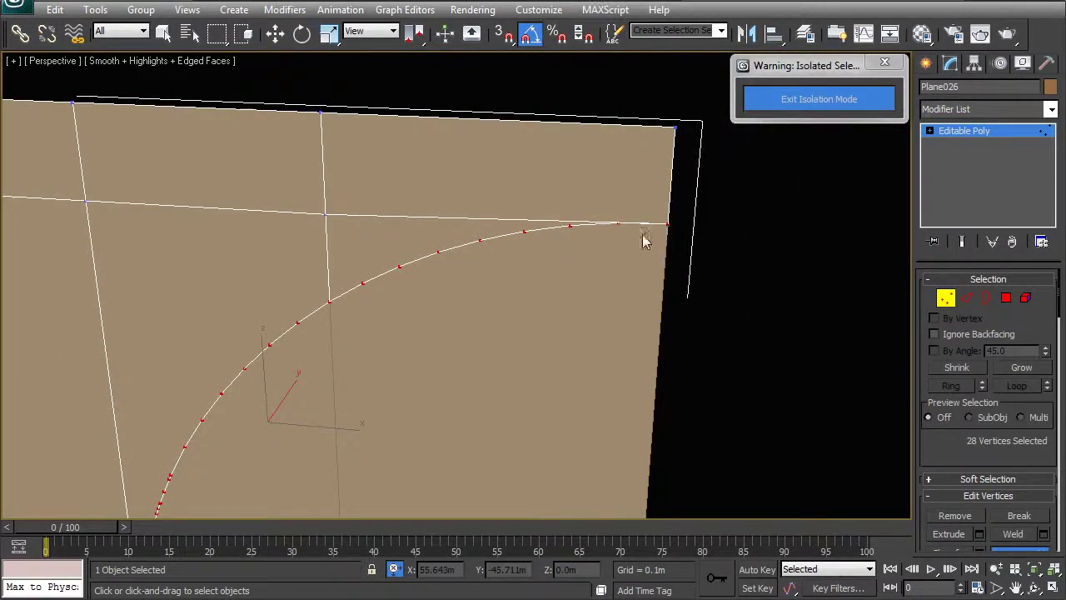
pyautogui.scroll(3, 662, 230)
pyautogui.moveTo(724, 208); pyautogui.dragTo(539, 306, button='middle')
pyautogui.scroll(-2, 533, 310)
pyautogui.press('w')
pyautogui.rightClick(486, 286)
pyautogui.click(456, 263)
pyautogui.click(670, 295)
# - Restore the hidden scene objects, isolate the facade planes together with the elevation drawing, and frame them in the front view
pyautogui.scroll(-3, 546, 321)
pyautogui.scroll(-3, 546, 321)
pyautogui.moveTo(451, 381); pyautogui.dragTo(654, 352, button='middle')
pyautogui.click(505, 306)
pyautogui.click(804, 98)
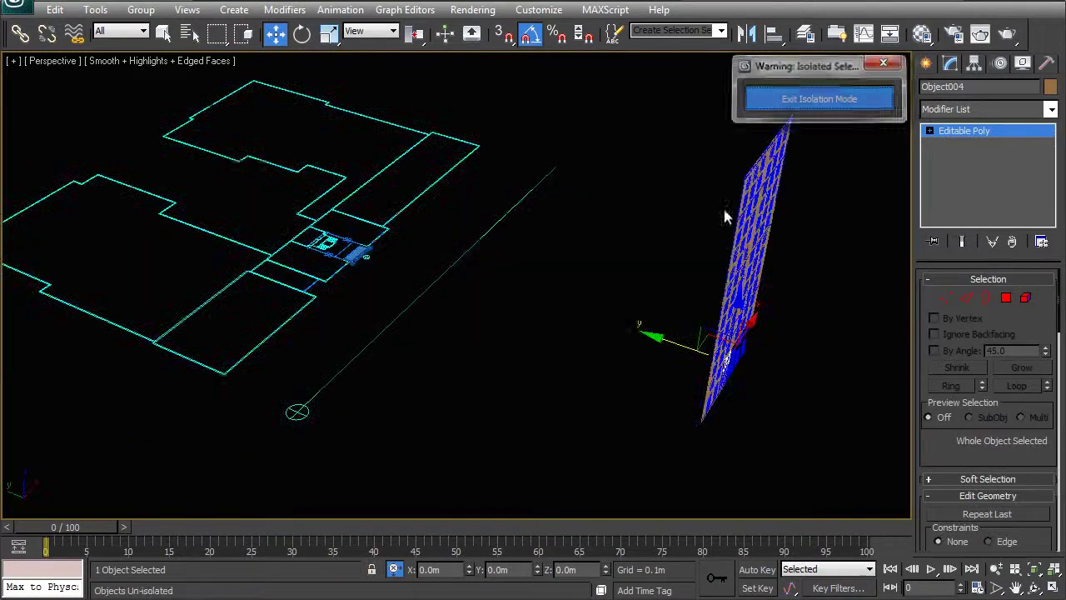
pyautogui.scroll(5, 549, 252)
pyautogui.scroll(-8, 538, 269)
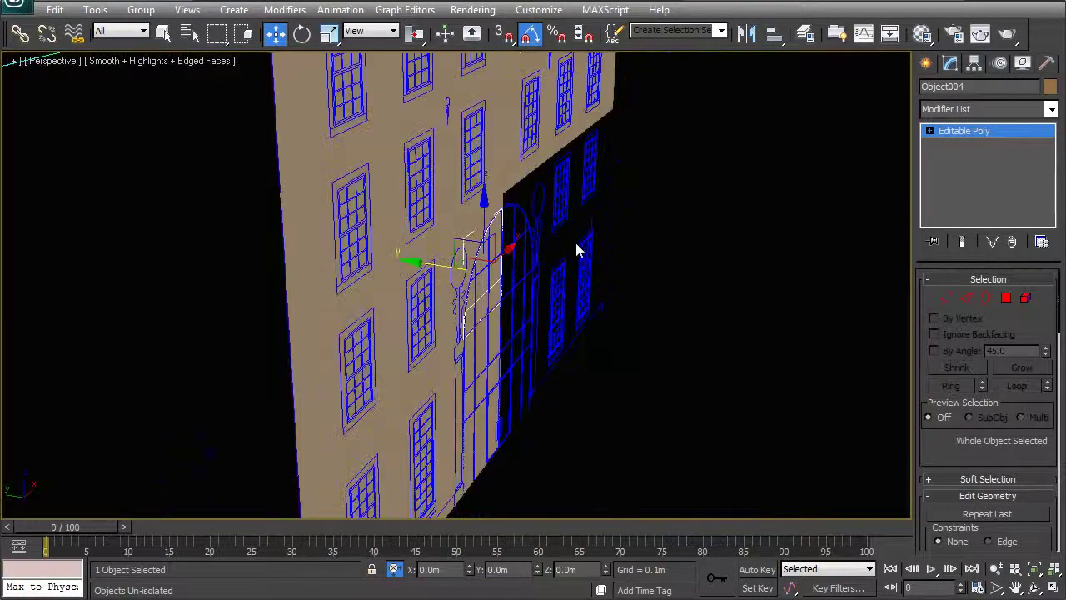
pyautogui.moveTo(412, 95); pyautogui.dragTo(433, 128, button='middle')
pyautogui.moveTo(440, 79); pyautogui.dragTo(583, 419)
pyautogui.rightClick(514, 304)
pyautogui.click(538, 169)
pyautogui.press('f')
pyautogui.press('z')
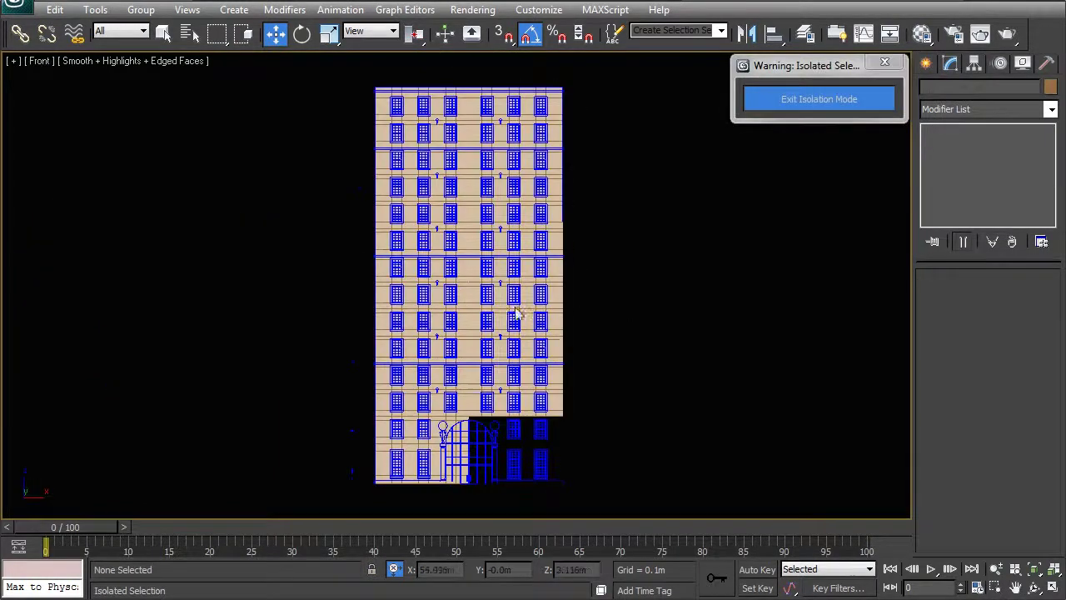
# - Shift the detached quarter-circle piece Object004 sideways along X as a test and undo the move
pyautogui.scroll(6, 519, 345)
pyautogui.scroll(5, 550, 294)
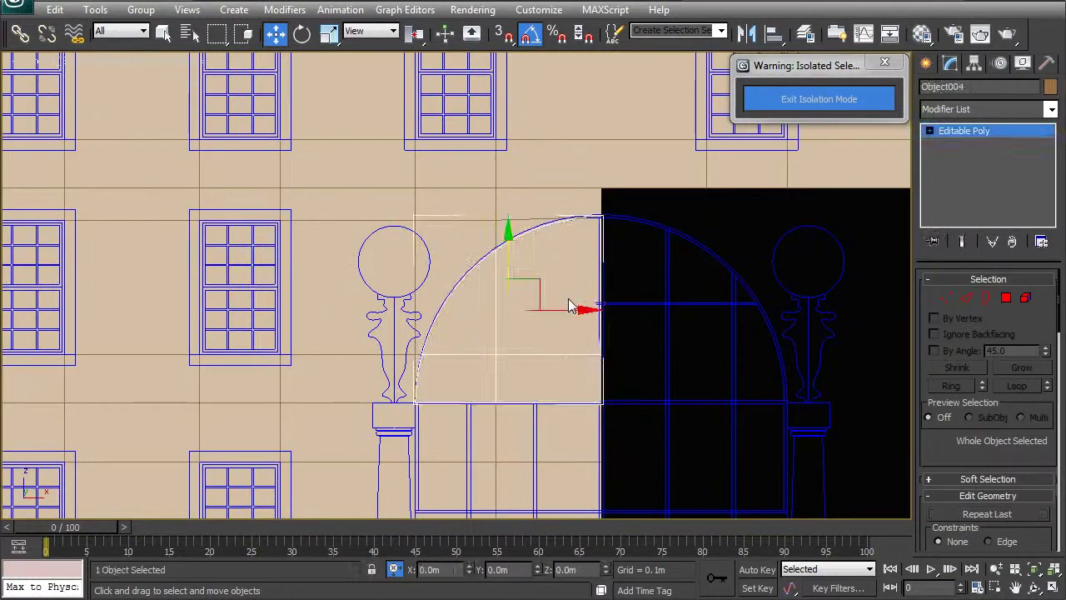
pyautogui.moveTo(566, 313); pyautogui.dragTo(703, 325)
pyautogui.hotkey('ctrl', 'z')
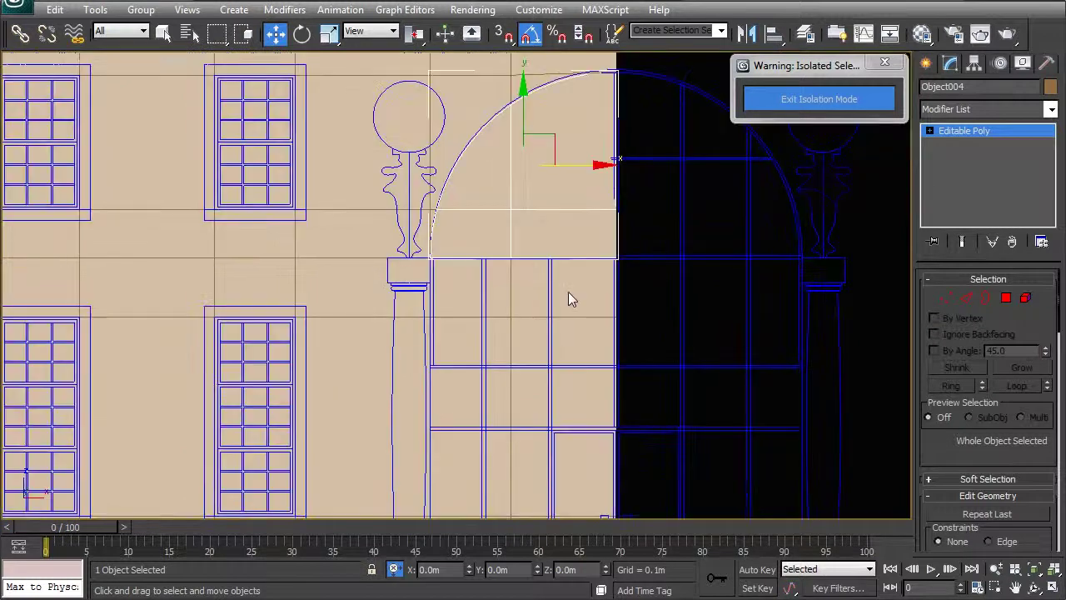
# - Detach the ground-floor polygons of Plane028 in the two columns below the arch as Object005
pyautogui.click(569, 295)
pyautogui.moveTo(568, 291); pyautogui.dragTo(564, 261, button='middle')
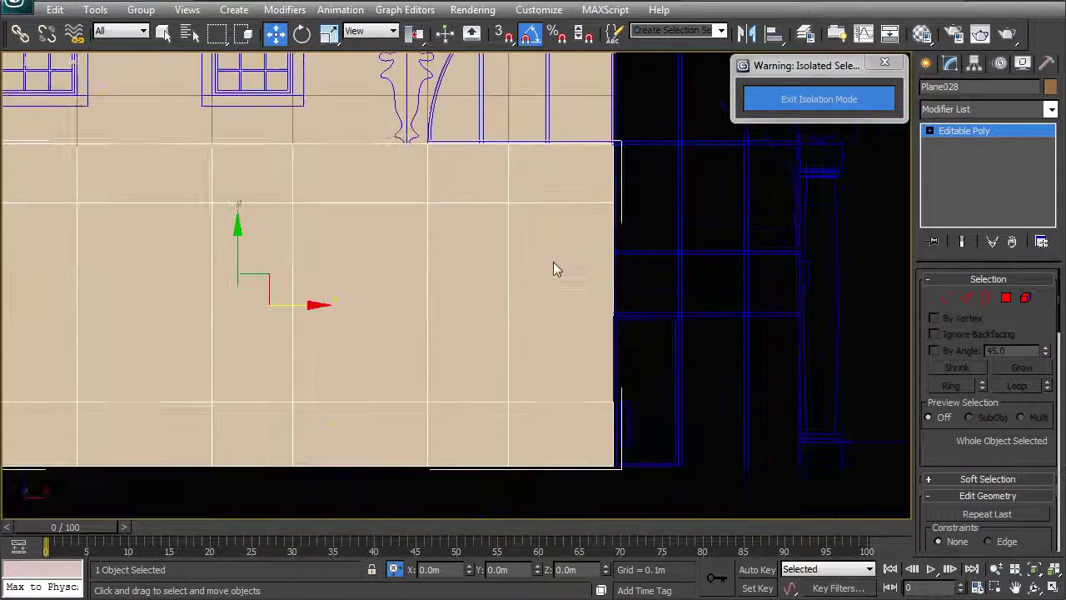
pyautogui.click(1006, 298)
pyautogui.moveTo(650, 472); pyautogui.dragTo(468, 159)
pyautogui.scroll(-10, 1032, 399)
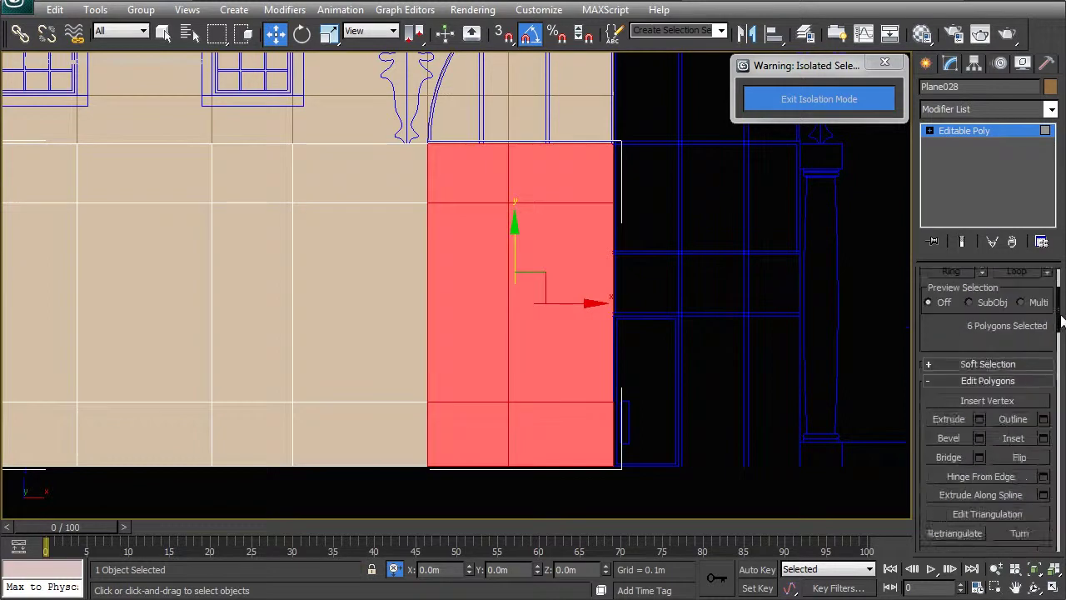
pyautogui.click(1014, 378)
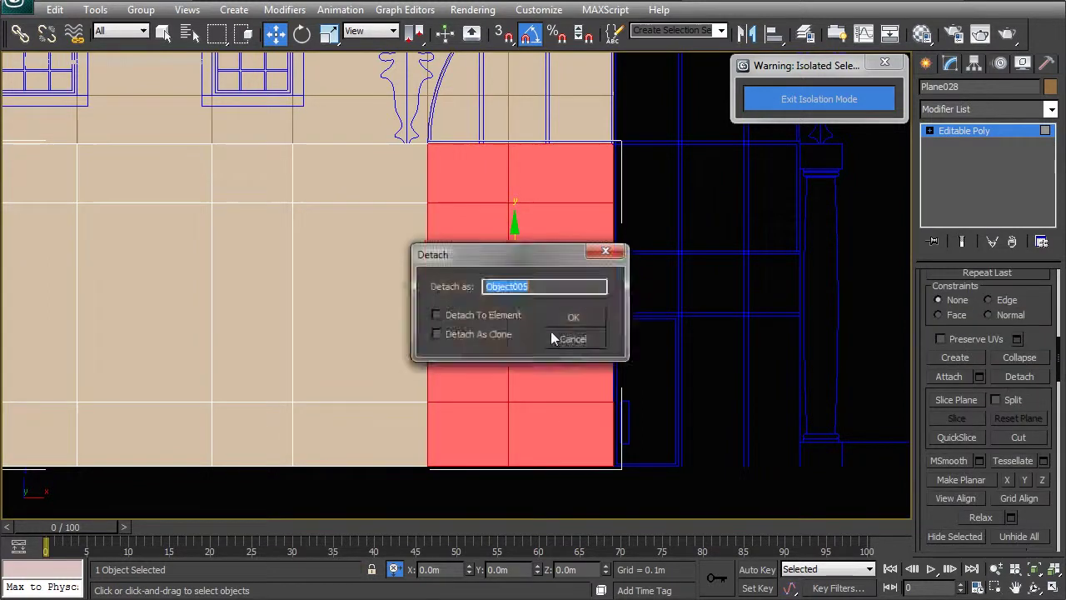
pyautogui.click(554, 312)
pyautogui.rightClick(556, 300)
pyautogui.click(536, 280)
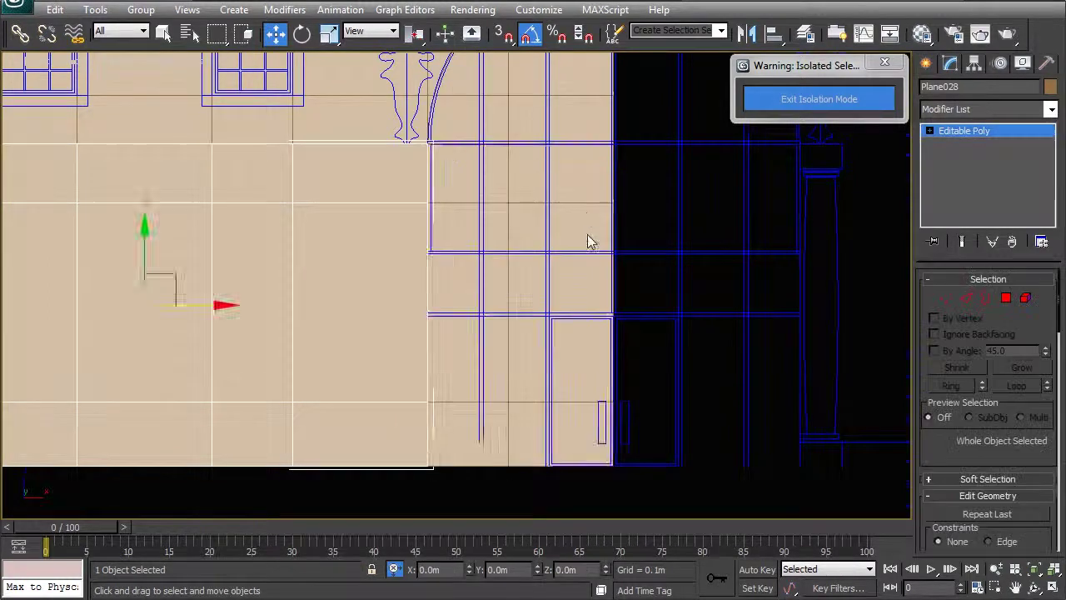
# - Attach the quarter-circle arch piece to Object005 so the half entrance is a single object
pyautogui.moveTo(587, 227); pyautogui.dragTo(548, 374, button='middle')
pyautogui.keyDown('ctrl'); pyautogui.click(547, 253); pyautogui.keyUp('ctrl')
pyautogui.scroll(-4, 547, 313)
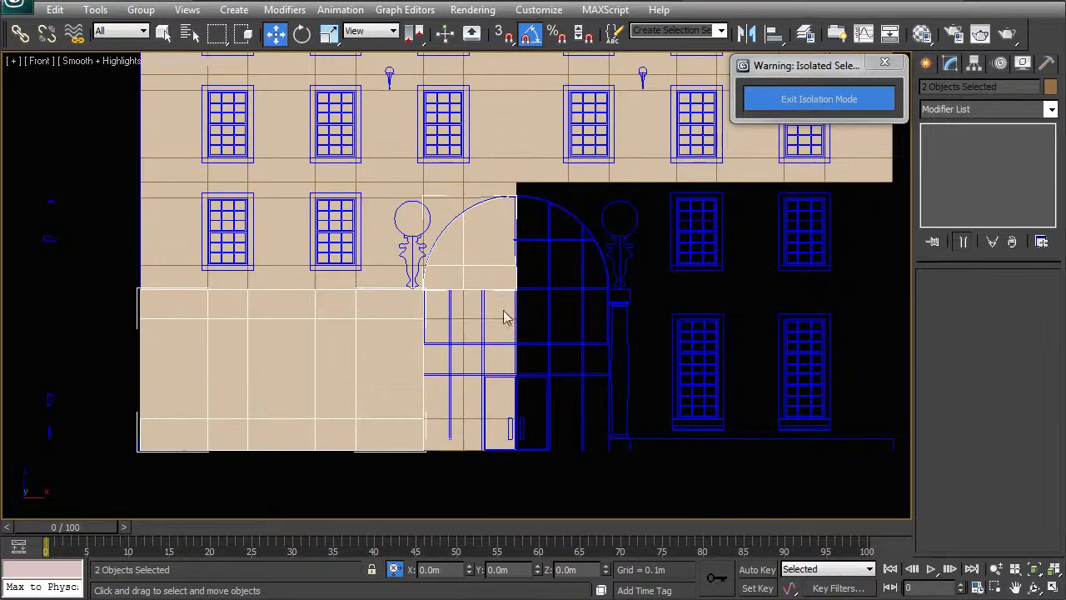
pyautogui.click(508, 324)
pyautogui.scroll(5, 500, 275)
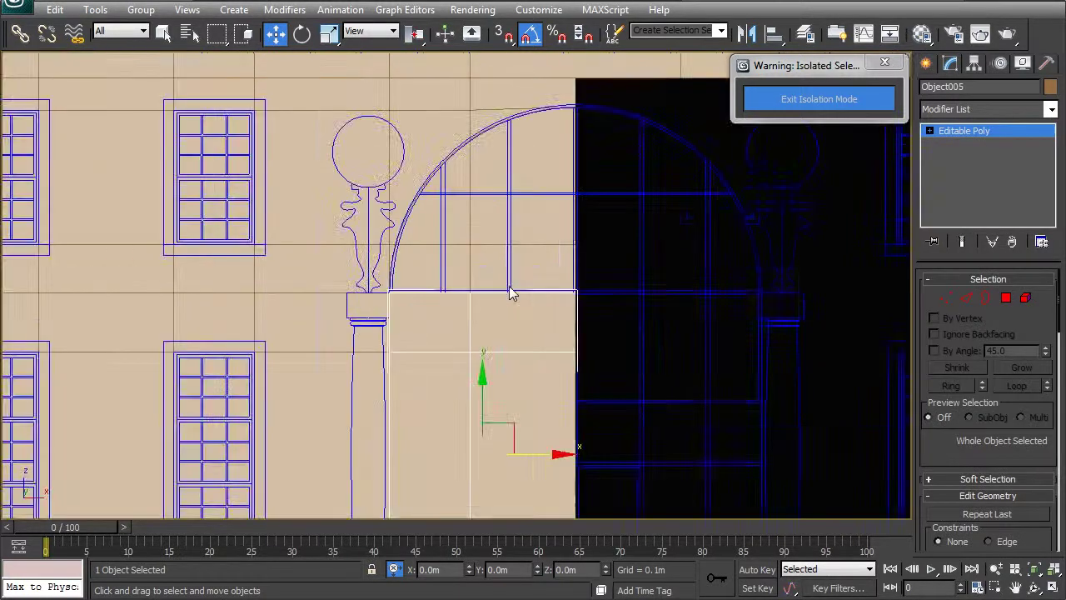
pyautogui.rightClick(552, 304)
pyautogui.click(587, 229)
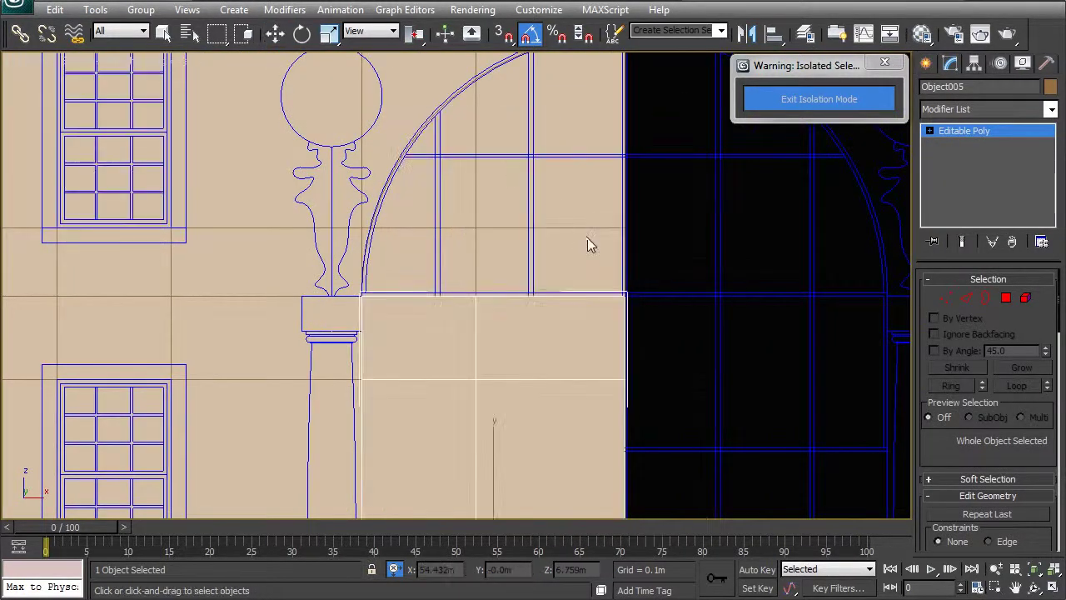
pyautogui.scroll(-5, 550, 300)
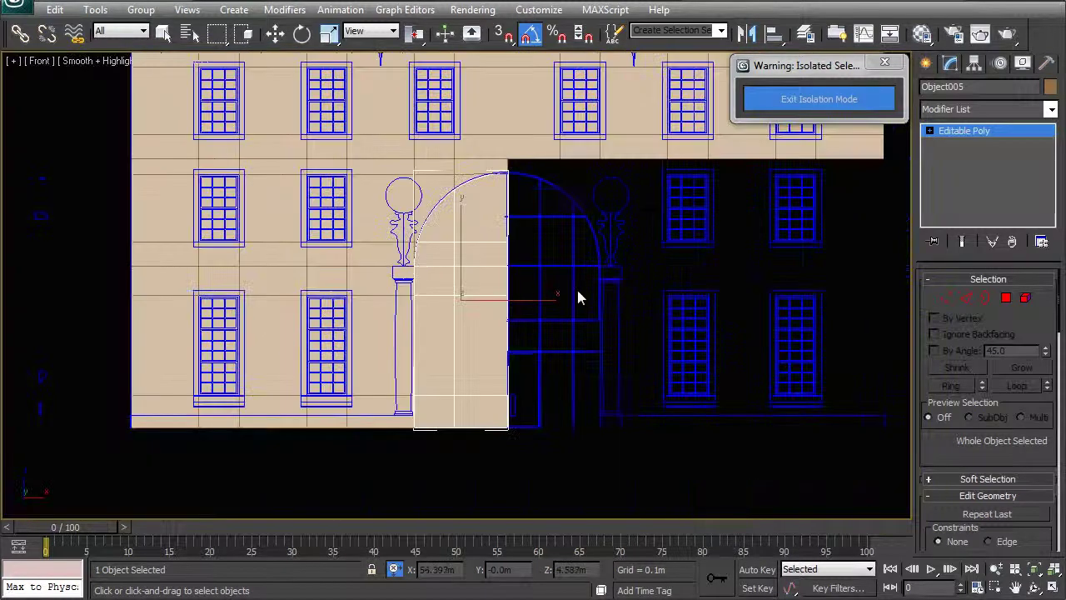
pyautogui.press('w')
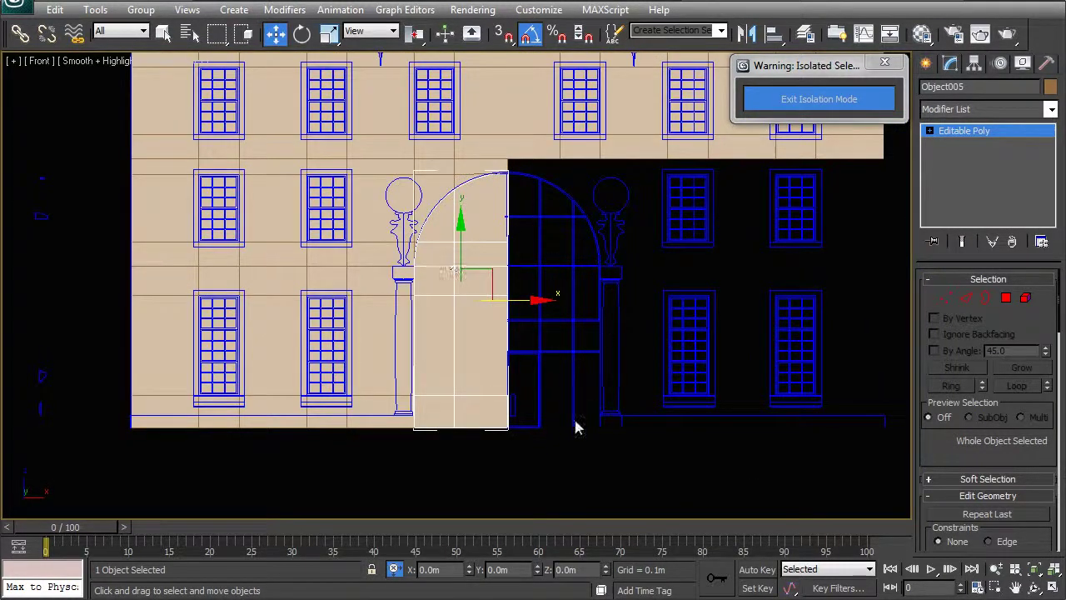
# - Weld the overlapping vertices of Object005 along the arch's springing line
pyautogui.scroll(2, 516, 333)
pyautogui.moveTo(508, 327); pyautogui.dragTo(509, 303, button='middle')
pyautogui.click(945, 297)
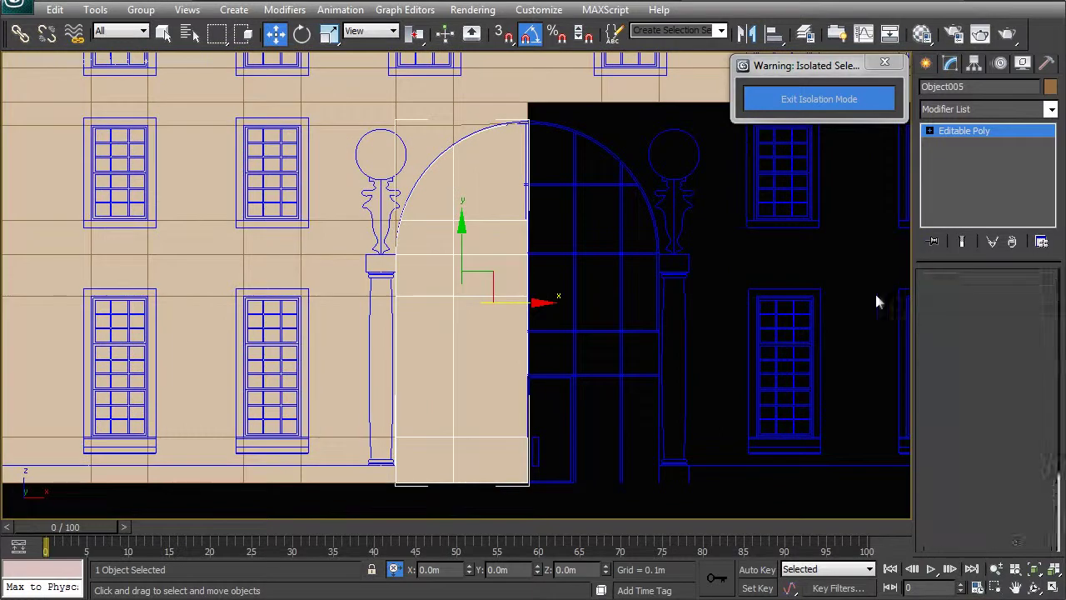
pyautogui.moveTo(561, 264); pyautogui.dragTo(329, 255)
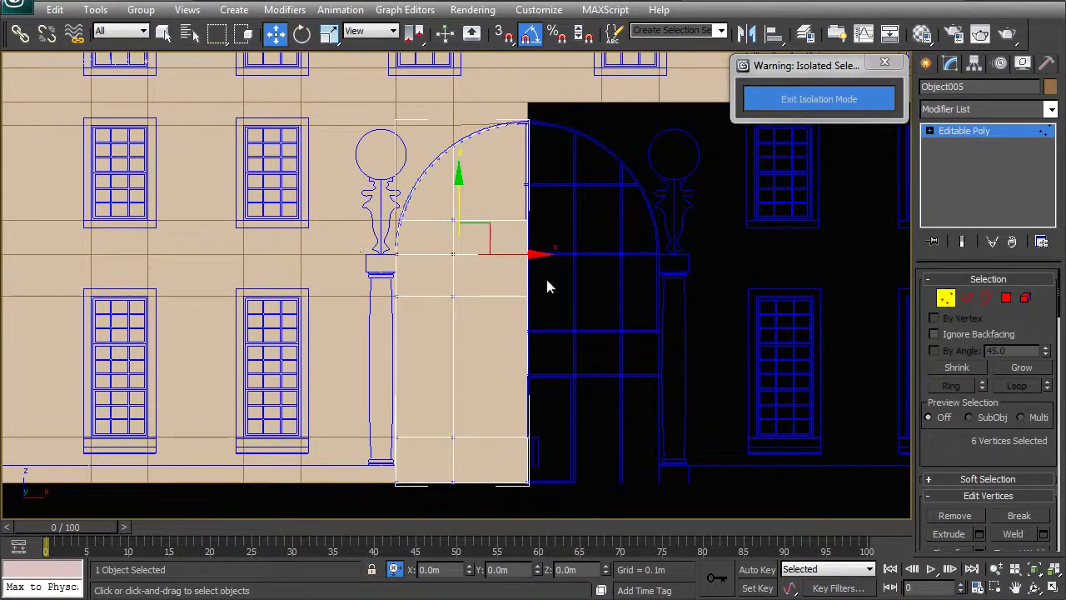
pyautogui.scroll(-3, 1062, 310)
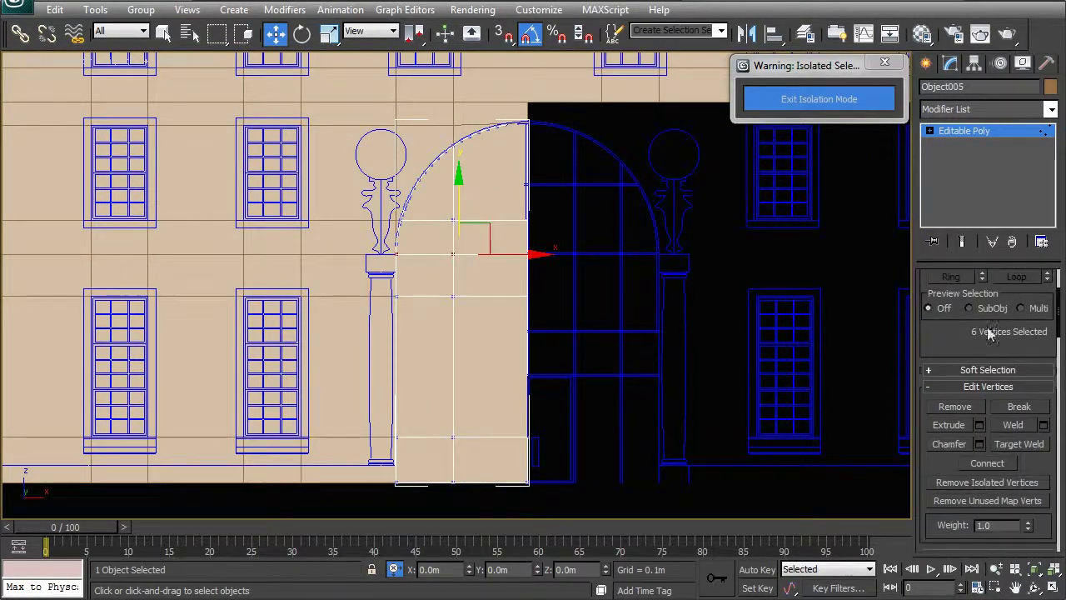
pyautogui.scroll(-3, 1062, 333)
pyautogui.click(1024, 327)
pyautogui.scroll(2, 1059, 327)
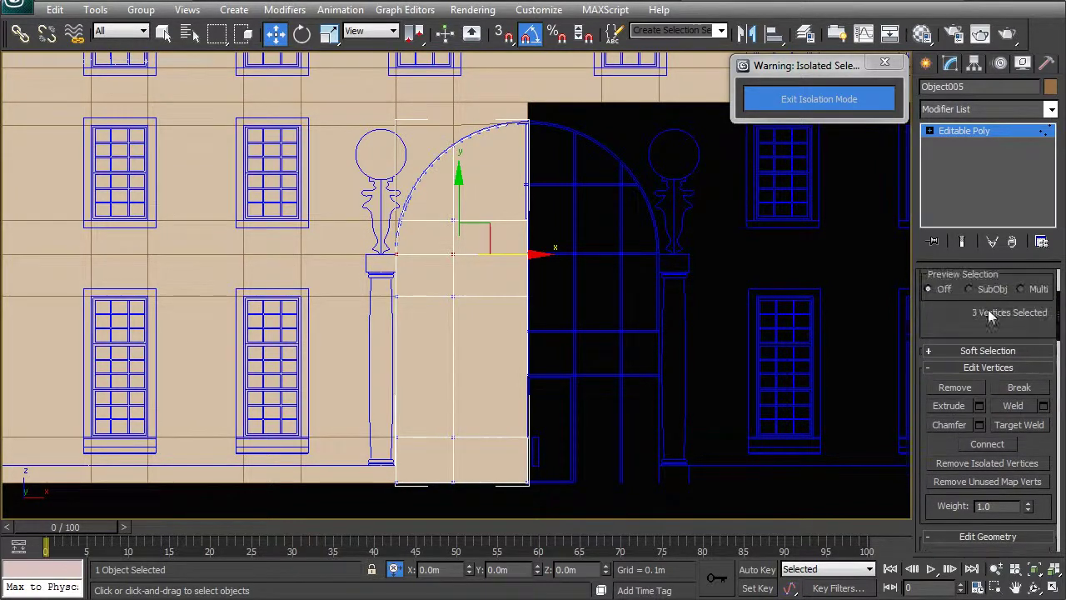
pyautogui.scroll(2, 498, 332)
pyautogui.rightClick(500, 291)
pyautogui.click(469, 273)
# - Raise the lowest interior row of vertices in Object005 to the drawing's horizontal bar above the door
pyautogui.moveTo(502, 347); pyautogui.dragTo(646, 271, button='middle')
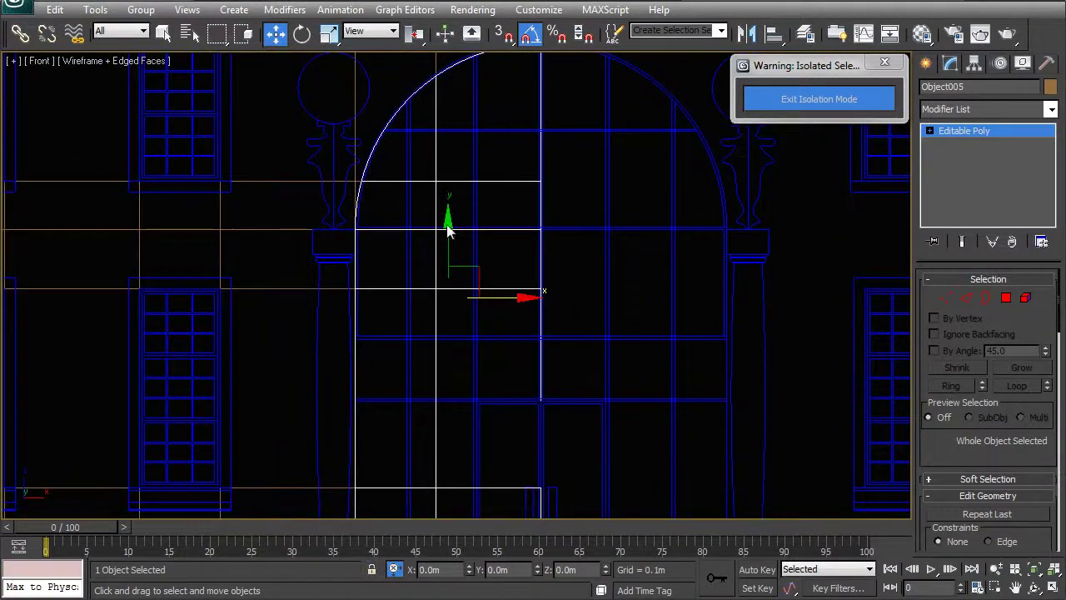
pyautogui.moveTo(447, 226); pyautogui.dragTo(441, 295, button='middle')
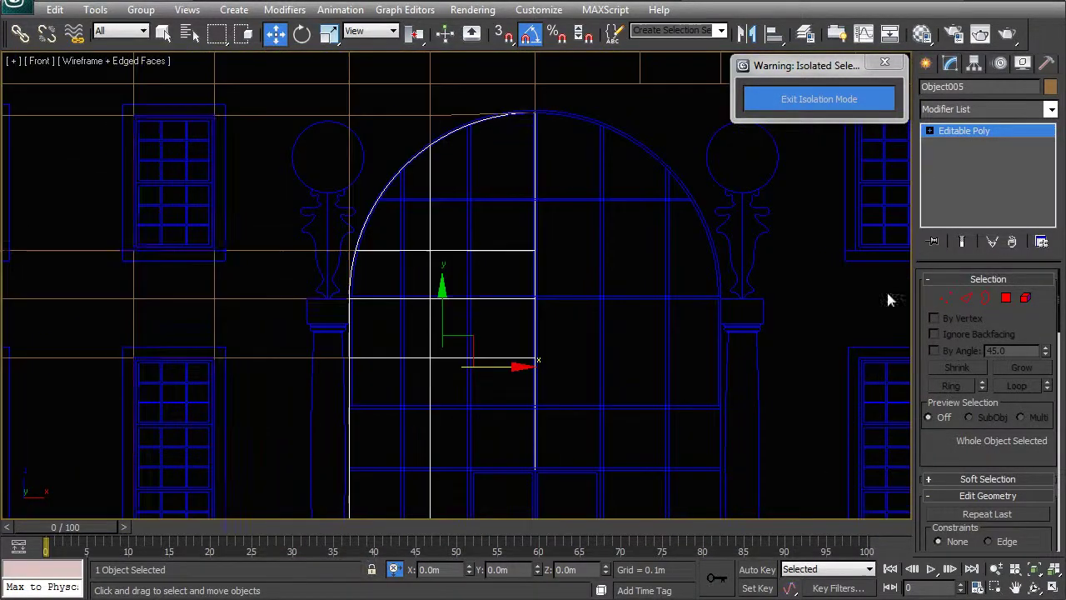
pyautogui.click(945, 297)
pyautogui.moveTo(497, 405); pyautogui.dragTo(568, 327, button='middle')
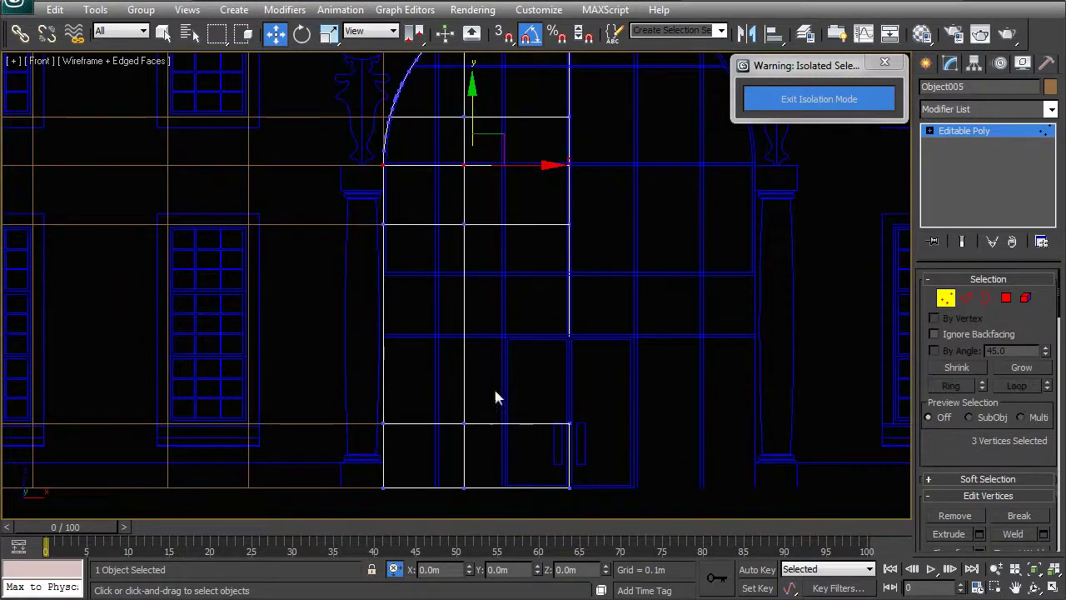
pyautogui.moveTo(602, 422); pyautogui.dragTo(358, 440)
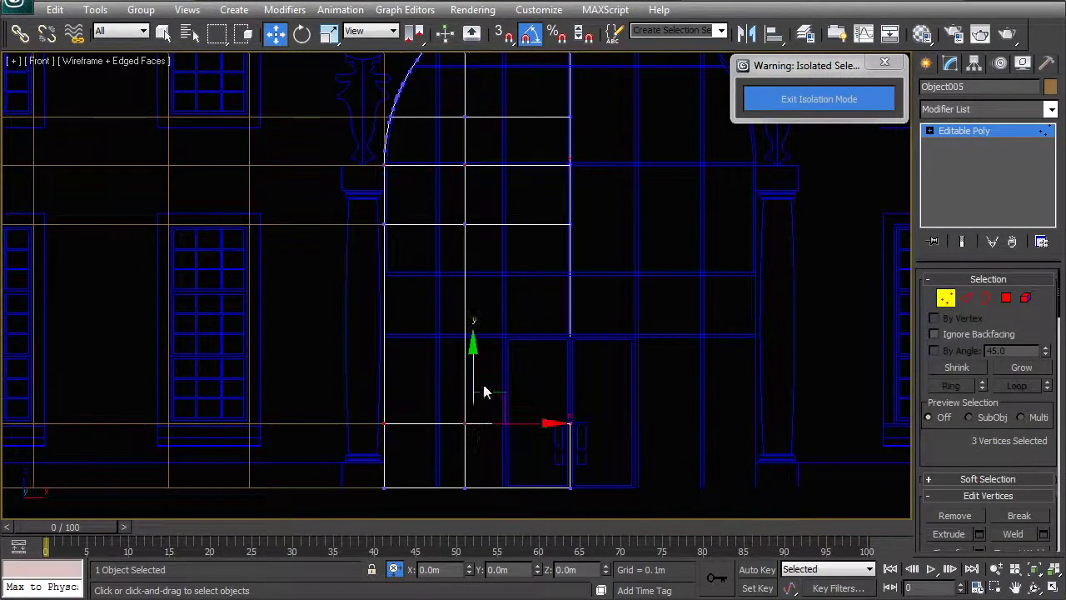
pyautogui.scroll(3, 488, 398)
pyautogui.moveTo(502, 430); pyautogui.dragTo(501, 256)
pyautogui.moveTo(501, 255); pyautogui.dragTo(501, 327, button='middle')
# - Lower the vertex row just below the springing line by about 0.925 m onto the drawing's next horizontal bar
pyautogui.moveTo(704, 210); pyautogui.dragTo(697, 278, button='middle')
pyautogui.moveTo(728, 276); pyautogui.dragTo(171, 219)
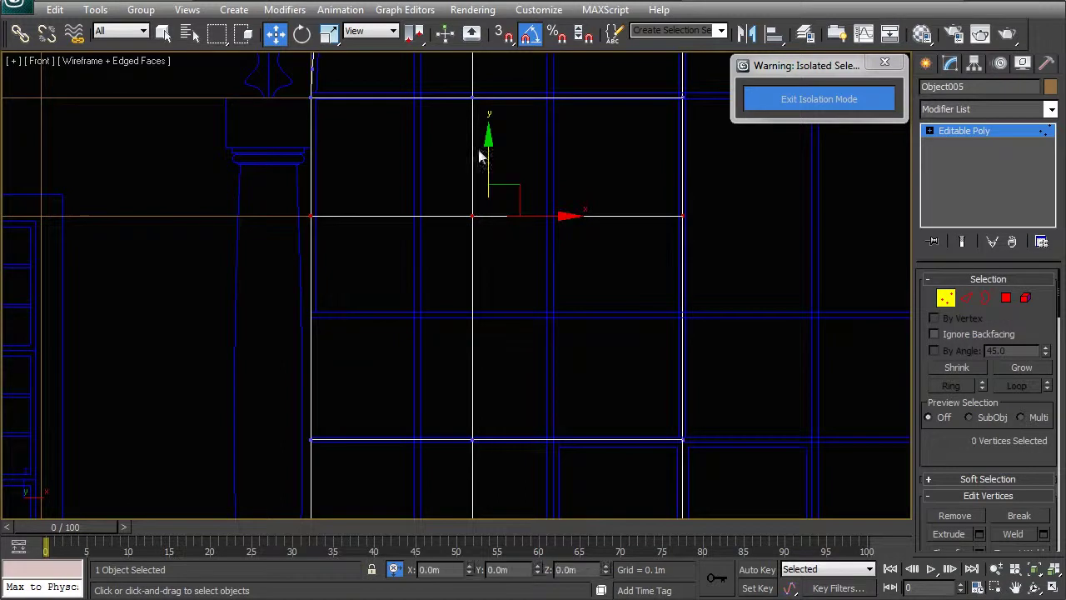
pyautogui.moveTo(489, 161); pyautogui.dragTo(504, 249)
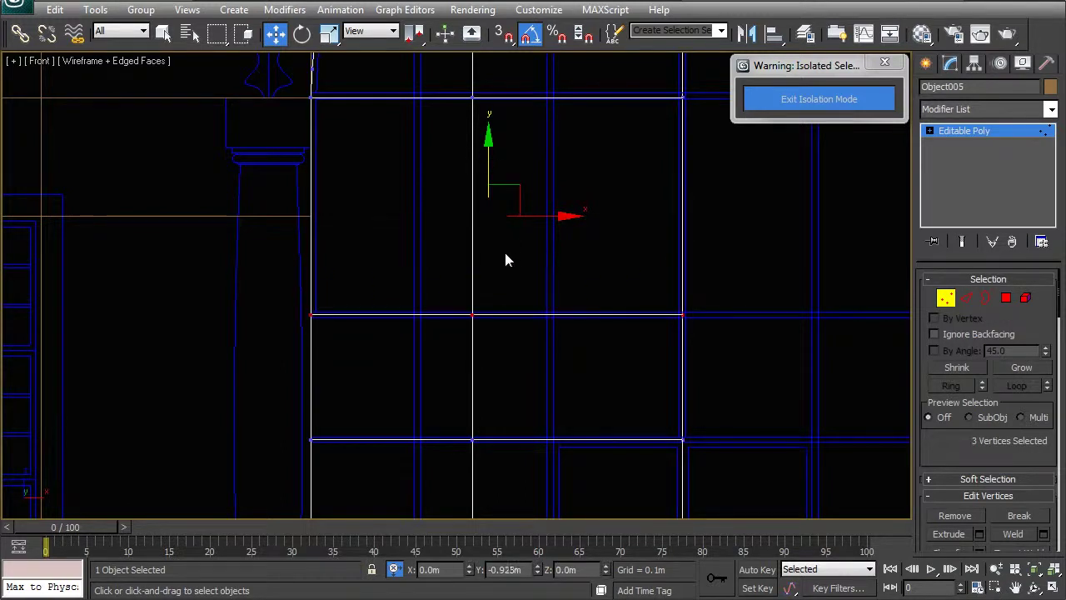
pyautogui.moveTo(488, 358); pyautogui.dragTo(398, 332, button='middle')
# - Connect the arch segment, the middle vertical edge and the centre-line edge with new edges near the drawing's upper horizontal bar
pyautogui.moveTo(473, 349); pyautogui.dragTo(444, 434, button='middle')
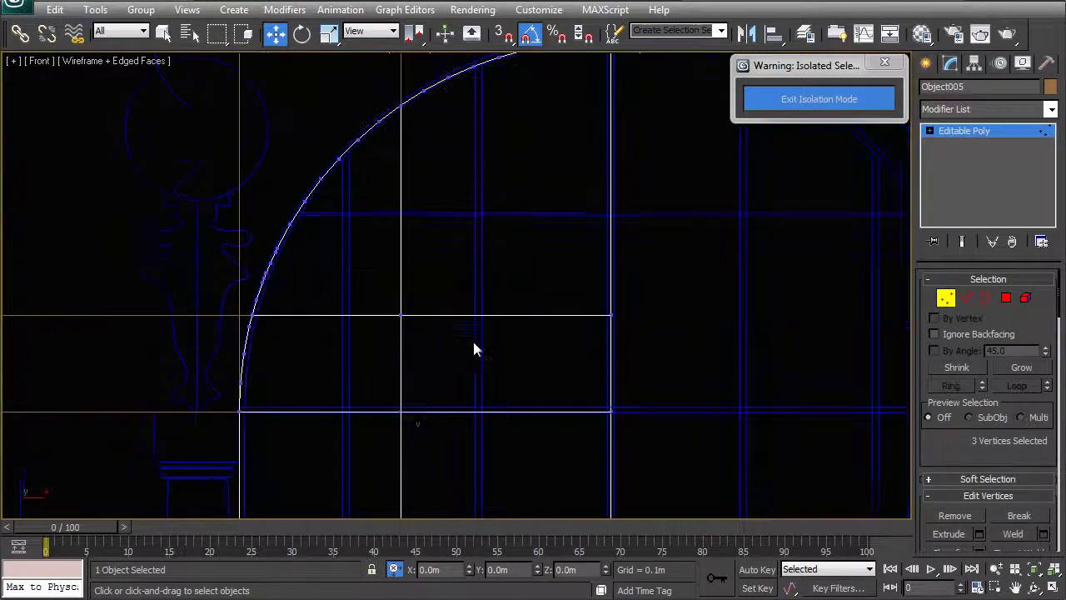
pyautogui.scroll(2, 375, 316)
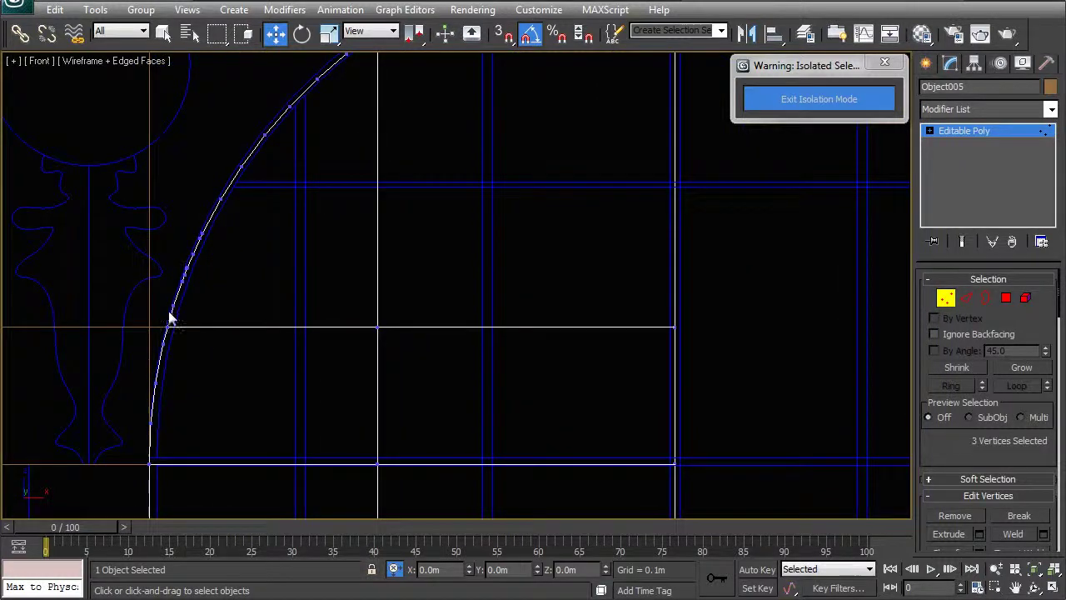
pyautogui.moveTo(447, 276); pyautogui.dragTo(425, 327, button='middle')
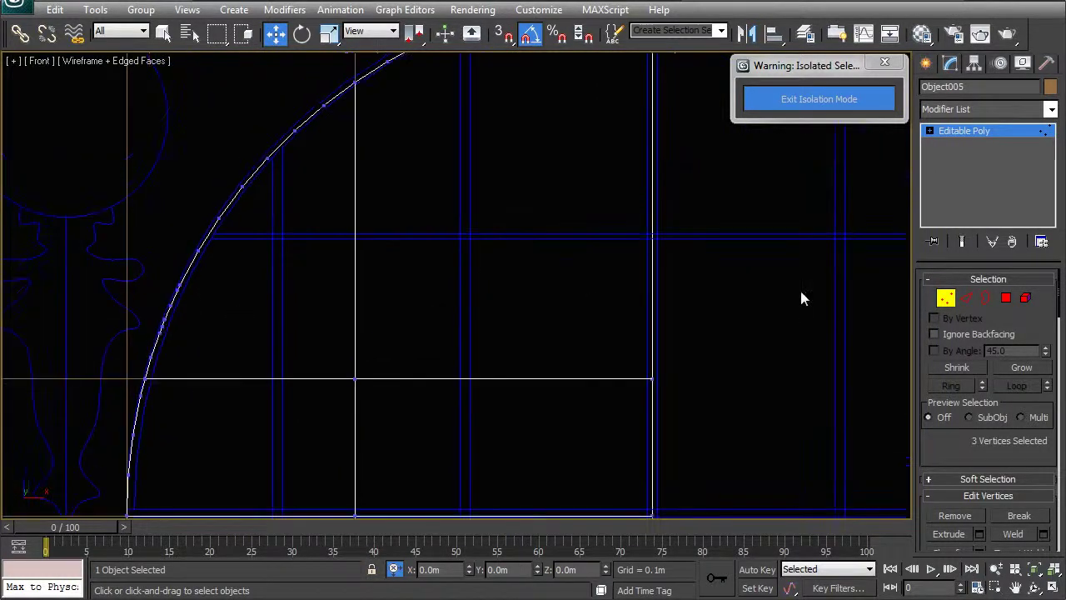
pyautogui.click(962, 297)
pyautogui.keyDown('ctrl'); pyautogui.click(356, 267); pyautogui.keyUp('ctrl')
pyautogui.rightClick(209, 240)
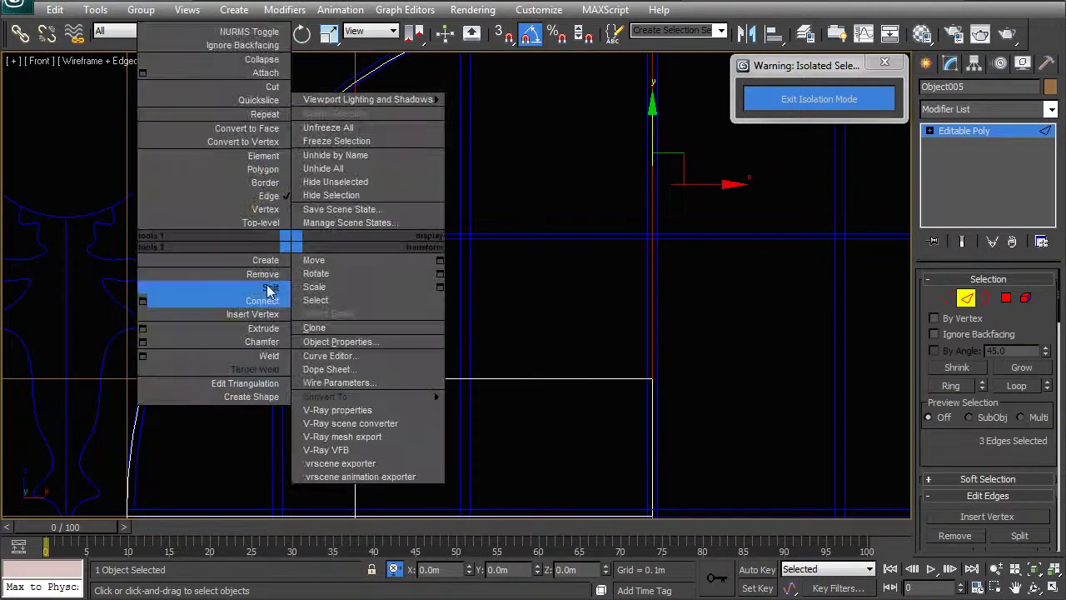
pyautogui.click(188, 302)
pyautogui.click(385, 326)
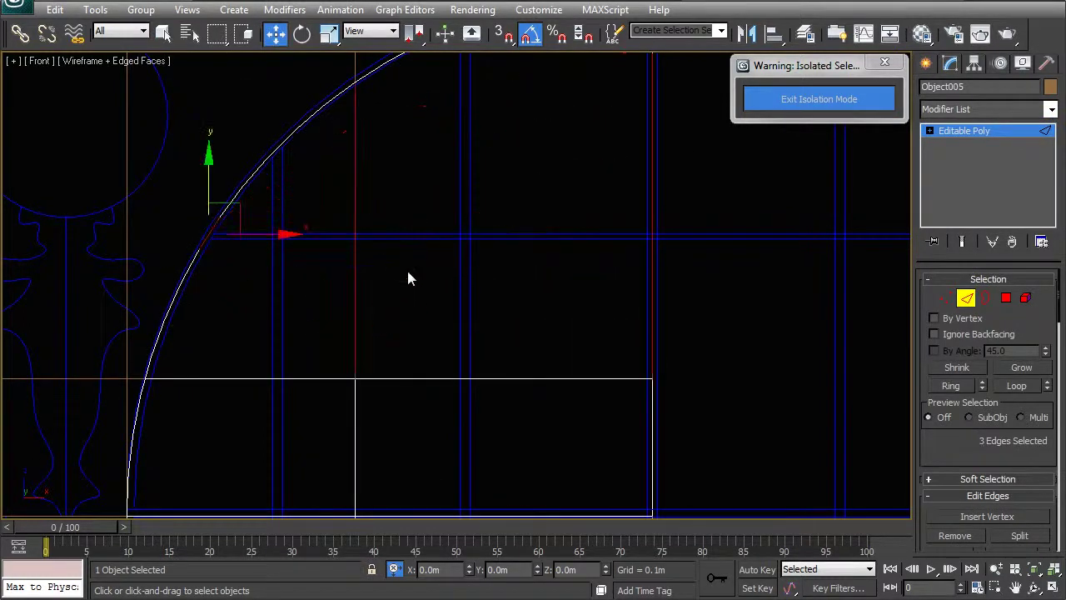
pyautogui.rightClick(407, 258)
pyautogui.click(261, 318)
pyautogui.moveTo(468, 294); pyautogui.dragTo(468, 317)
pyautogui.click(465, 366)
# - Select the new vertex on the arch curve and switch the coordinate entry to absolute values
pyautogui.keyDown('ctrl'); pyautogui.click(947, 298); pyautogui.keyUp('ctrl')
pyautogui.moveTo(328, 208); pyautogui.dragTo(368, 244)
pyautogui.moveTo(232, 241); pyautogui.dragTo(405, 286, button='middle')
pyautogui.scroll(2, 398, 288)
pyautogui.moveTo(332, 256); pyautogui.dragTo(367, 295)
pyautogui.click(394, 571)
pyautogui.press('Return')
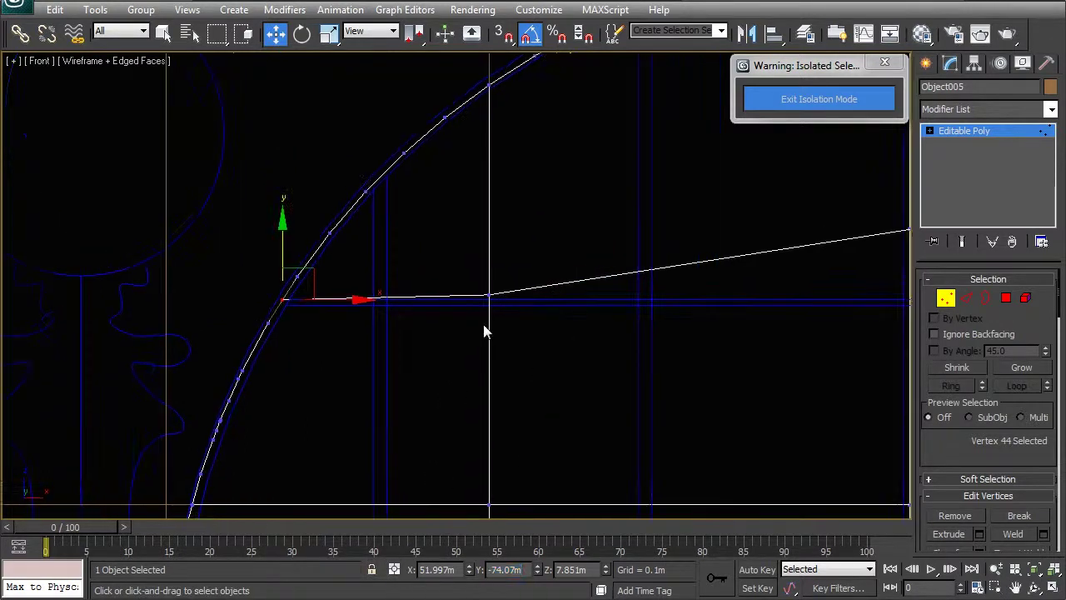
# - Copy the Z coordinate of the new vertex on the arch curve, 7.851 m, for reuse on its neighbours
pyautogui.click(518, 573)
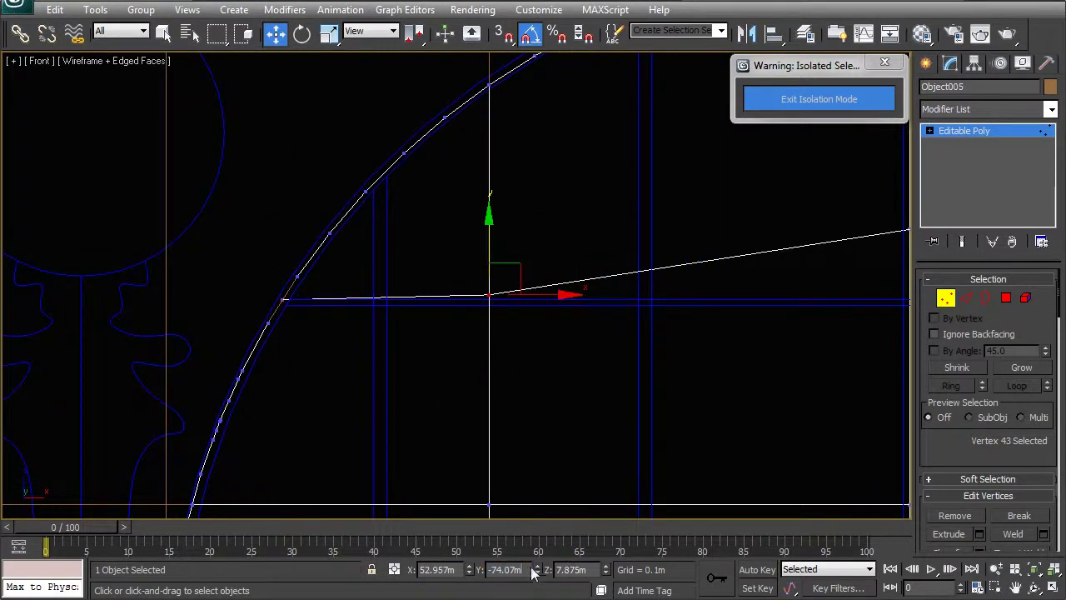
pyautogui.scroll(-2, 495, 264)
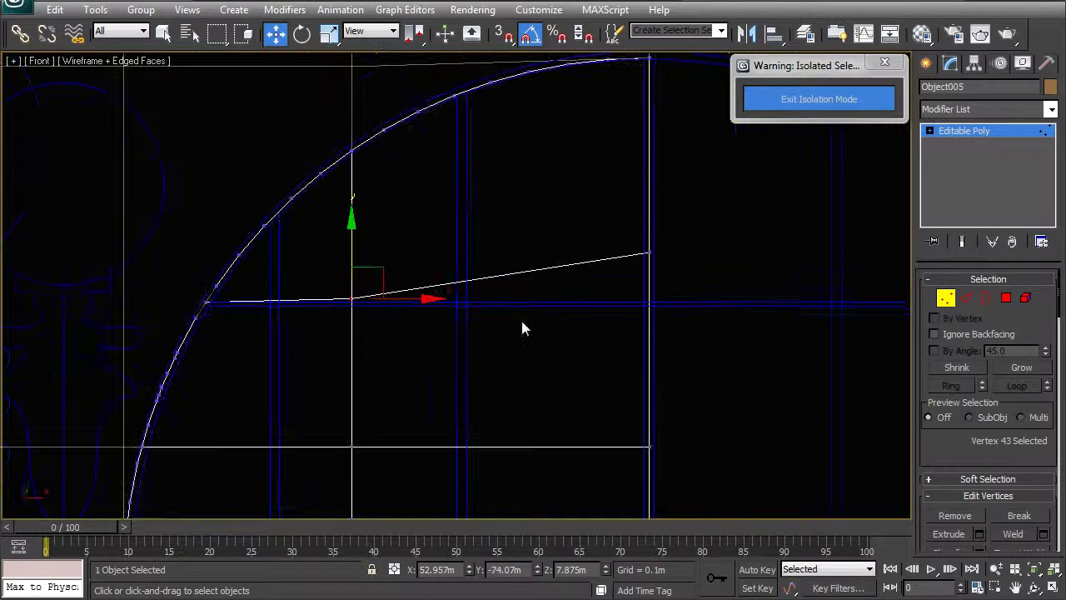
pyautogui.moveTo(512, 321); pyautogui.dragTo(495, 320, button='middle')
pyautogui.click(588, 572)
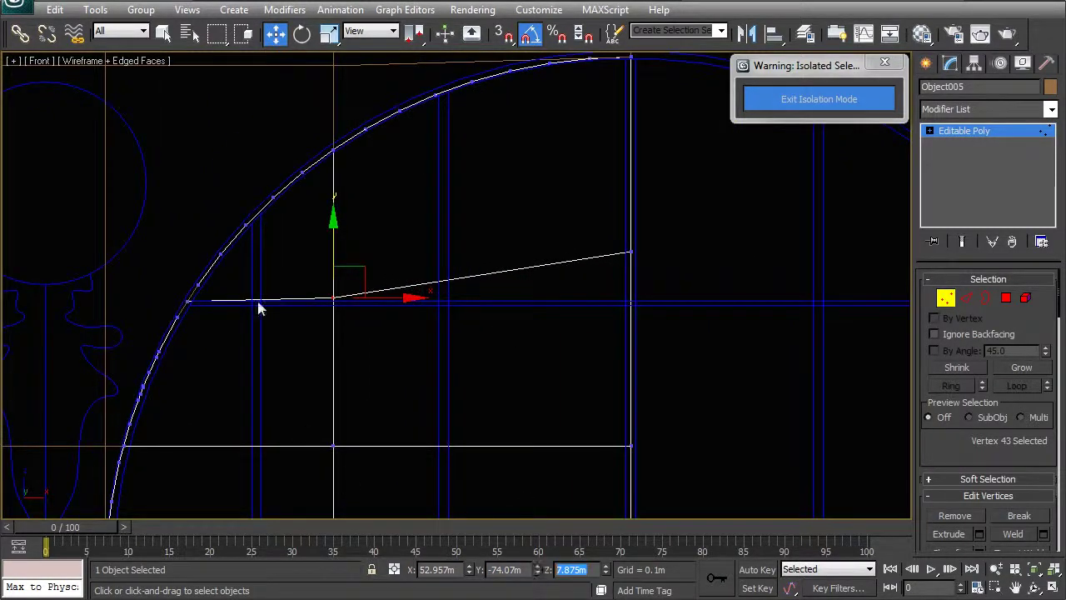
pyautogui.click(188, 302)
pyautogui.moveTo(291, 447); pyautogui.dragTo(345, 452, button='middle')
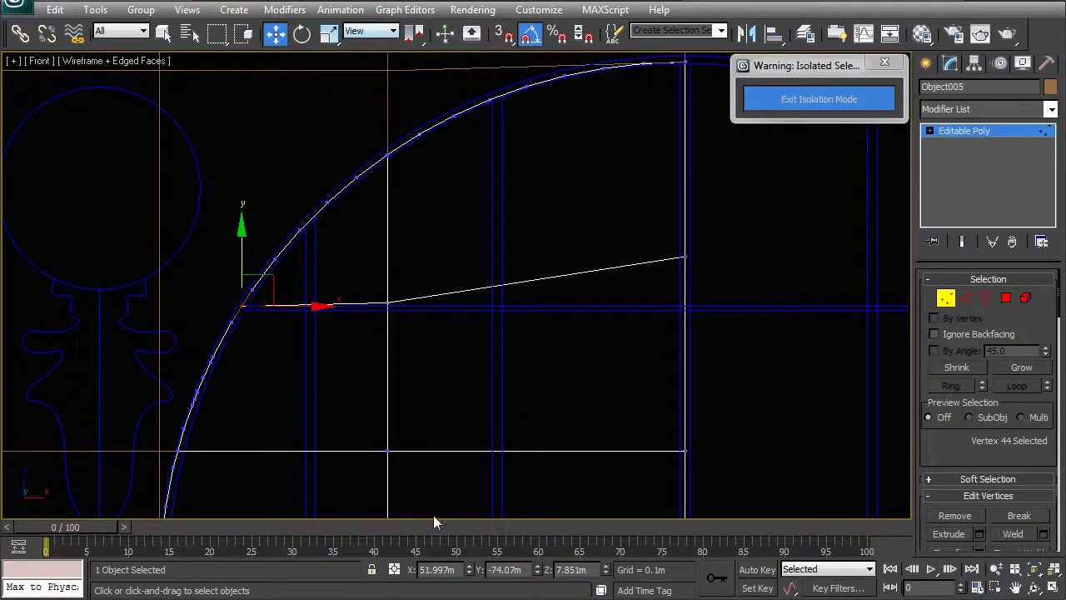
pyautogui.scroll(4, 369, 342)
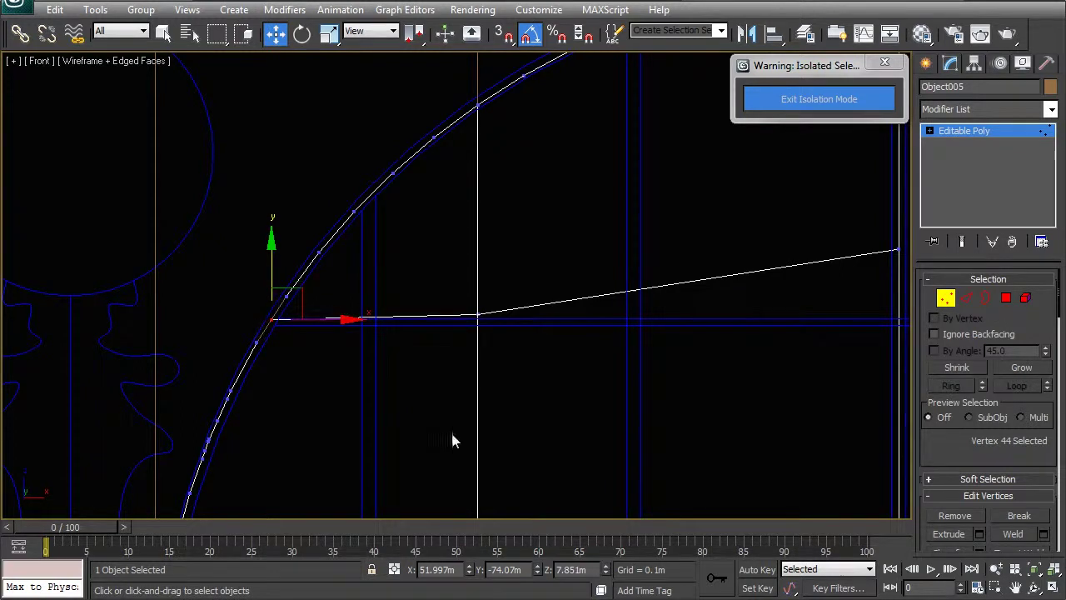
pyautogui.moveTo(587, 571); pyautogui.dragTo(507, 564)
pyautogui.hotkey('ctrl', 'c')
# - Set the Z coordinate of the new middle and centre-line vertices to 7.851 m to level the connected edges
pyautogui.click(478, 315)
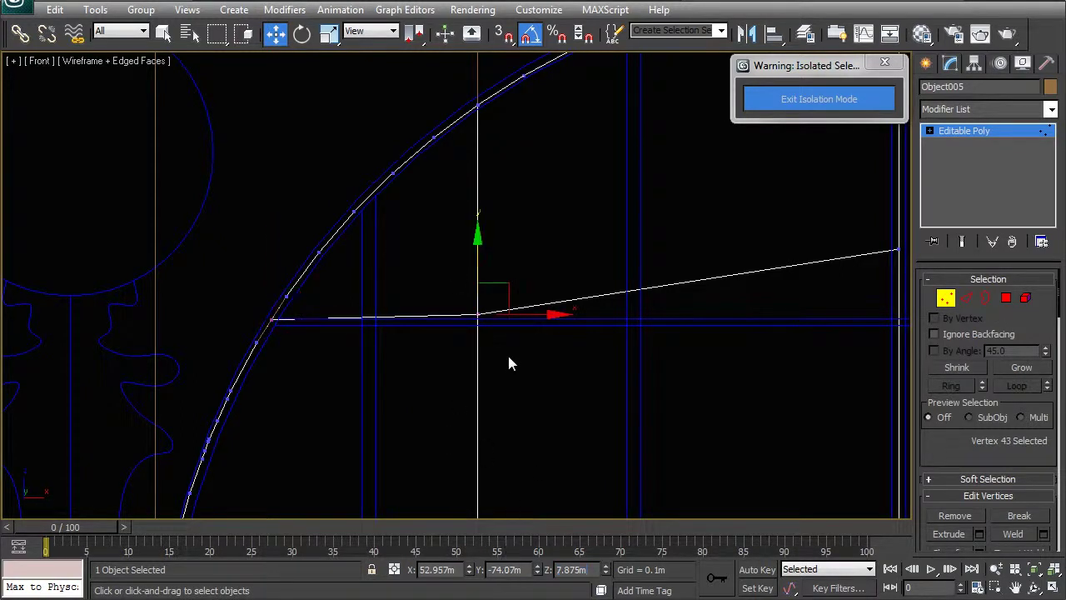
pyautogui.doubleClick(584, 568)
pyautogui.hotkey('ctrl', 'v')
pyautogui.press('Return')
pyautogui.moveTo(741, 350); pyautogui.dragTo(527, 354, button='middle')
pyautogui.click(683, 253)
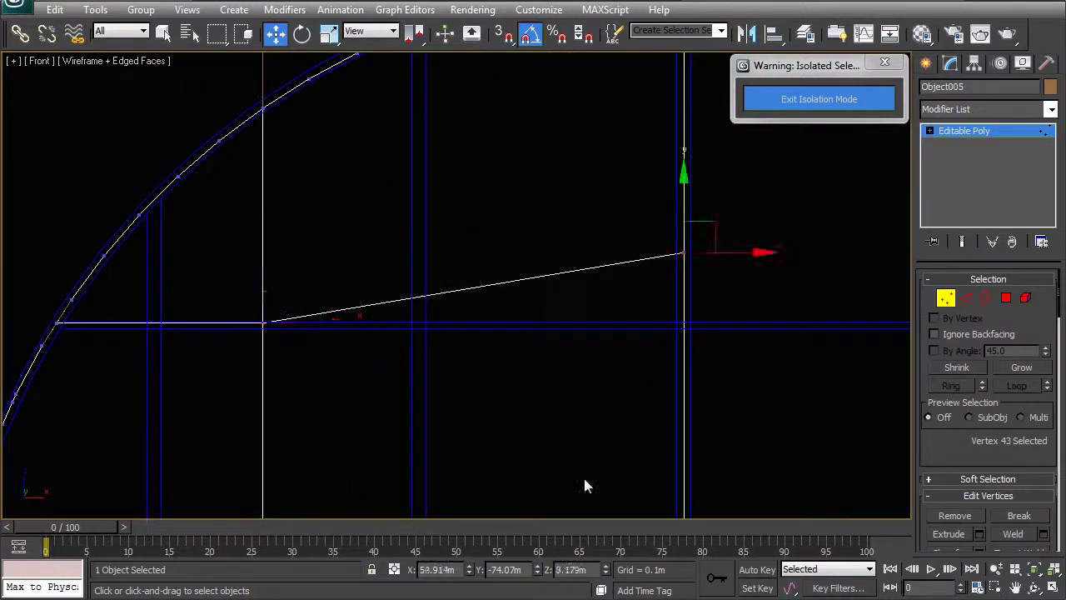
pyautogui.moveTo(588, 571); pyautogui.dragTo(495, 575)
pyautogui.hotkey('ctrl', 'v')
pyautogui.press('Return')
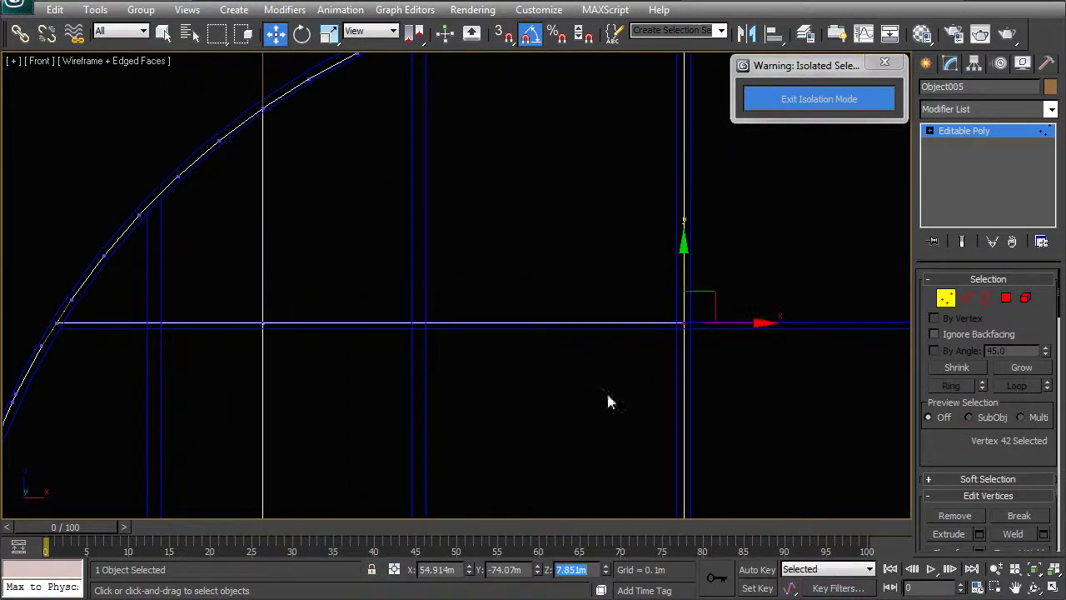
pyautogui.moveTo(395, 327); pyautogui.dragTo(438, 325, button='middle')
pyautogui.rightClick(438, 325)
pyautogui.click(404, 300)
pyautogui.scroll(-6, 449, 316)
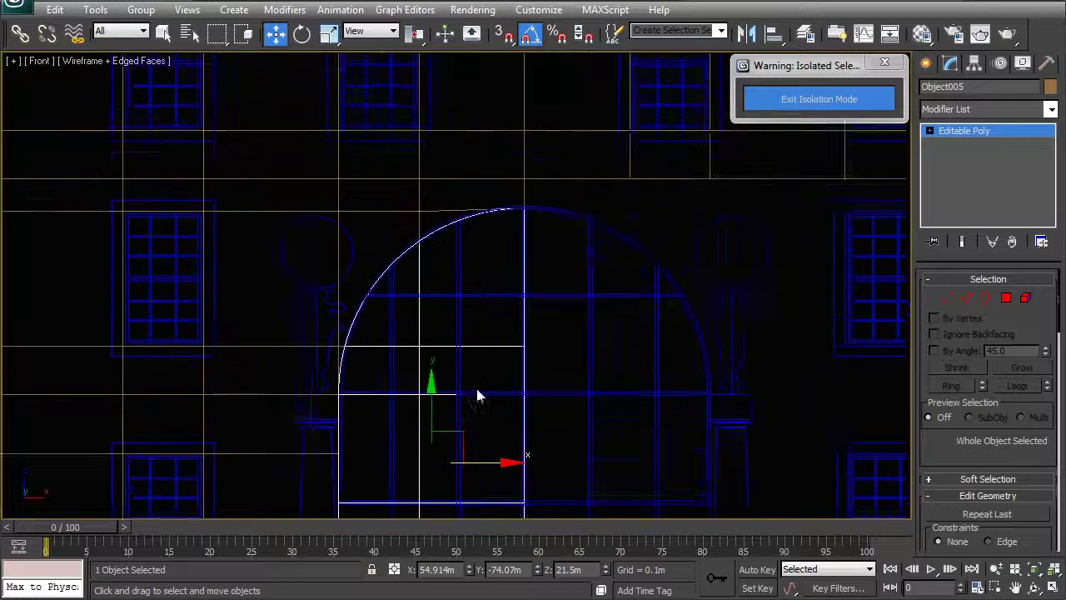
# - Move the five middle vertical edges below the upper bar sideways onto the drawing's outermost mullion in the left half
pyautogui.click(966, 297)
pyautogui.scroll(-3, 491, 305)
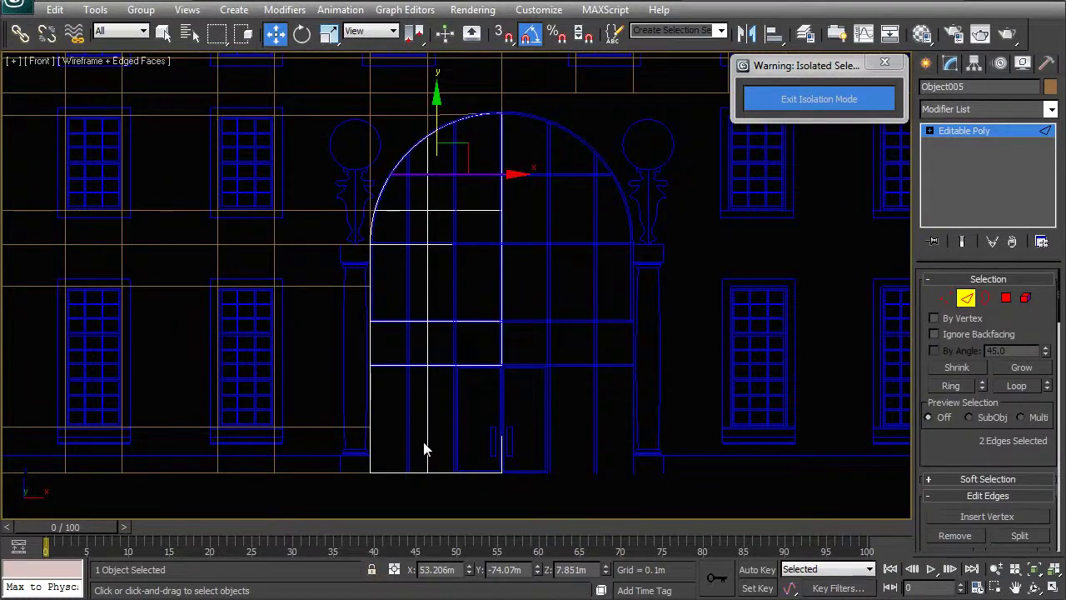
pyautogui.click(425, 430)
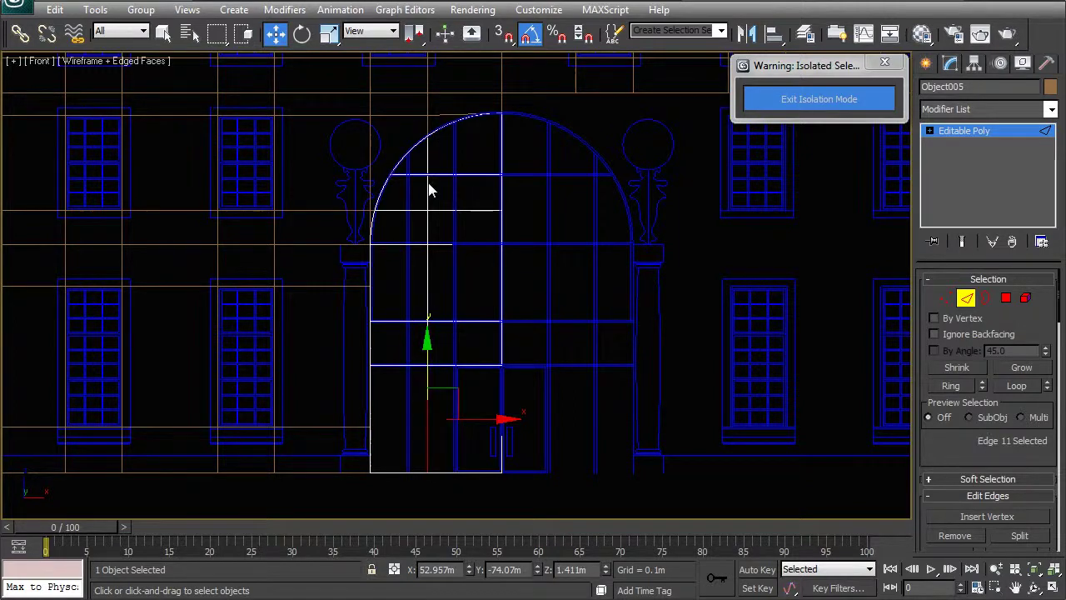
pyautogui.keyDown('ctrl'); pyautogui.click(428, 187); pyautogui.keyUp('ctrl')
pyautogui.keyDown('ctrl'); pyautogui.click(428, 225); pyautogui.keyUp('ctrl')
pyautogui.keyDown('ctrl'); pyautogui.click(429, 273); pyautogui.keyUp('ctrl')
pyautogui.keyDown('ctrl'); pyautogui.click(429, 347); pyautogui.keyUp('ctrl')
pyautogui.moveTo(437, 274); pyautogui.dragTo(440, 348, button='middle')
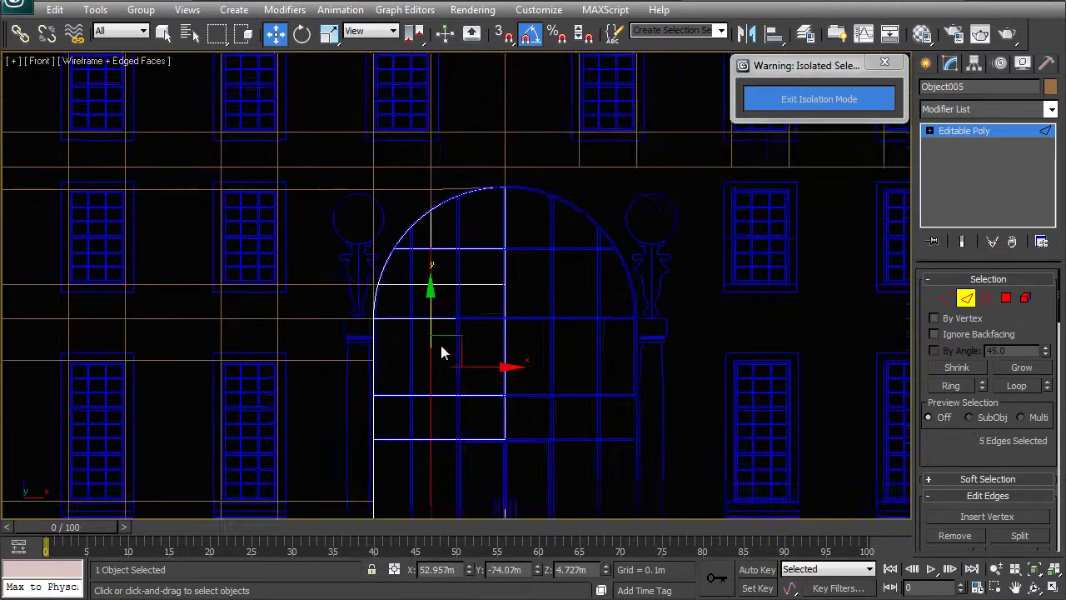
pyautogui.scroll(3, 441, 355)
pyautogui.scroll(2, 469, 170)
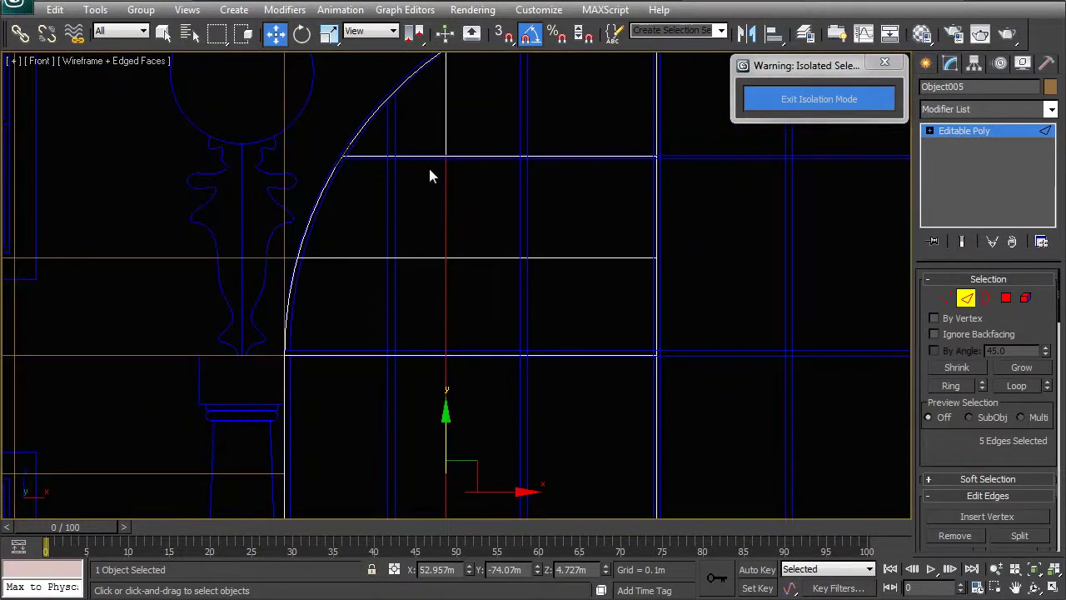
pyautogui.scroll(-2, 390, 281)
pyautogui.moveTo(441, 288); pyautogui.dragTo(445, 185, button='middle')
pyautogui.moveTo(519, 386); pyautogui.dragTo(428, 302)
# - Connect the arch vertex nearest the outer mullion to the mullion vertex on the upper bar and remove the diagonal edge
pyautogui.scroll(5, 362, 273)
pyautogui.moveTo(363, 268); pyautogui.dragTo(445, 281, button='middle')
pyautogui.click(947, 298)
pyautogui.moveTo(406, 251); pyautogui.dragTo(428, 277, button='middle')
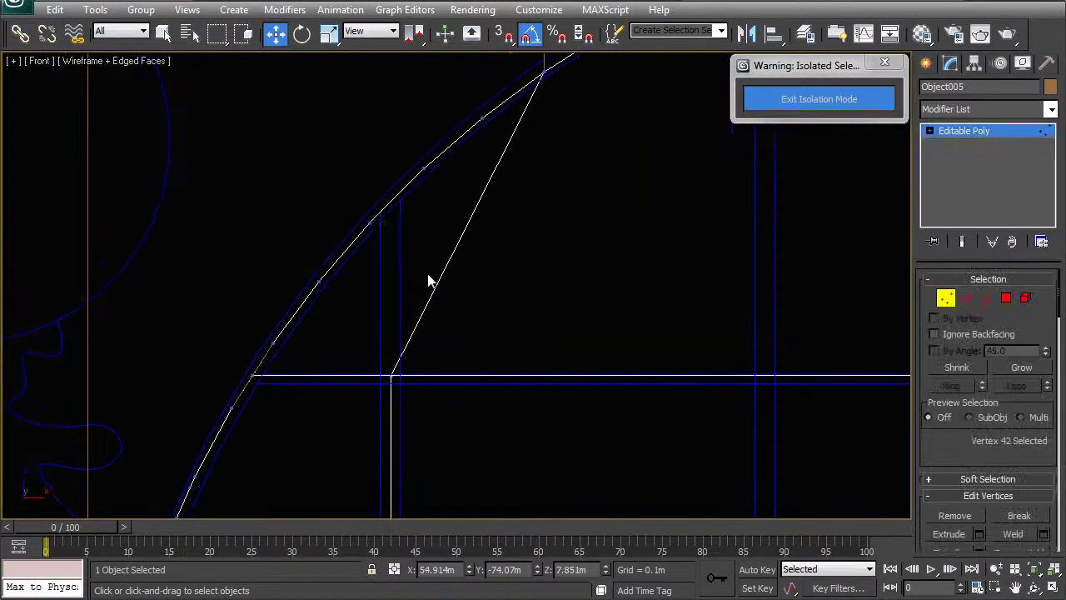
pyautogui.moveTo(360, 203); pyautogui.dragTo(392, 249)
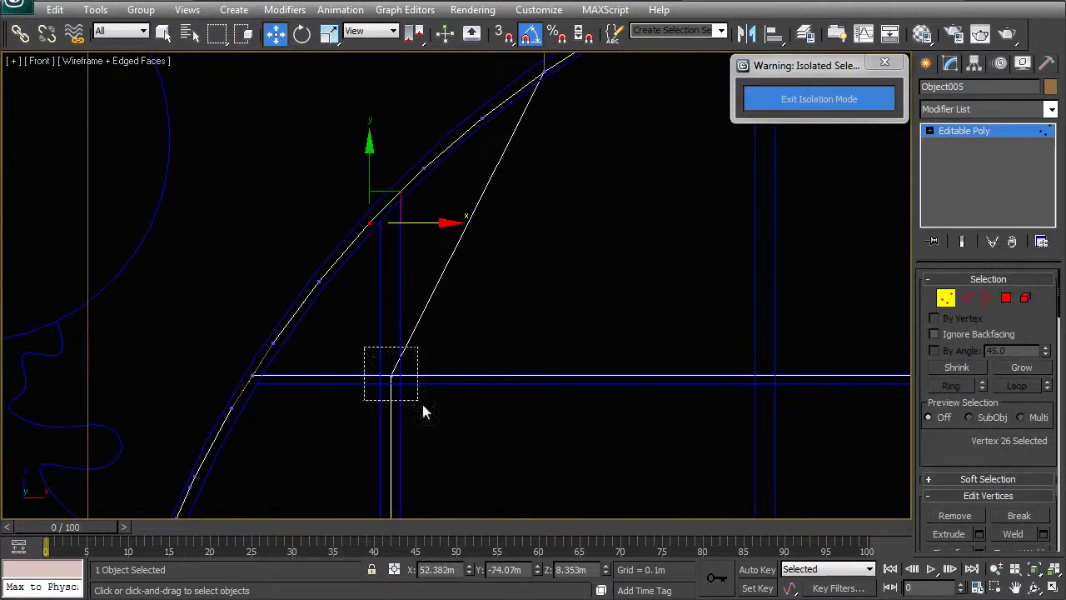
pyautogui.keyDown('ctrl'); pyautogui.moveTo(365, 345); pyautogui.dragTo(424, 395); pyautogui.keyUp('ctrl')
pyautogui.rightClick(438, 346)
pyautogui.click(404, 400)
pyautogui.press('2')
pyautogui.rightClick(442, 277)
pyautogui.click(416, 313)
# - Slide the arch vertex along the curve with the Edge constraint until it lines up with the outer mullion edge
pyautogui.click(947, 298)
pyautogui.click(370, 222)
pyautogui.moveTo(1058, 300); pyautogui.dragTo(1059, 333)
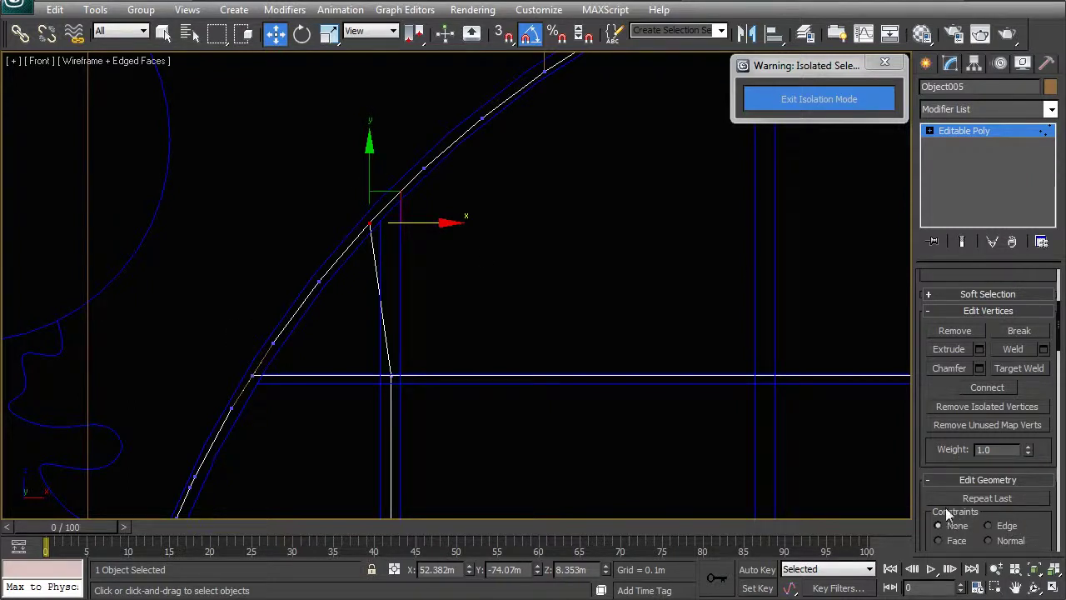
pyautogui.click(988, 525)
pyautogui.moveTo(417, 208); pyautogui.dragTo(431, 200)
pyautogui.click(387, 382)
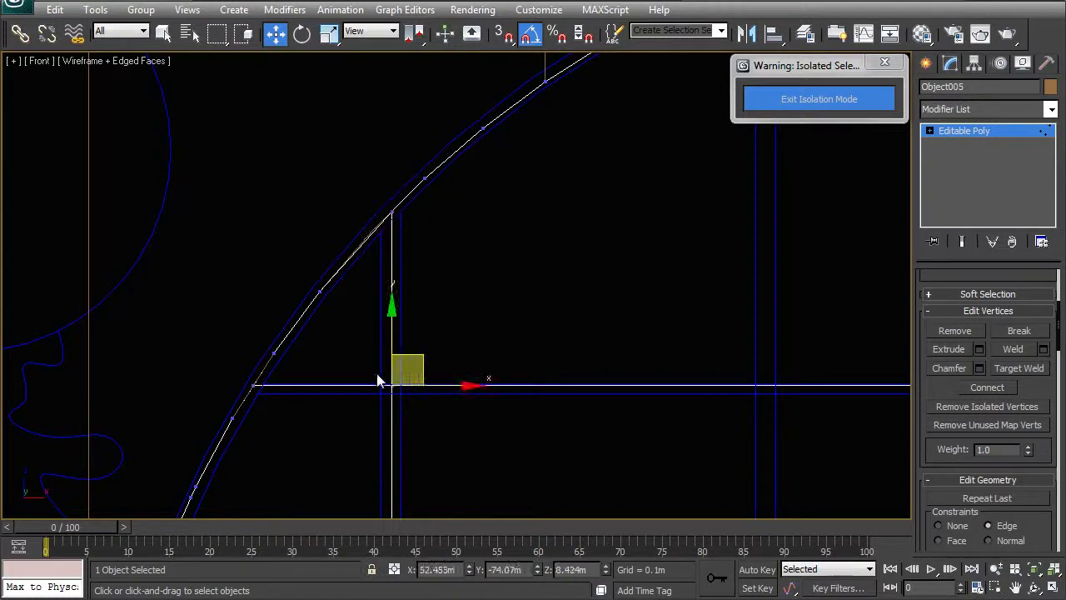
pyautogui.moveTo(694, 331); pyautogui.dragTo(535, 335, button='middle')
pyautogui.scroll(-8, 534, 340)
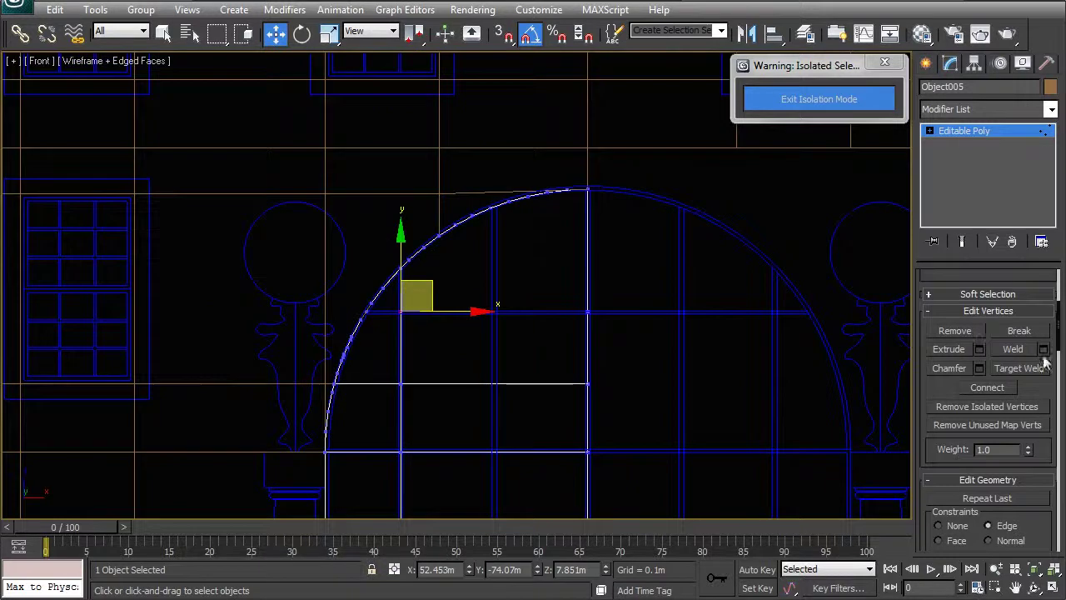
# - Connect the five horizontal edges between the outer mullion and the centre line, from the ground up to the bar inside the arch
pyautogui.moveTo(1059, 332); pyautogui.dragTo(1057, 284)
pyautogui.click(967, 298)
pyautogui.moveTo(507, 421); pyautogui.dragTo(470, 326)
pyautogui.moveTo(540, 340); pyautogui.dragTo(549, 150, button='middle')
pyautogui.keyDown('ctrl'); pyautogui.moveTo(547, 234); pyautogui.dragTo(503, 376); pyautogui.keyUp('ctrl')
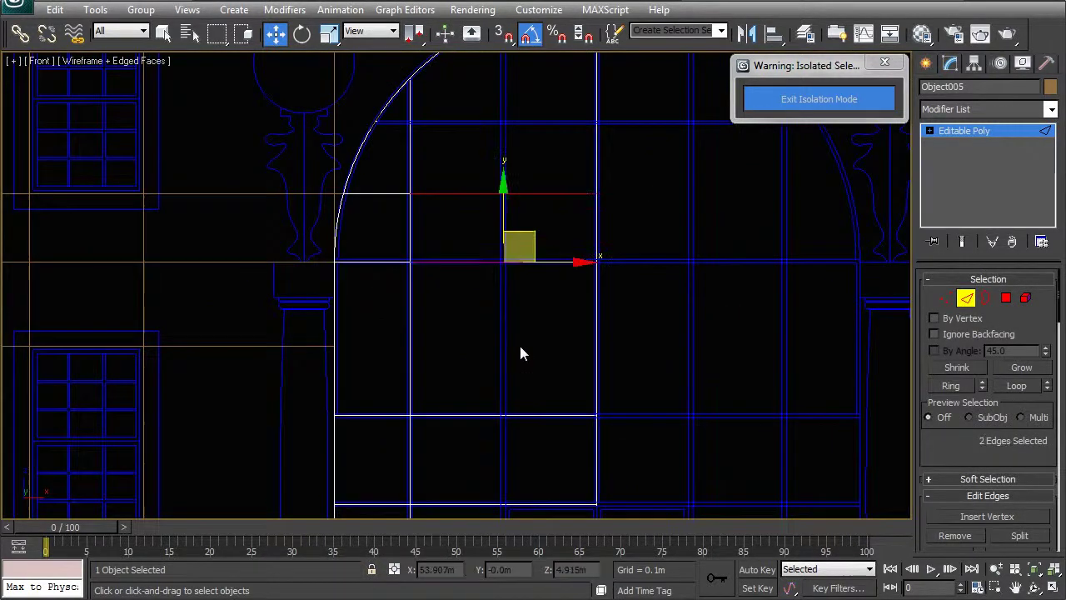
pyautogui.moveTo(506, 278); pyautogui.dragTo(487, 168, button='middle')
pyautogui.keyDown('ctrl'); pyautogui.moveTo(533, 428); pyautogui.dragTo(489, 285); pyautogui.keyUp('ctrl')
pyautogui.moveTo(531, 311); pyautogui.dragTo(543, 76, button='middle')
pyautogui.keyDown('ctrl'); pyautogui.moveTo(535, 397); pyautogui.dragTo(493, 303); pyautogui.keyUp('ctrl')
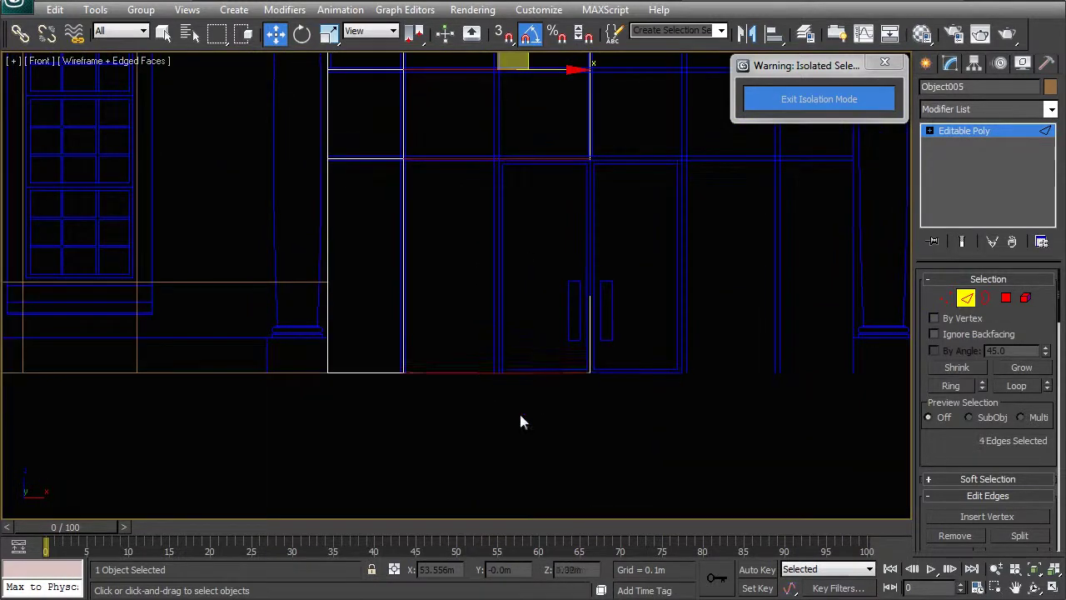
pyautogui.moveTo(512, 70); pyautogui.dragTo(509, 264, button='middle')
pyautogui.scroll(-3, 509, 267)
pyautogui.rightClick(504, 258)
pyautogui.click(474, 316)
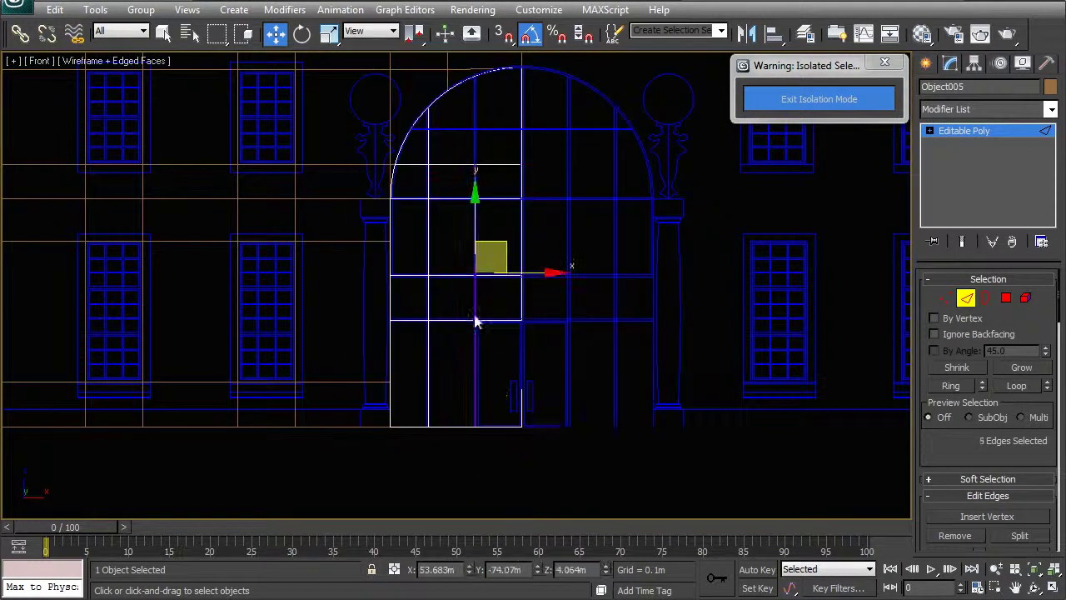
# - Examine how the new vertical edges line up with the drawing's inner mullion, from the doors up to the arch
pyautogui.moveTo(480, 435); pyautogui.dragTo(481, 484, button='middle')
pyautogui.scroll(6, 504, 336)
pyautogui.moveTo(576, 448); pyautogui.dragTo(514, 345, button='middle')
pyautogui.scroll(1, 513, 345)
pyautogui.scroll(-1, 504, 195)
pyautogui.moveTo(491, 197); pyautogui.dragTo(477, 318, button='middle')
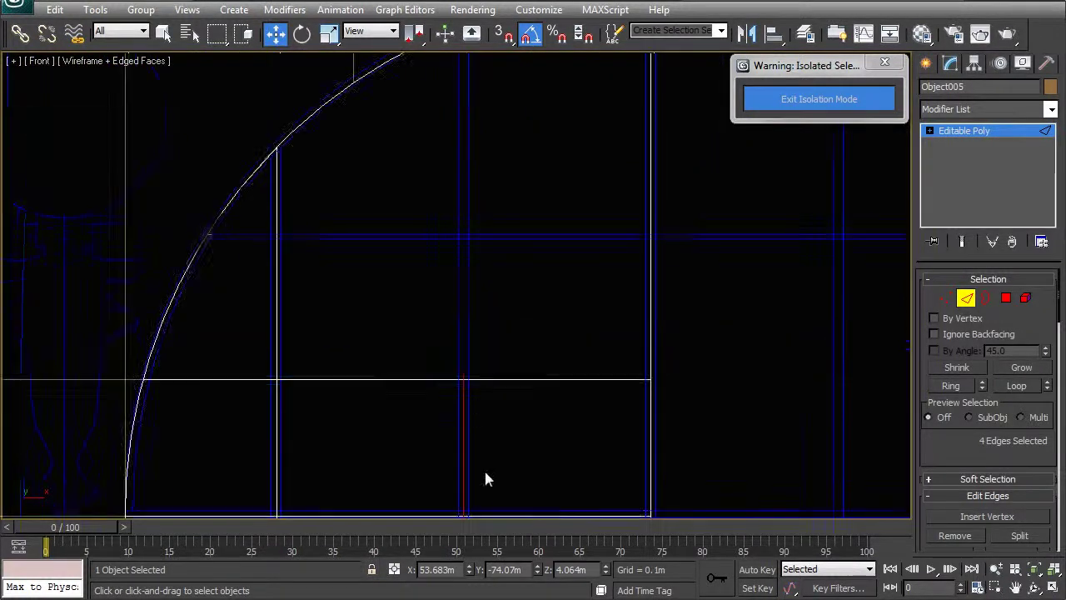
pyautogui.moveTo(486, 230); pyautogui.dragTo(478, 267, button='middle')
pyautogui.moveTo(734, 314); pyautogui.dragTo(294, 308)
pyautogui.moveTo(505, 442); pyautogui.dragTo(461, 364)
pyautogui.moveTo(460, 175); pyautogui.dragTo(453, 222, button='middle')
# - Switch the constraint to None and copy the X coordinate of the vertex at the upper end of the new vertical edges
pyautogui.click(950, 298)
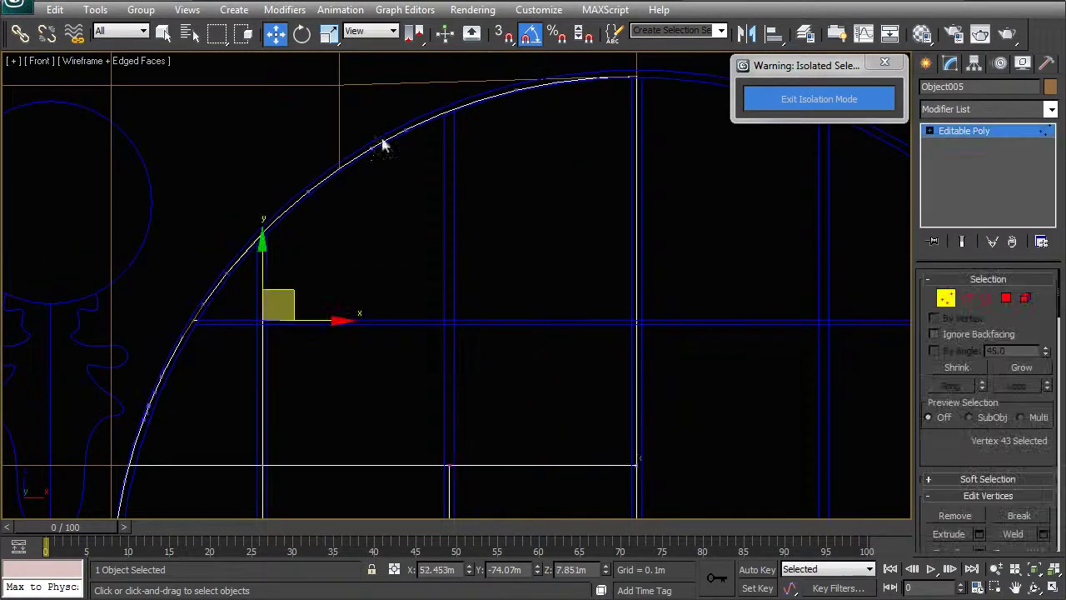
pyautogui.moveTo(436, 105); pyautogui.dragTo(455, 293)
pyautogui.moveTo(432, 434); pyautogui.dragTo(471, 473)
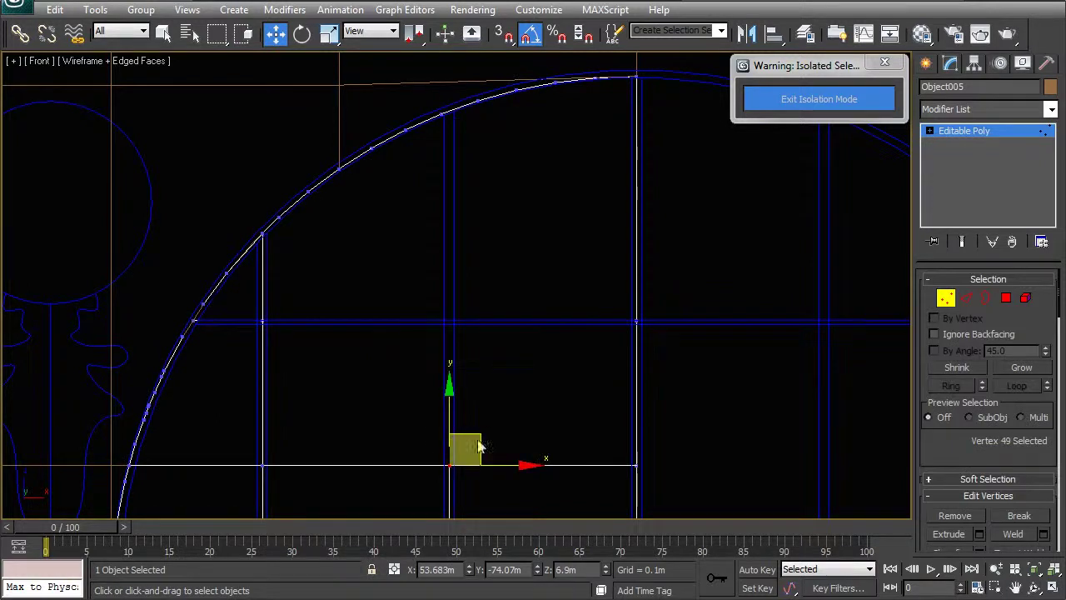
pyautogui.moveTo(538, 572); pyautogui.dragTo(536, 559)
pyautogui.hotkey('ctrl', 'z')
pyautogui.scroll(-3, 955, 318)
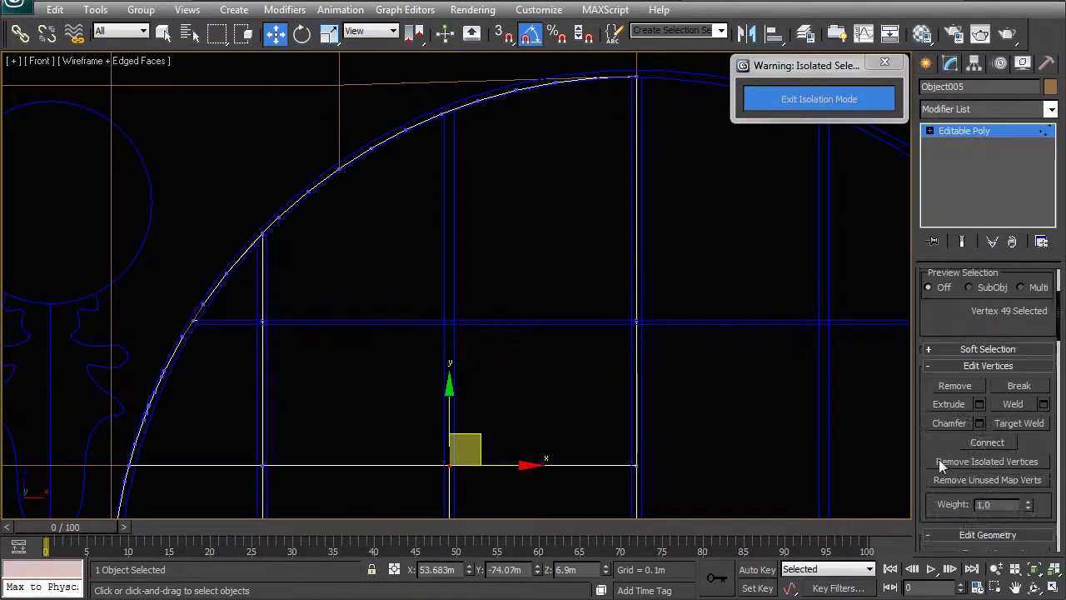
pyautogui.scroll(-2, 952, 504)
pyautogui.moveTo(438, 434); pyautogui.dragTo(429, 407, button='middle')
pyautogui.moveTo(492, 439); pyautogui.dragTo(493, 438)
pyautogui.hotkey('ctrl', 'z')
pyautogui.doubleClick(446, 573)
pyautogui.hotkey('ctrl', 'c')
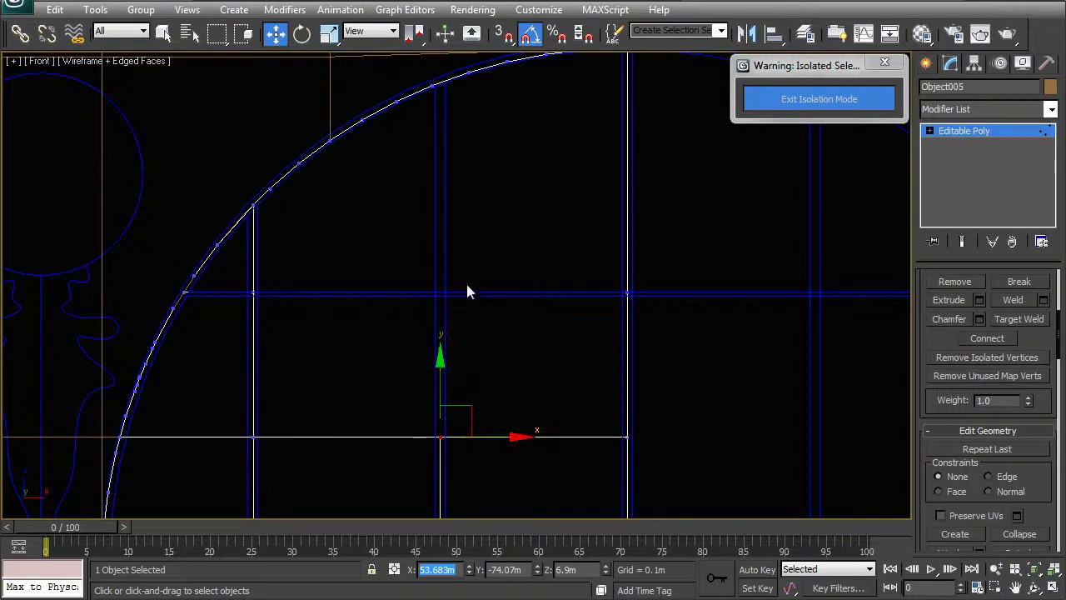
# - Set the X coordinate of the arch vertex nearest the inner mullion to 53.683 m
pyautogui.moveTo(452, 141); pyautogui.dragTo(452, 179, button='middle')
pyautogui.moveTo(429, 115); pyautogui.dragTo(451, 153)
pyautogui.moveTo(450, 161); pyautogui.dragTo(471, 209, button='middle')
pyautogui.moveTo(416, 191); pyautogui.dragTo(450, 237)
pyautogui.scroll(2, 450, 237)
pyautogui.moveTo(460, 573); pyautogui.dragTo(372, 573)
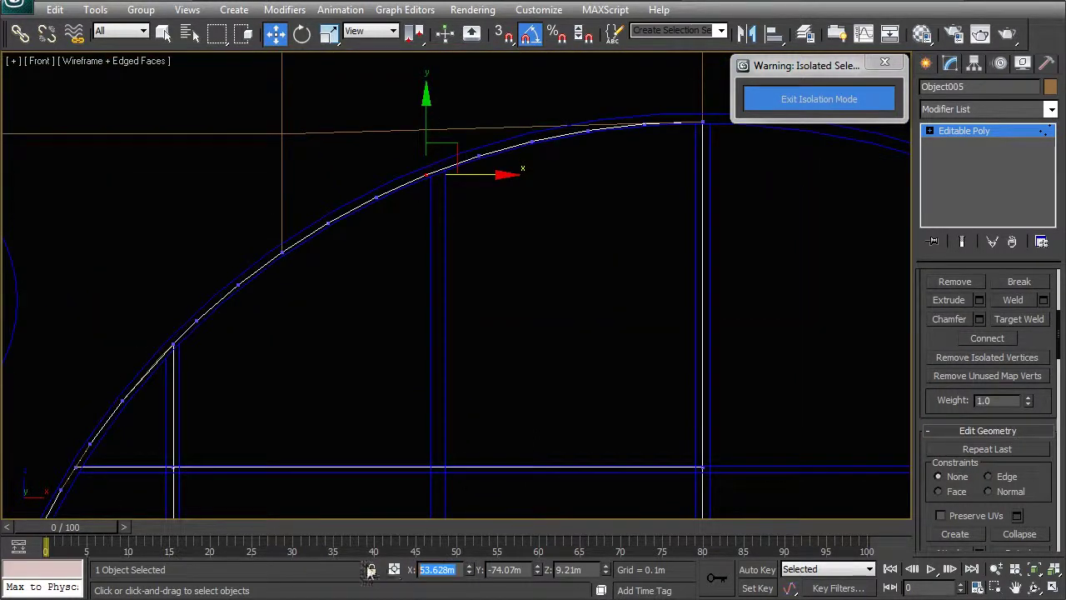
pyautogui.hotkey('ctrl', 'v')
pyautogui.press('Return')
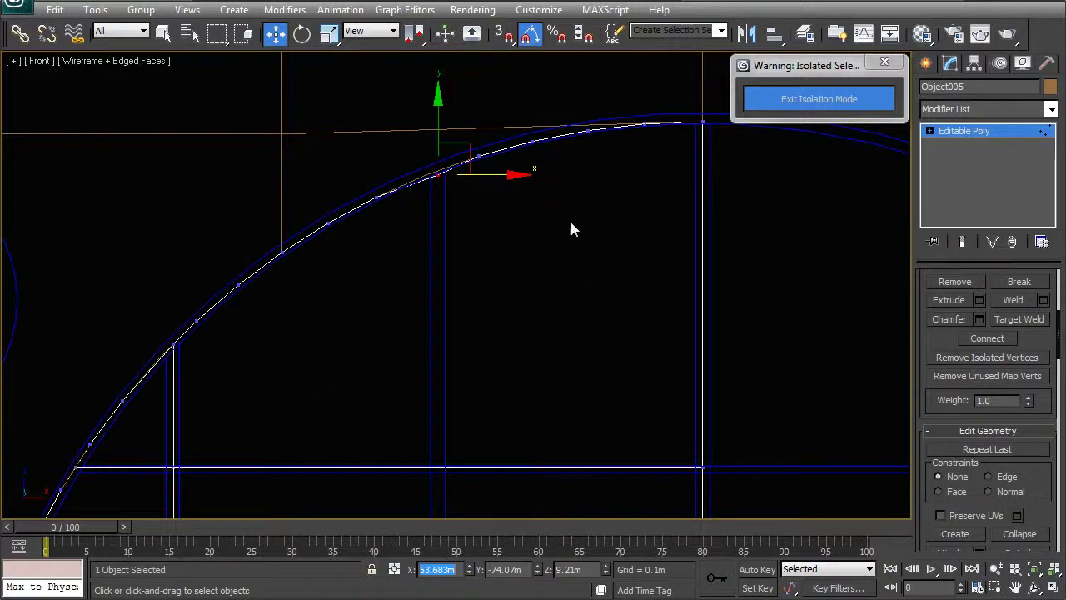
# - Raise the arch vertex above the inner mullion to a Z of about 9.233 m so it follows the arch curve
pyautogui.scroll(4, 421, 280)
pyautogui.moveTo(395, 160); pyautogui.dragTo(389, 153)
pyautogui.scroll(-6, 420, 242)
pyautogui.scroll(2, 428, 385)
pyautogui.moveTo(440, 443); pyautogui.dragTo(451, 313, button='middle')
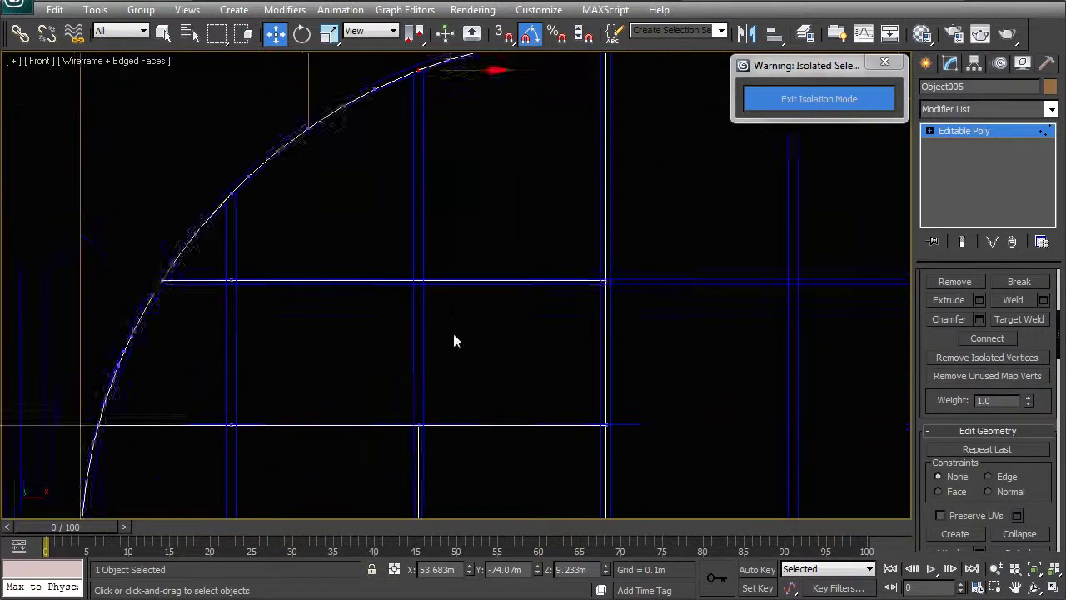
# - Connect the upper bar's edge between the outer mullion and centre line with the horizontal edge below it
pyautogui.scroll(-2, 451, 313)
pyautogui.click(444, 283)
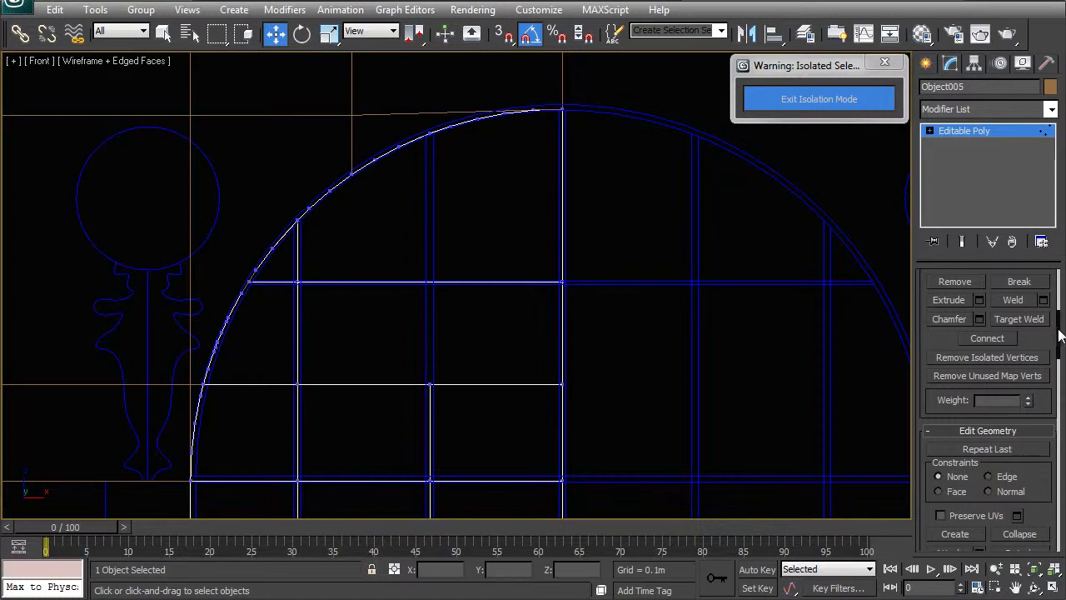
pyautogui.moveTo(1057, 335); pyautogui.dragTo(1058, 287)
pyautogui.click(966, 297)
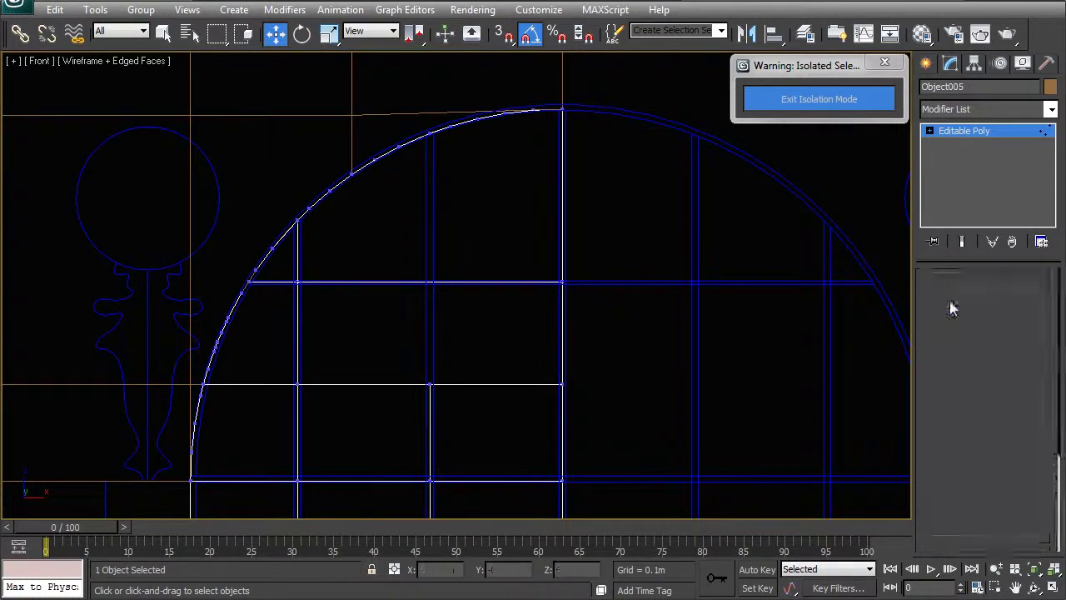
pyautogui.click(448, 284)
pyautogui.keyDown('ctrl'); pyautogui.click(463, 385); pyautogui.keyUp('ctrl')
pyautogui.rightClick(471, 398)
pyautogui.click(423, 406)
# - Target-weld the lower vertex of the new diagonal edge to the inner mullion vertex on the same horizontal line
pyautogui.press('1')
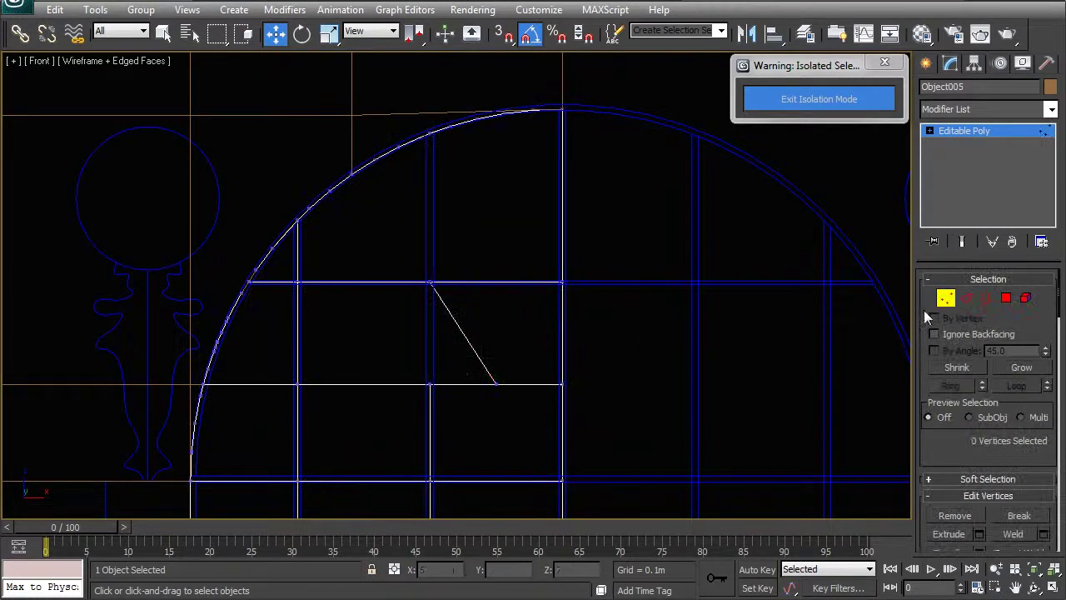
pyautogui.rightClick(502, 367)
pyautogui.click(467, 469)
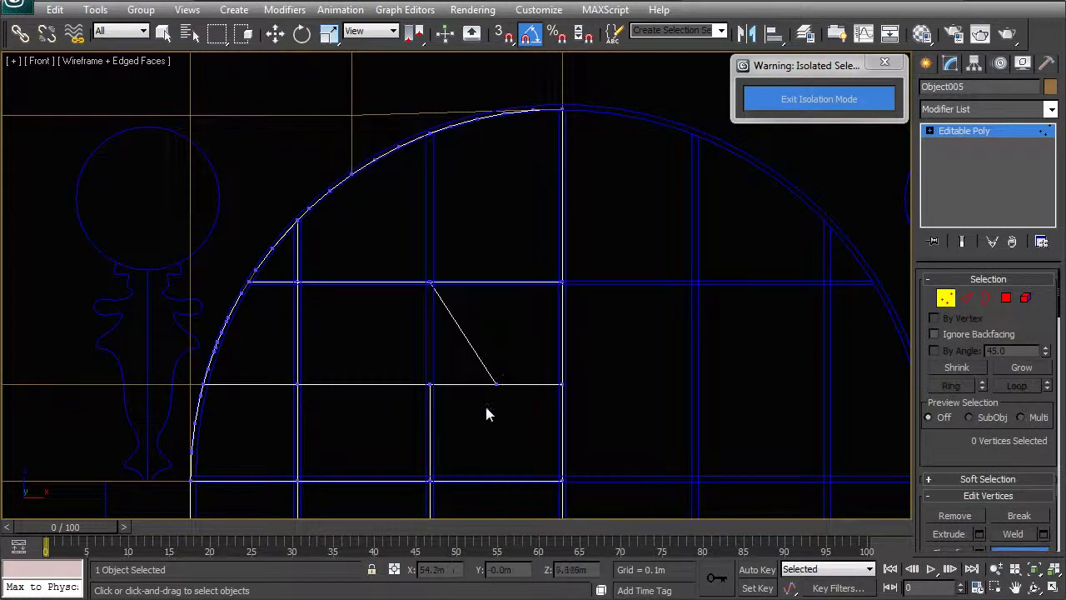
pyautogui.click(498, 385)
pyautogui.click(430, 385)
pyautogui.press('w')
# - Connect the inner mullion vertex on the upper bar to the arch vertex directly above and leave vertex editing
pyautogui.click(429, 281)
pyautogui.keyDown('ctrl'); pyautogui.click(430, 131); pyautogui.keyUp('ctrl')
pyautogui.rightClick(438, 193)
pyautogui.click(409, 225)
pyautogui.press('1')
# - Examine the finished half of the arched entrance panel against the elevation drawing
pyautogui.scroll(2, 471, 299)
pyautogui.scroll(-2, 472, 299)
pyautogui.scroll(-3, 518, 305)
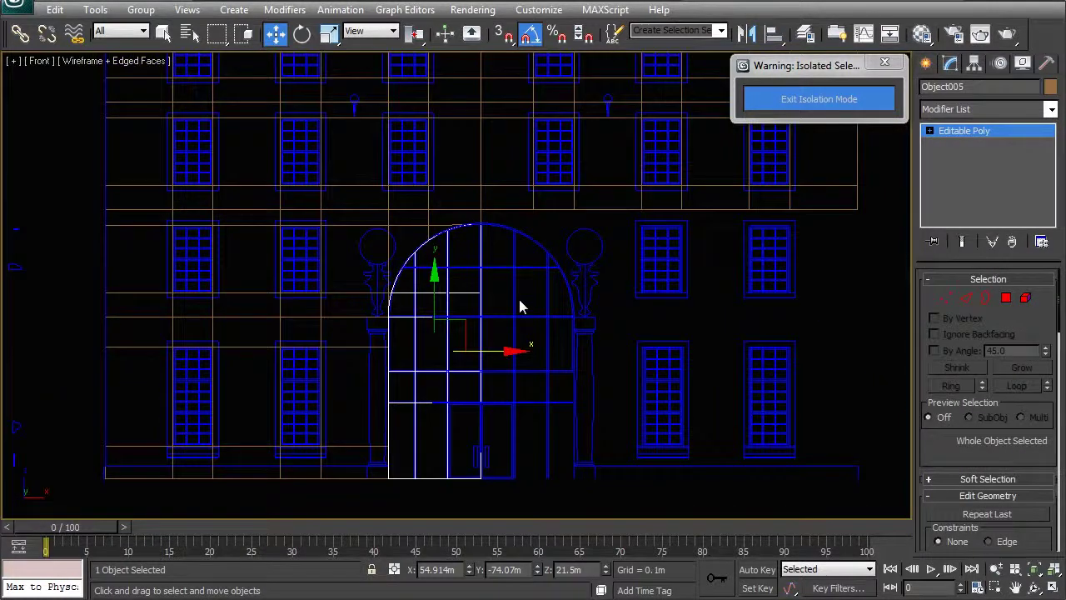
pyautogui.moveTo(488, 375); pyautogui.dragTo(474, 373, button='middle')
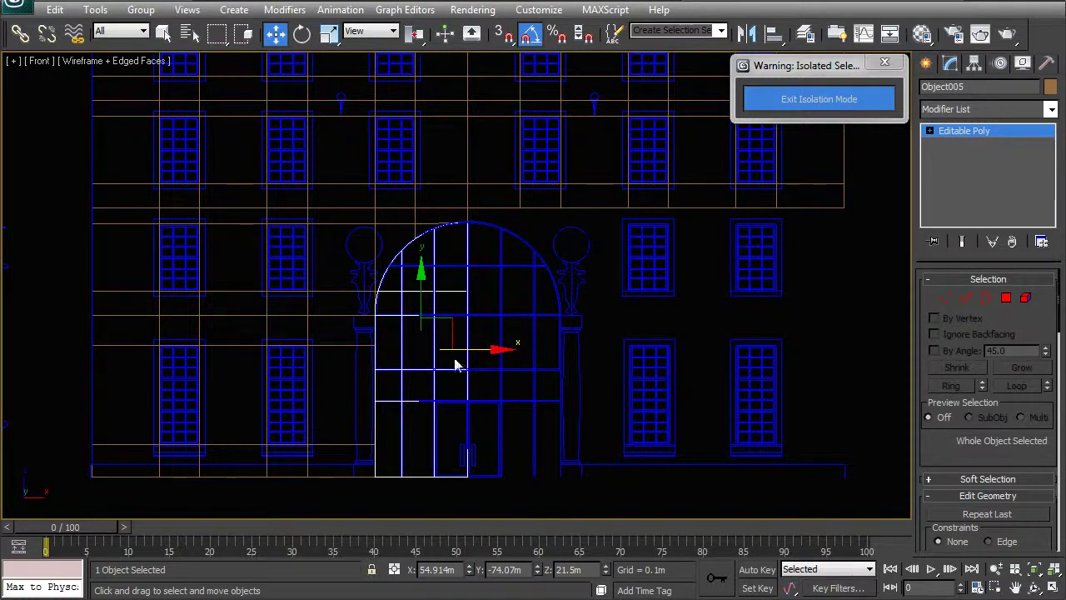
pyautogui.moveTo(472, 383); pyautogui.dragTo(467, 364, button='middle')
pyautogui.moveTo(495, 331)
pyautogui.mouseDown()
pyautogui.moveTo(871, 338)
pyautogui.moveTo(500, 333)
pyautogui.moveTo(529, 325)
pyautogui.moveTo(483, 320)
pyautogui.mouseUp()
pyautogui.rightClick(491, 318)
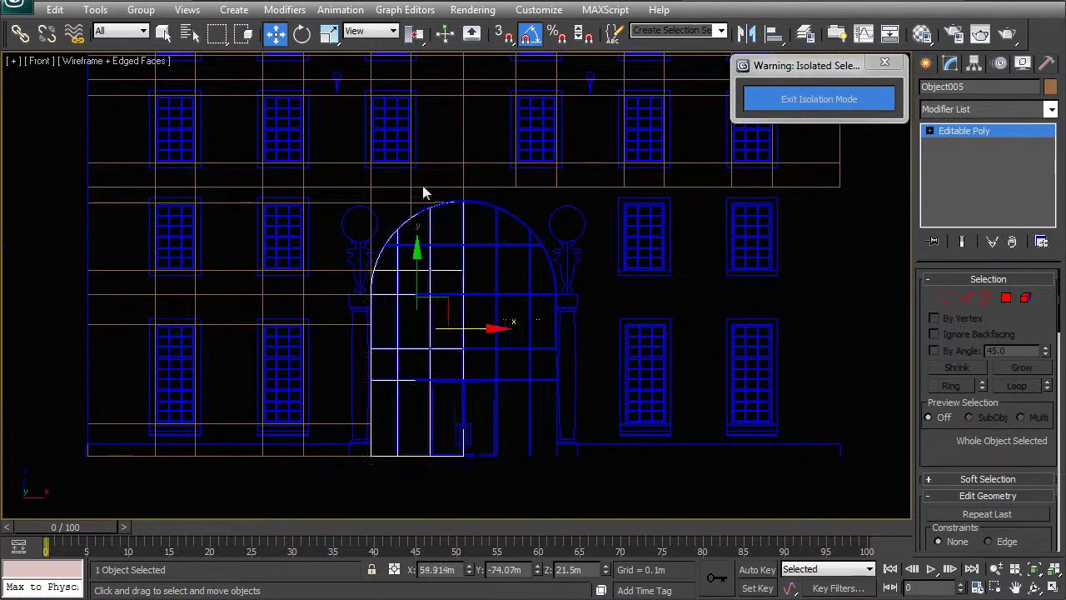
pyautogui.moveTo(566, 331); pyautogui.dragTo(557, 321, button='middle')
pyautogui.scroll(2, 475, 303)
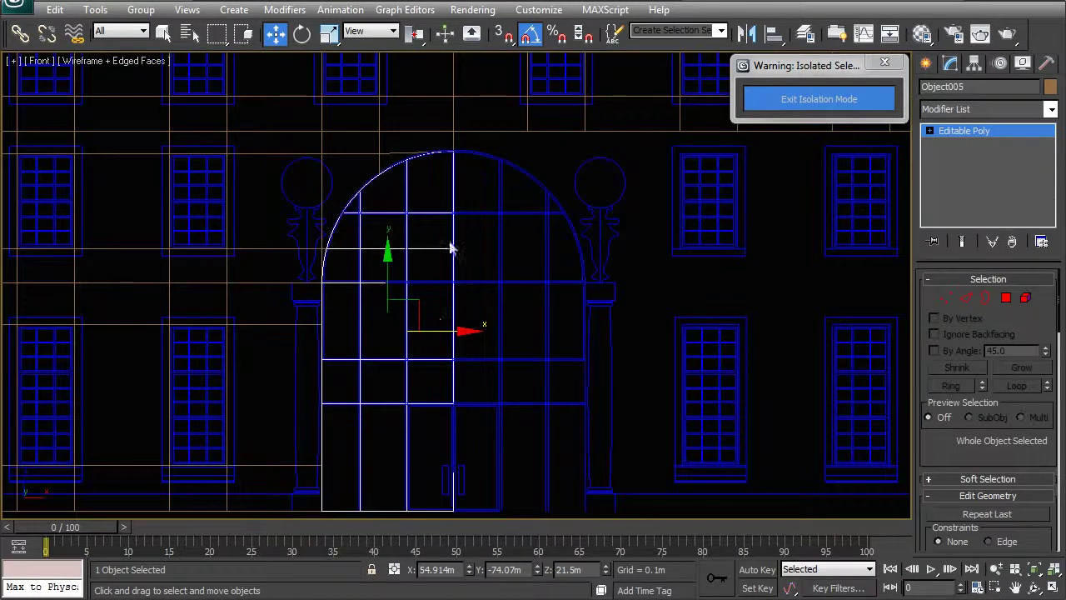
pyautogui.scroll(2, 422, 358)
pyautogui.moveTo(417, 374); pyautogui.dragTo(427, 313, button='middle')
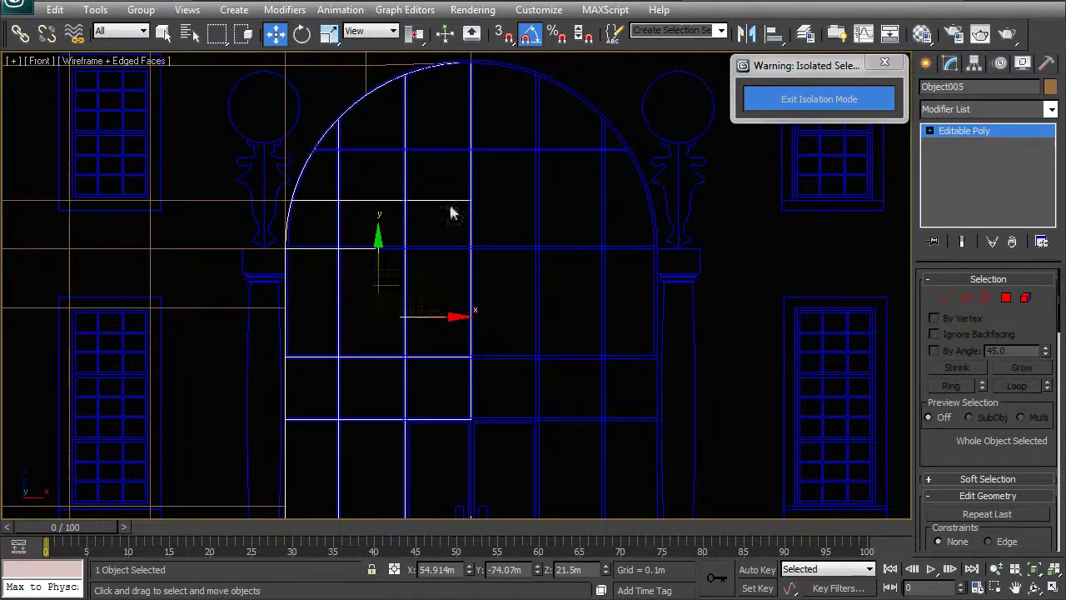
# - Compare the X coordinate of a centre-line vertex with the position of the panel's pivot
pyautogui.click(944, 298)
pyautogui.moveTo(457, 179); pyautogui.dragTo(489, 228)
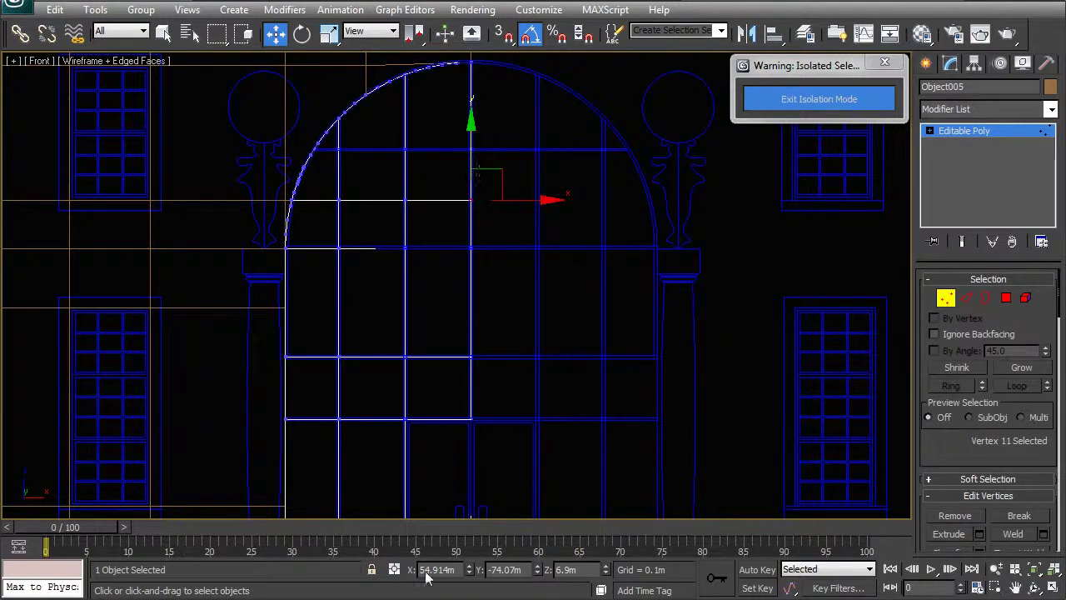
pyautogui.moveTo(457, 574); pyautogui.dragTo(419, 575)
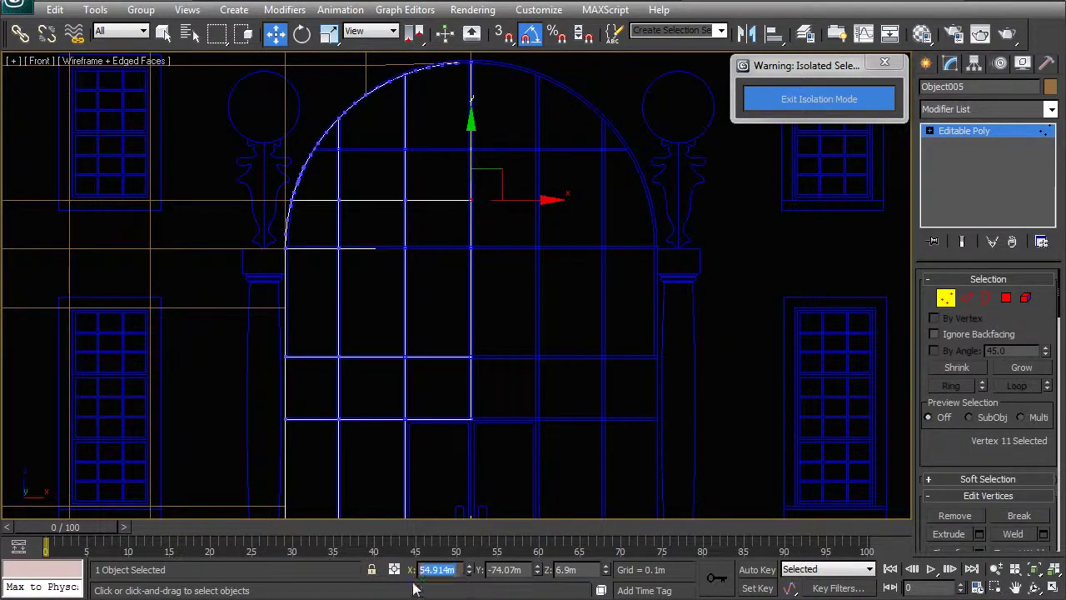
pyautogui.press('1')
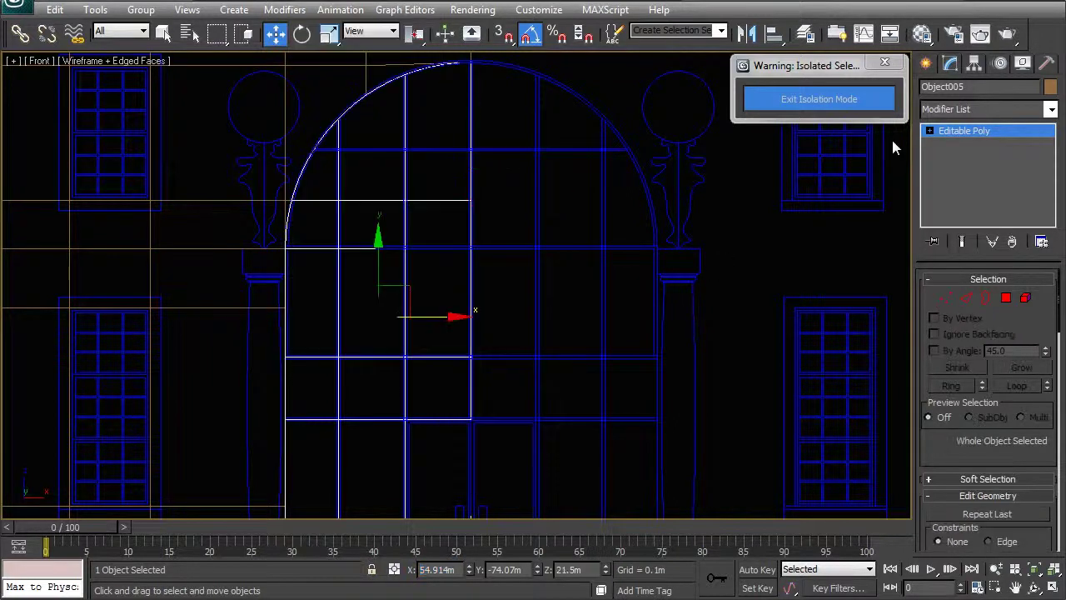
pyautogui.click(973, 62)
pyautogui.click(972, 169)
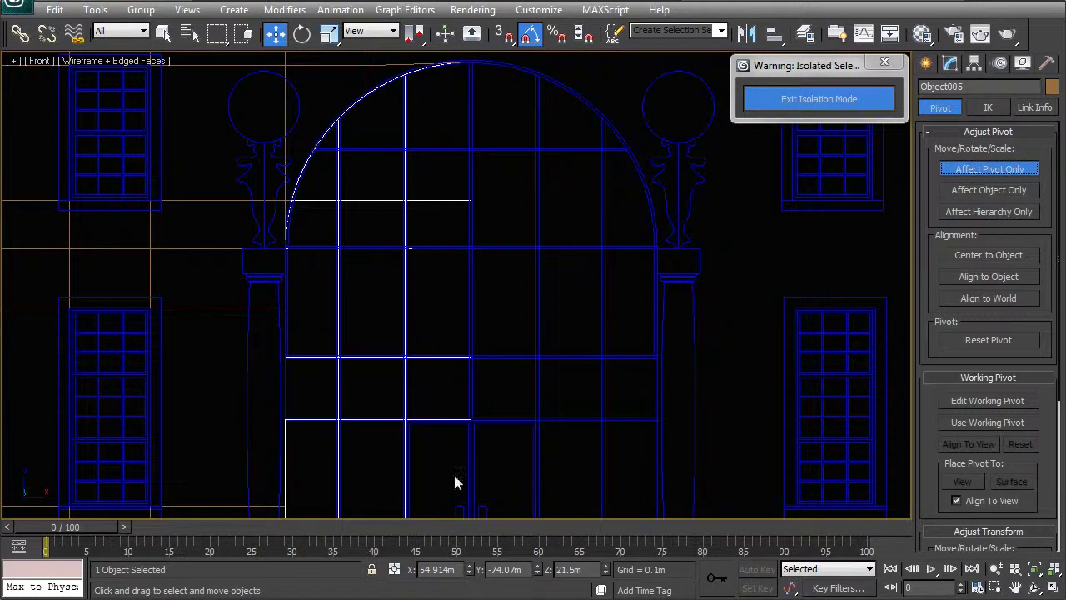
pyautogui.scroll(-5, 528, 247)
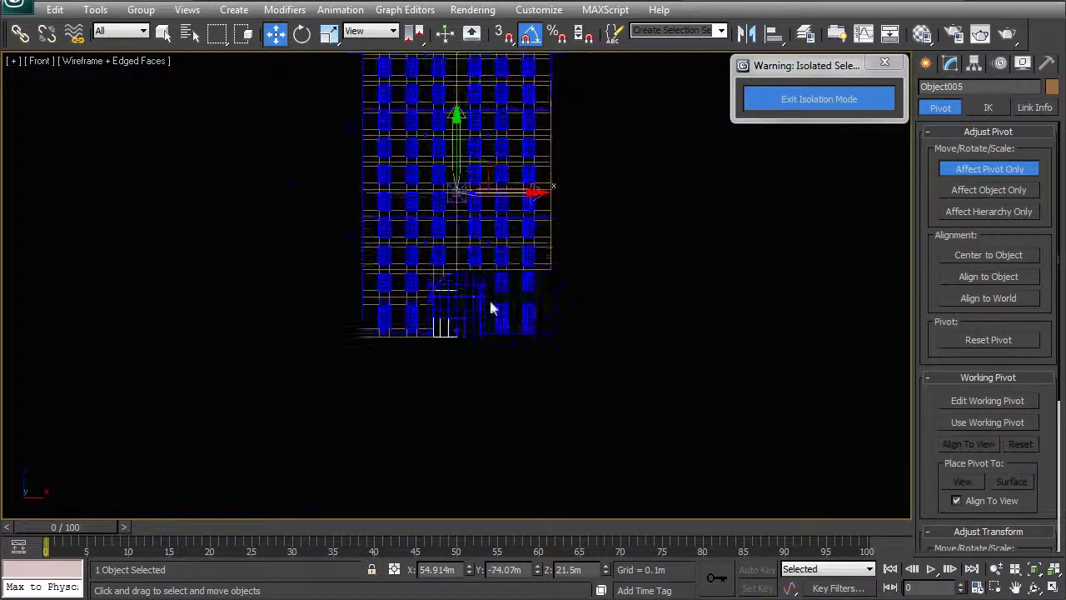
pyautogui.click(949, 170)
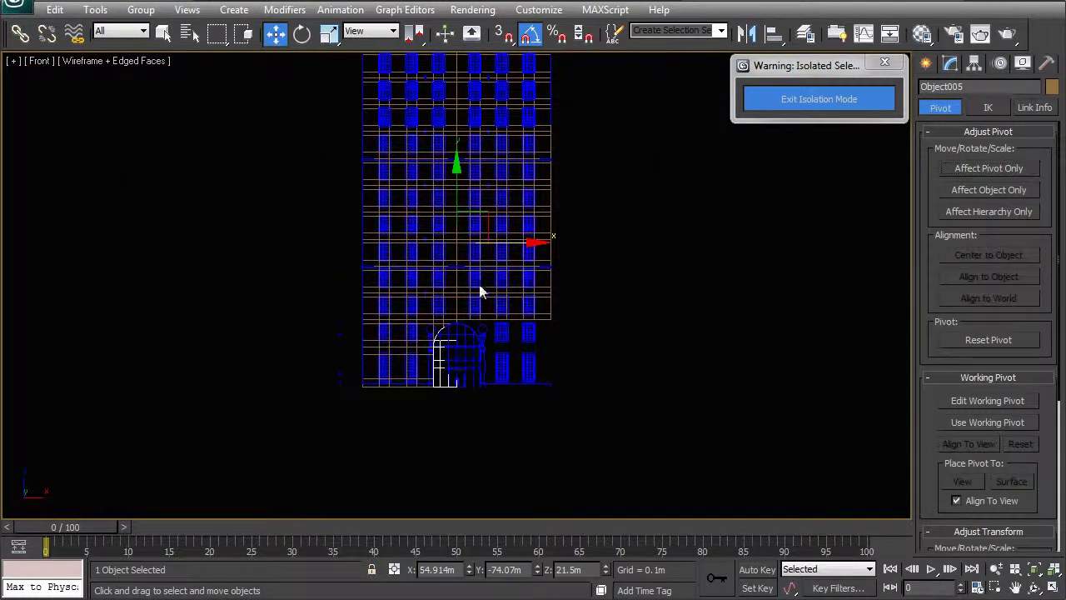
# - Mirror a clone of the half arched entrance panel across the centre line to complete the arch
pyautogui.scroll(5, 480, 287)
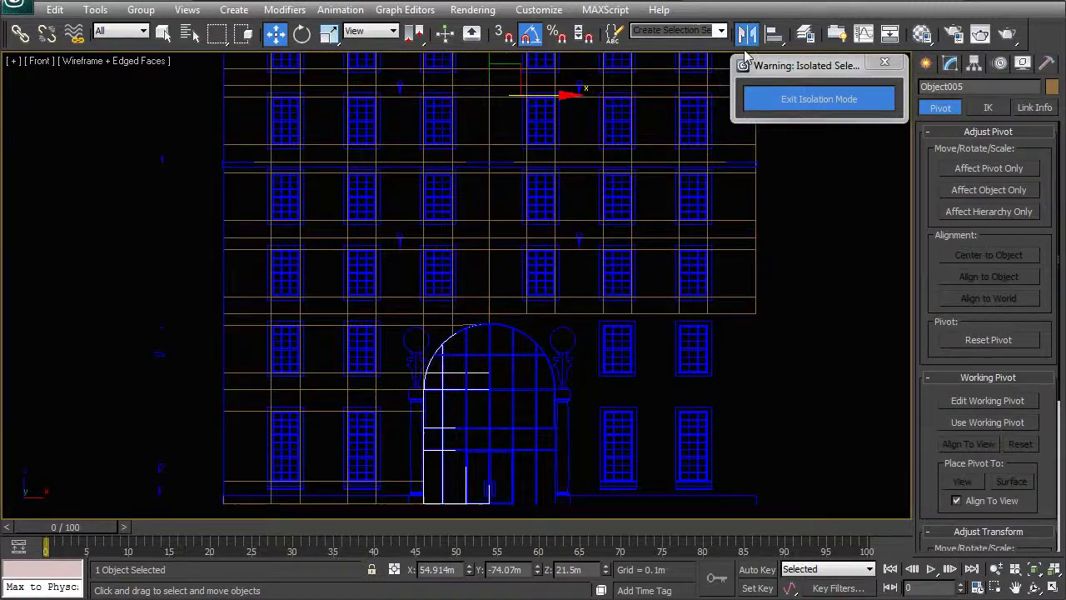
pyautogui.click(747, 34)
pyautogui.click(486, 414)
pyautogui.scroll(7, 517, 271)
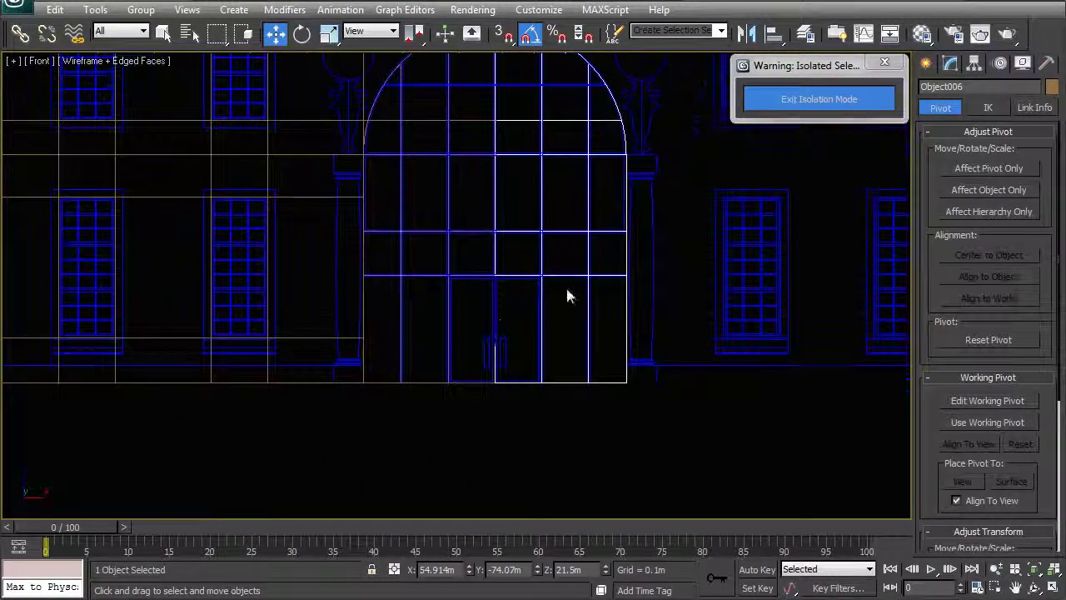
# - Mirror the two wall planes beside and above the arch about the X axis as instances with 0.0 m offset
pyautogui.scroll(-7, 528, 288)
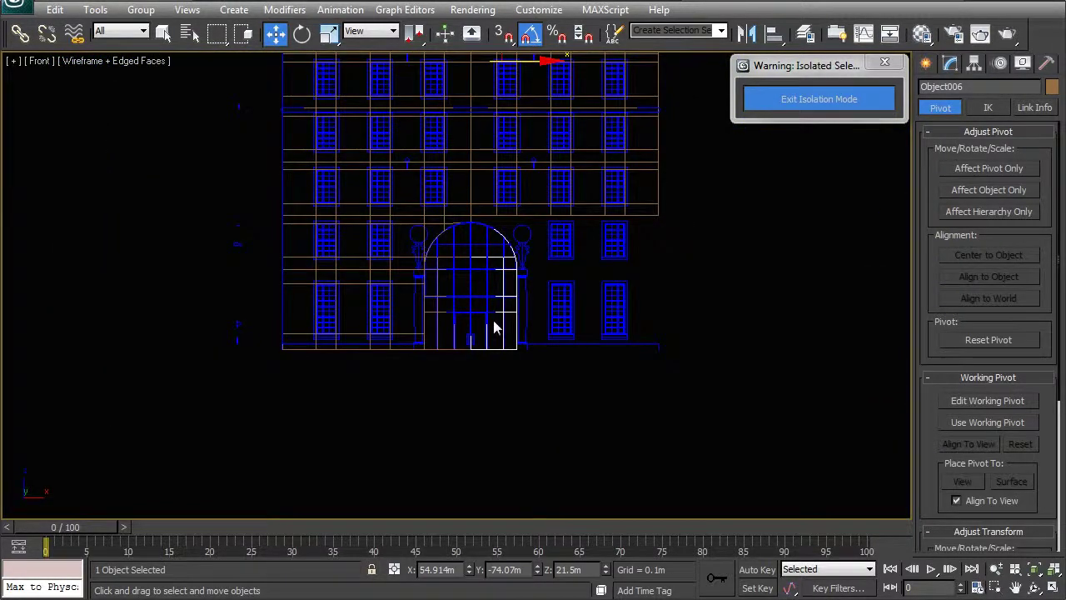
pyautogui.scroll(2, 428, 306)
pyautogui.click(390, 291)
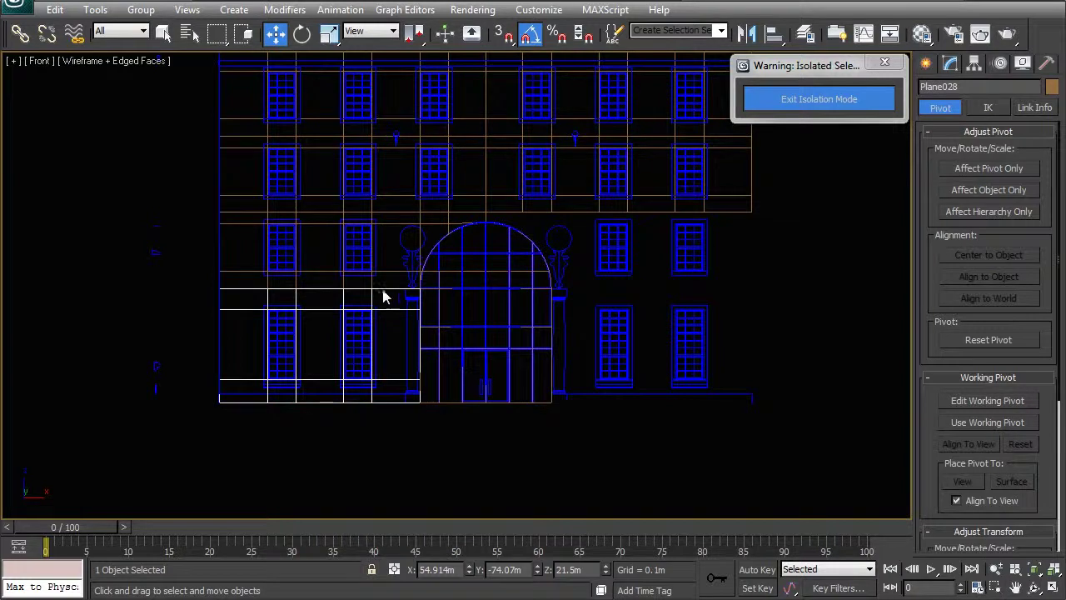
pyautogui.keyDown('ctrl'); pyautogui.click(387, 273); pyautogui.keyUp('ctrl')
pyautogui.moveTo(755, 197); pyautogui.dragTo(738, 228, button='middle')
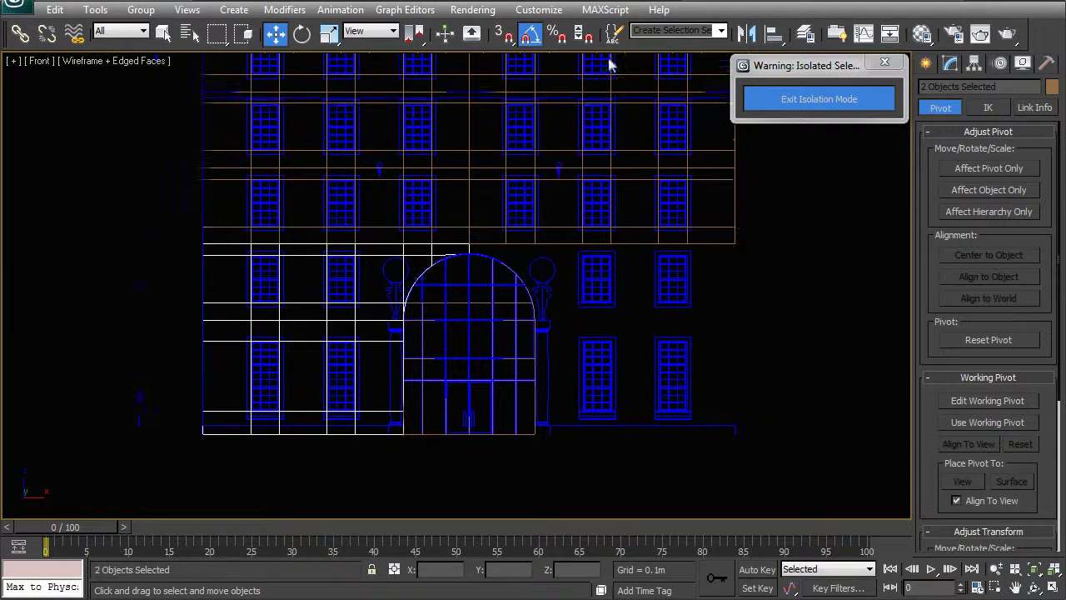
pyautogui.click(747, 33)
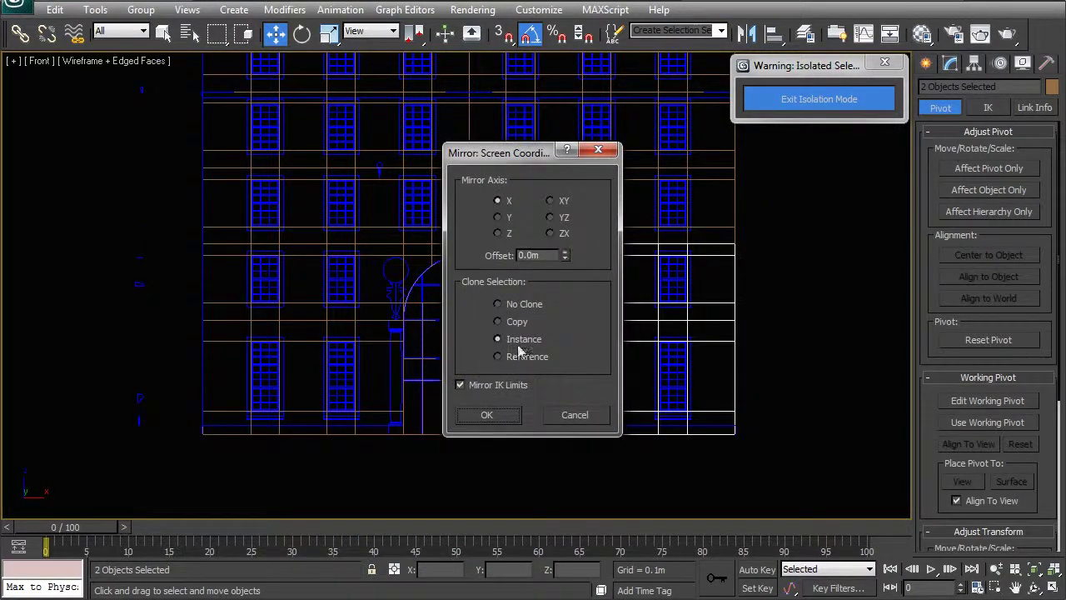
pyautogui.click(492, 417)
pyautogui.click(801, 397)
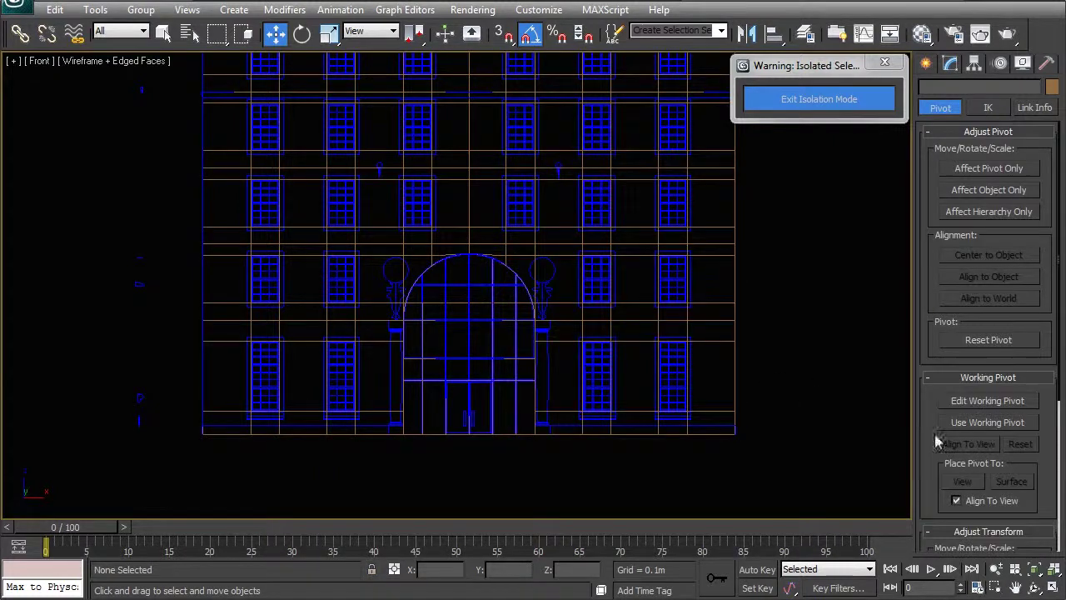
pyautogui.scroll(-5, 474, 381)
pyautogui.moveTo(507, 359); pyautogui.dragTo(504, 475, button='middle')
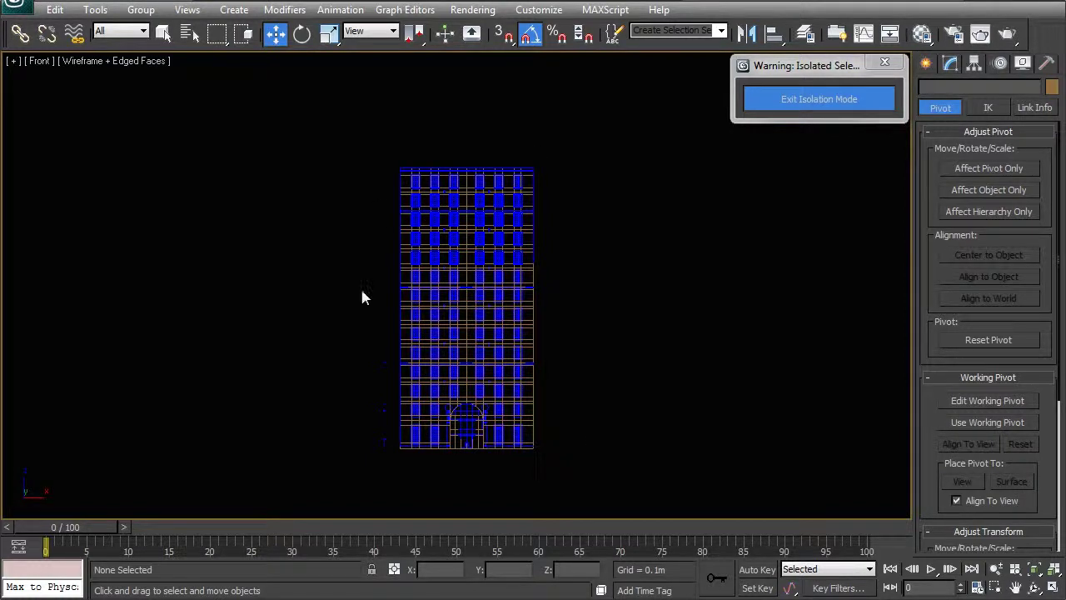
pyautogui.moveTo(458, 414); pyautogui.dragTo(507, 267, button='middle')
pyautogui.scroll(4, 591, 267)
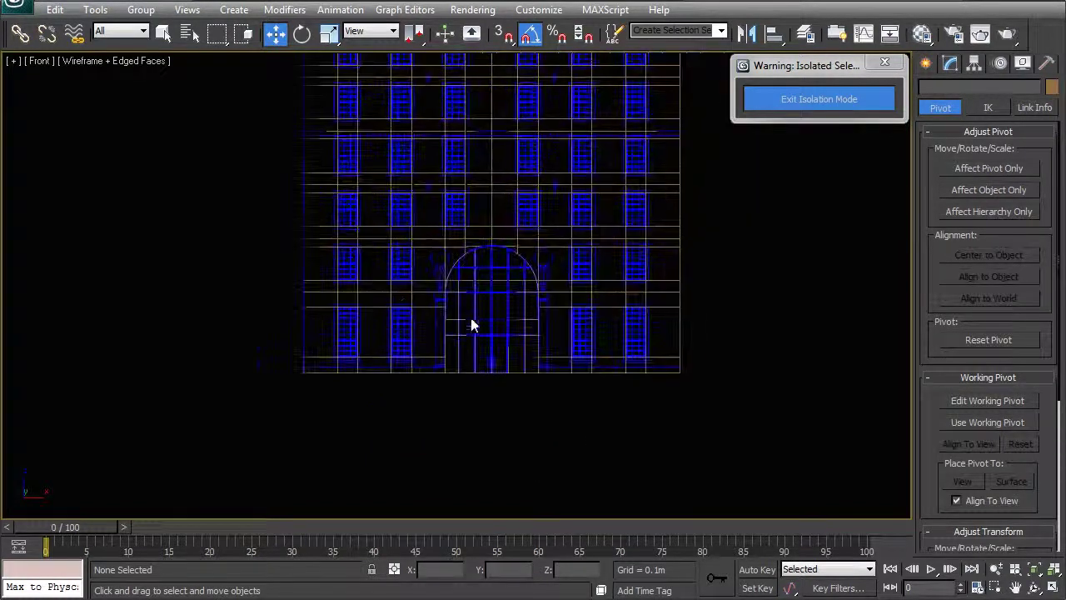
# - Examine the mirrored facade planes against the elevation drawing, from the arched entrance and lower floors up to the whole building
pyautogui.moveTo(568, 297); pyautogui.dragTo(549, 357, button='middle')
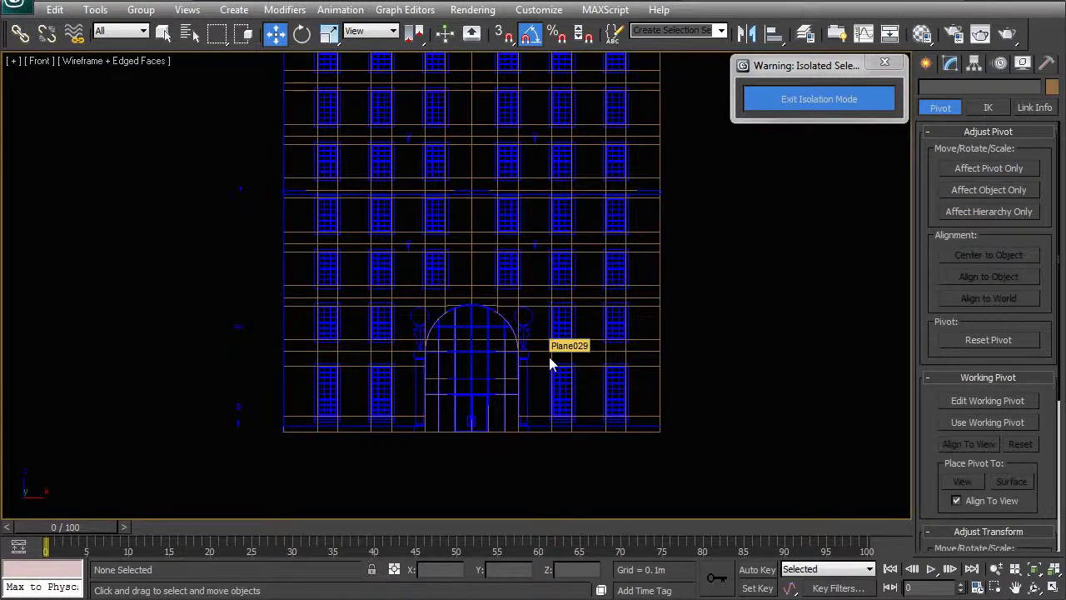
pyautogui.scroll(3, 397, 374)
pyautogui.moveTo(452, 459); pyautogui.dragTo(393, 398, button='middle')
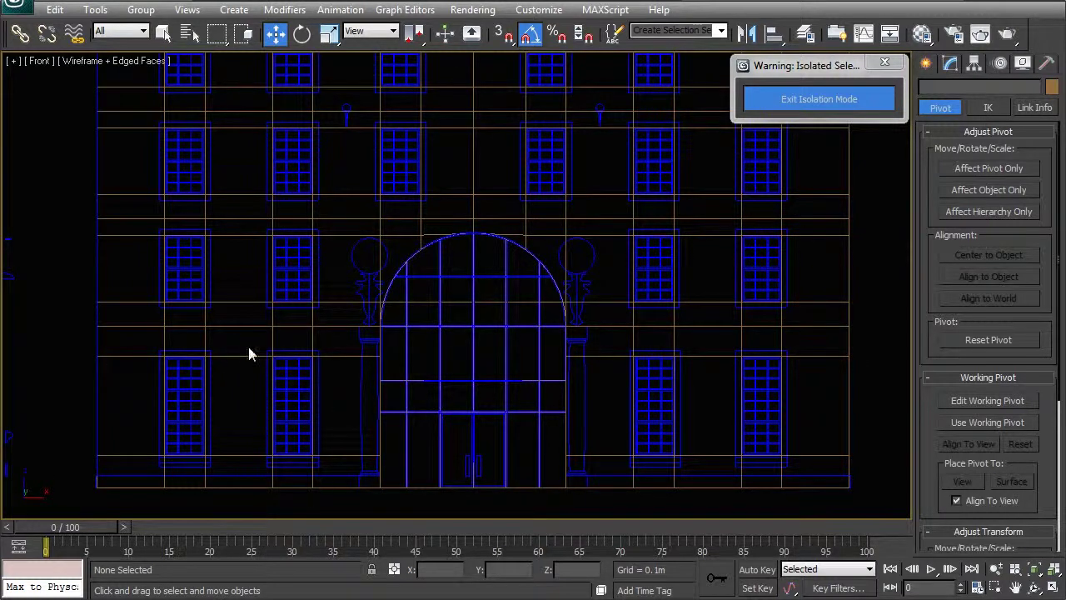
pyautogui.moveTo(96, 355); pyautogui.dragTo(267, 354, button='middle')
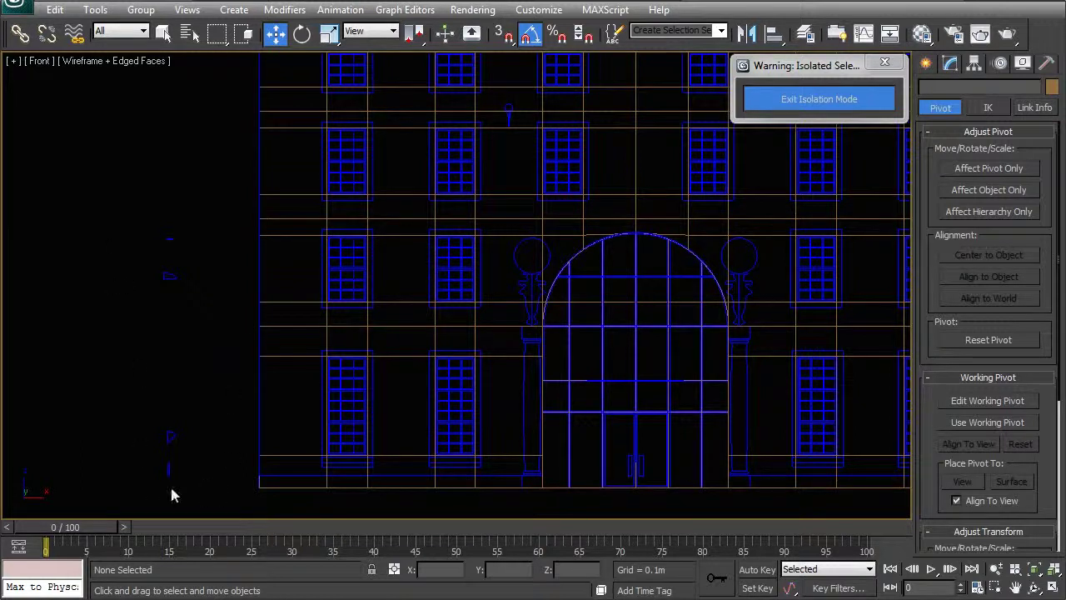
pyautogui.scroll(-2, 375, 284)
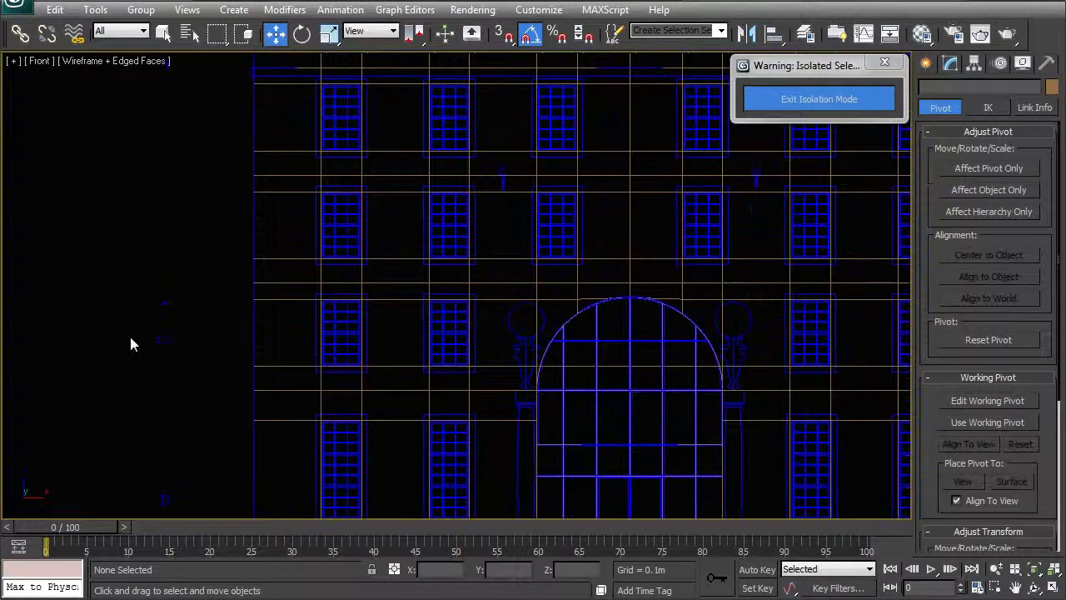
pyautogui.scroll(-3, 460, 339)
pyautogui.scroll(-4, 494, 287)
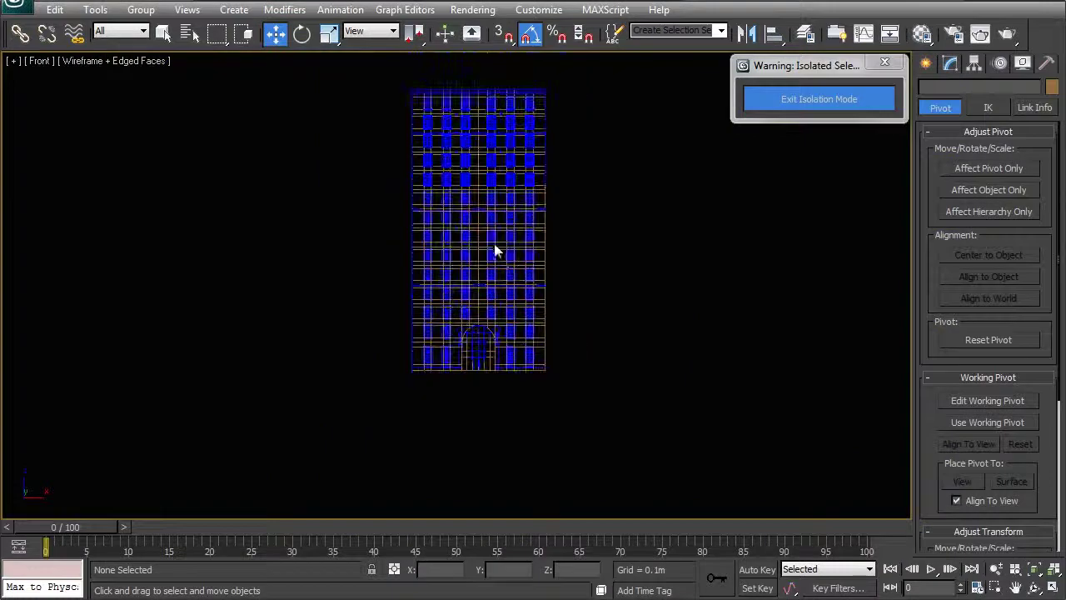
pyautogui.scroll(4, 494, 288)
pyautogui.scroll(-2, 498, 288)
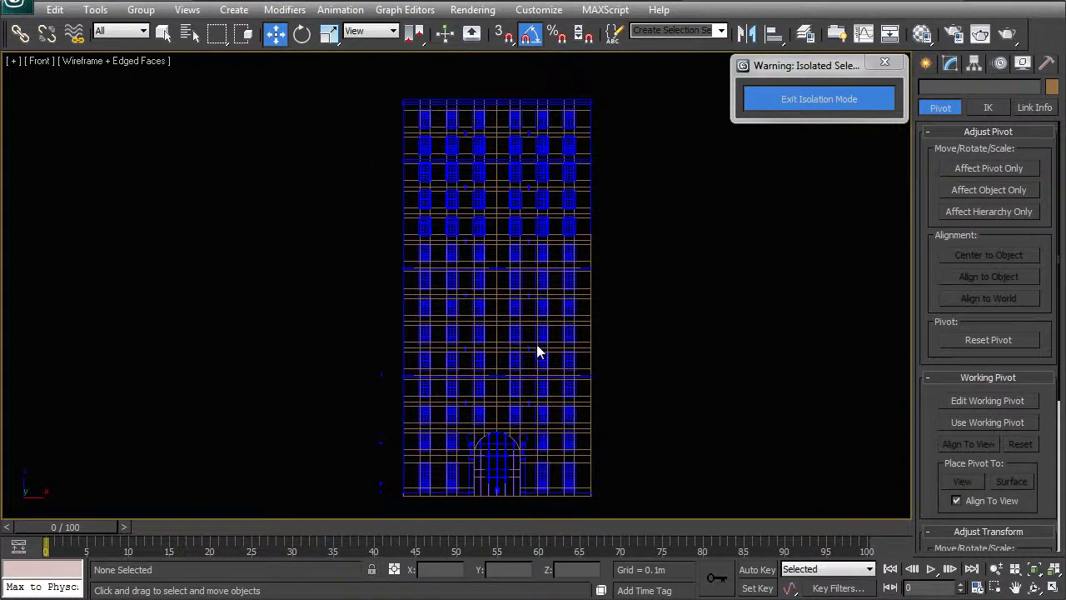
pyautogui.moveTo(518, 344); pyautogui.dragTo(536, 344, button='middle')
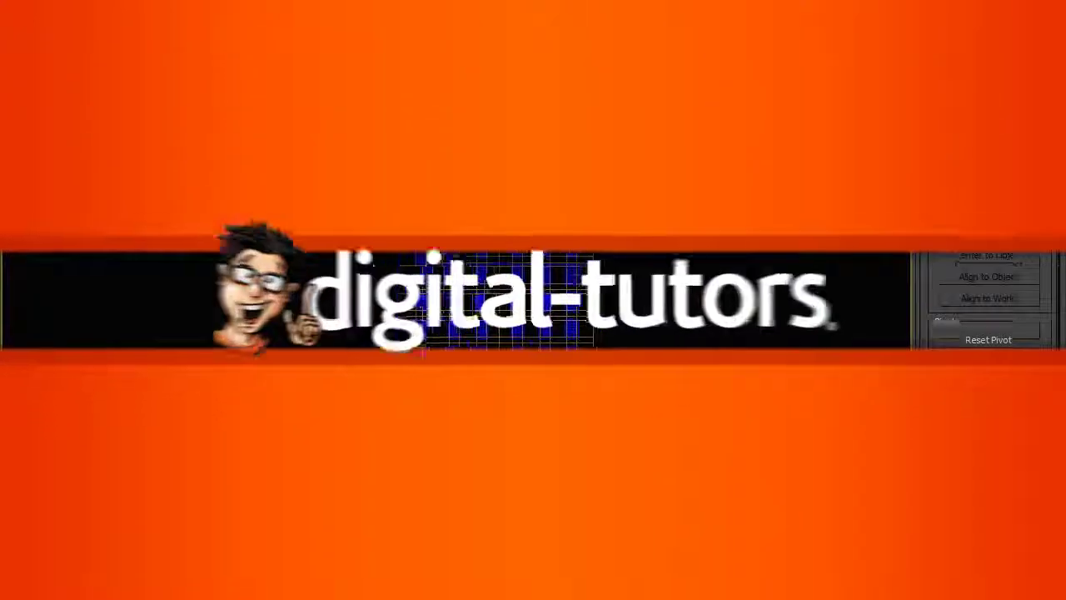